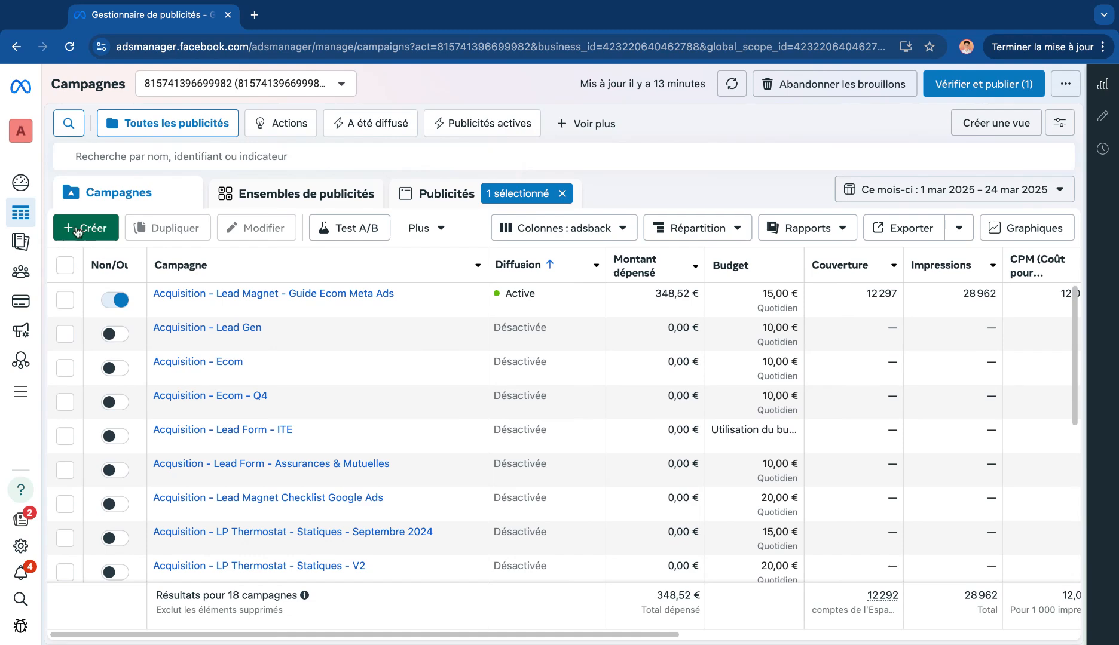
Create a new campaign with the Prospects objective, using the manual setup (Campagne prospects manuelle)
click(74, 239)
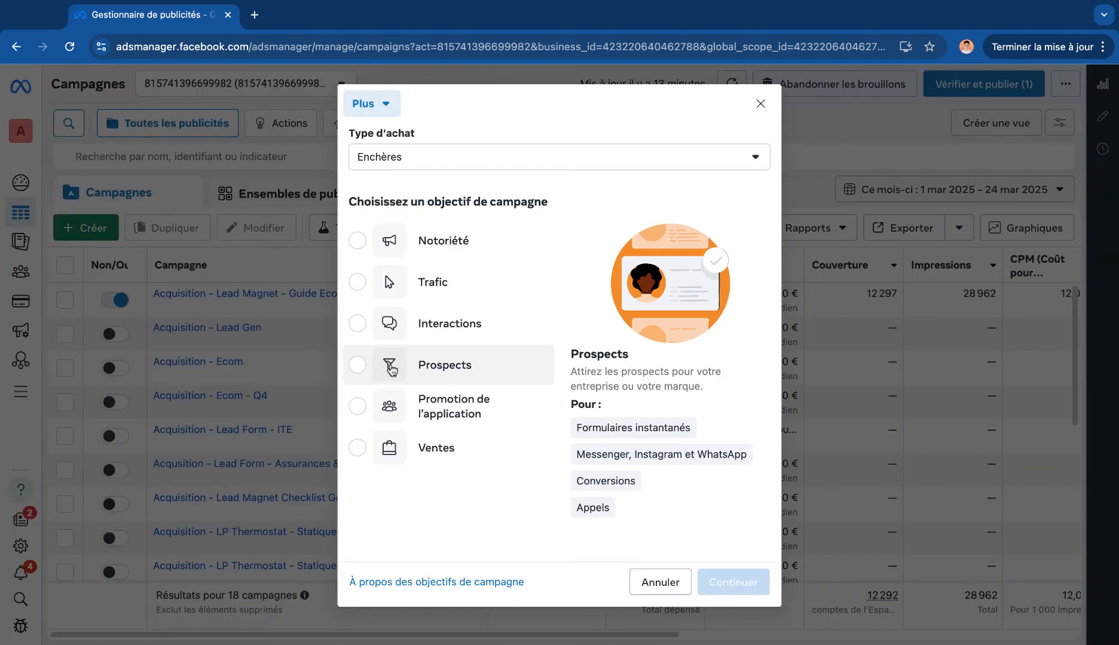
click(435, 365)
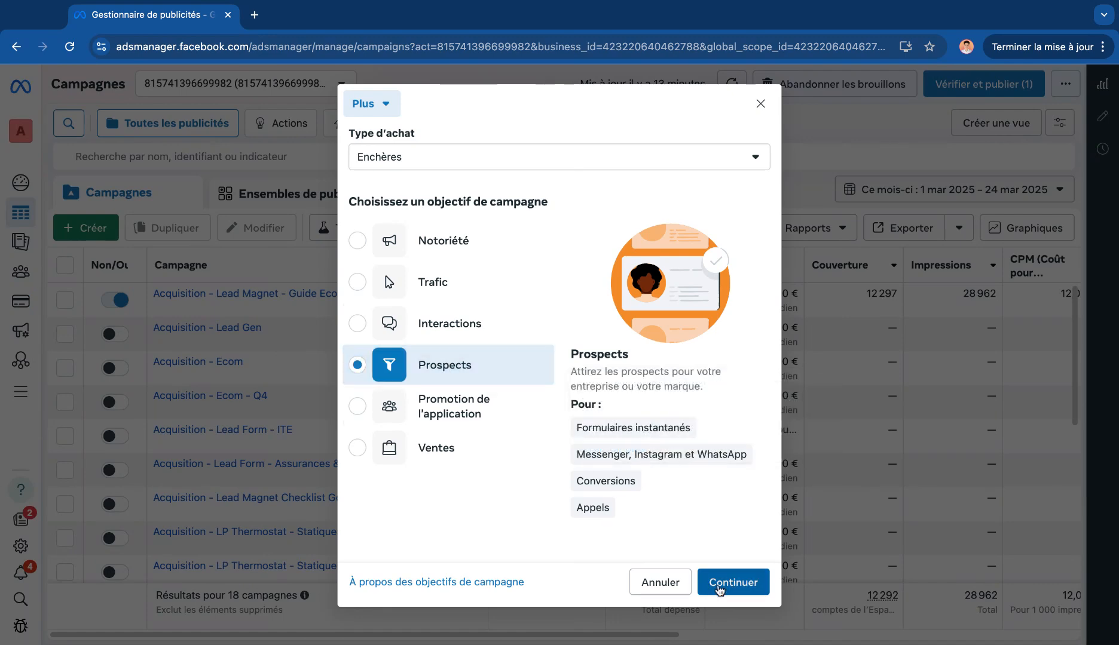
click(717, 585)
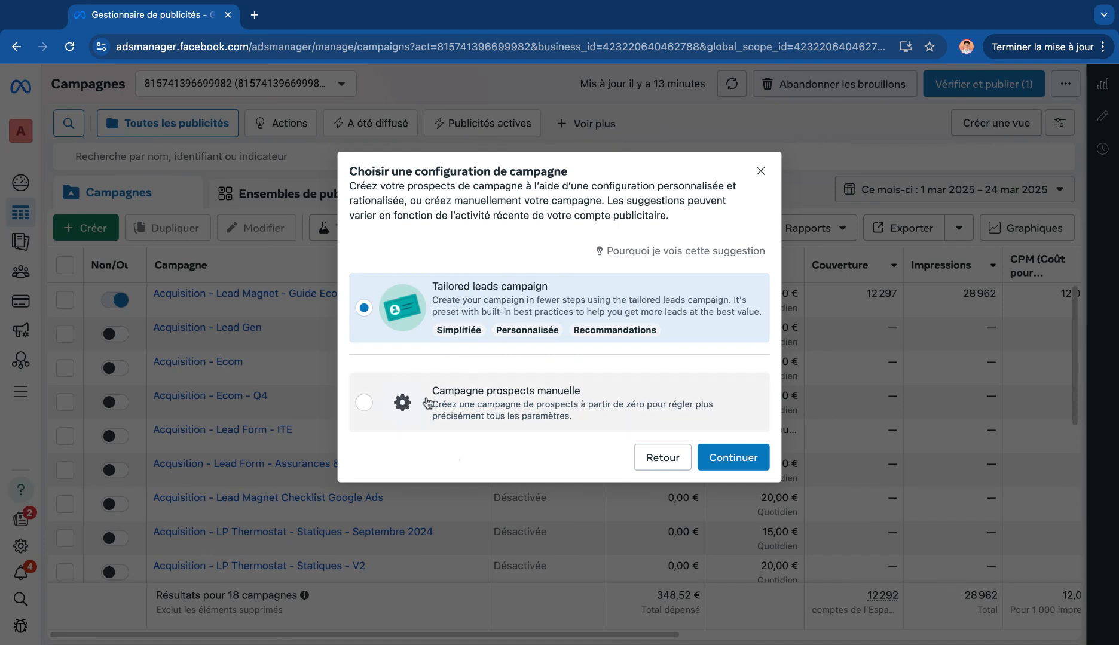
click(490, 411)
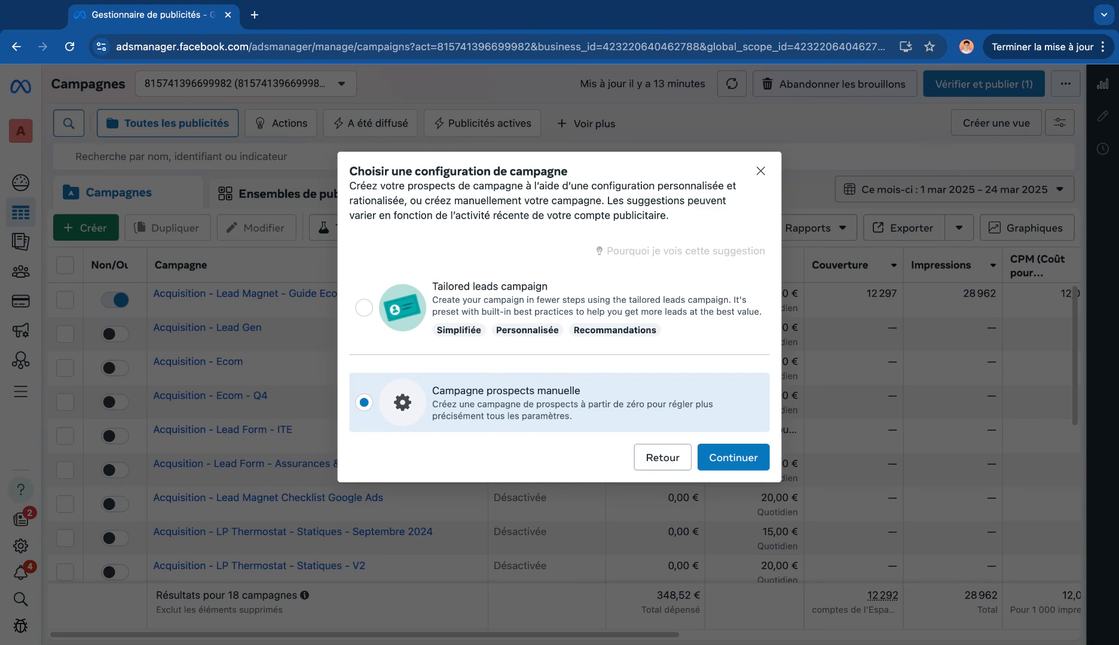
click(731, 472)
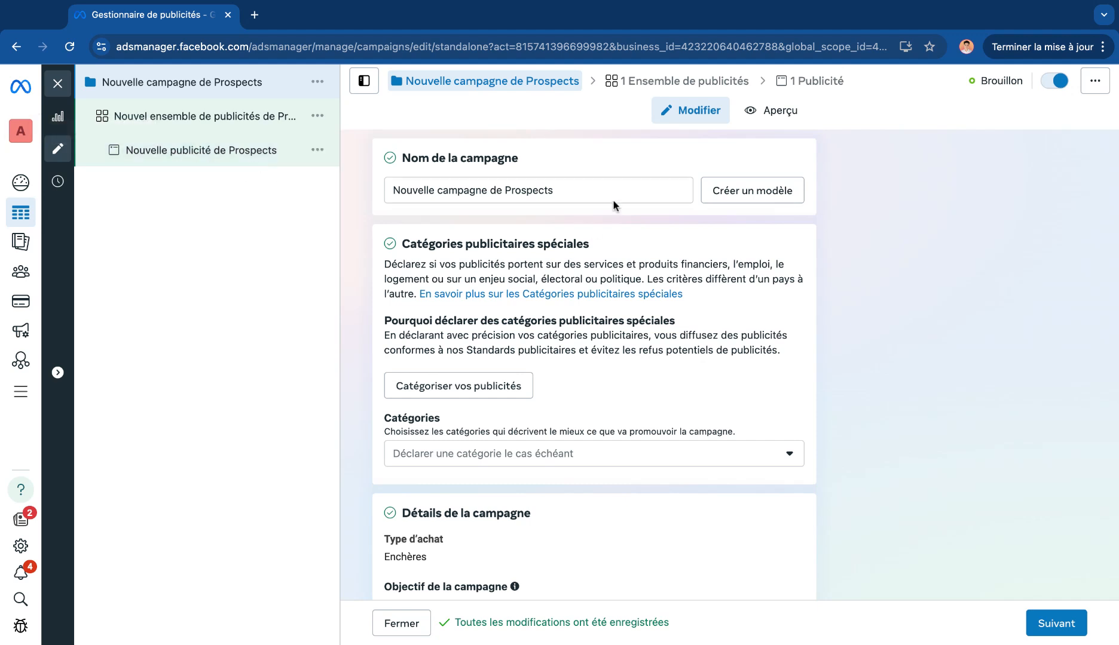
Rename the new campaign as "Test - Lead Form"
scroll(642, 258, down, 1)
scroll(617, 256, up, 1)
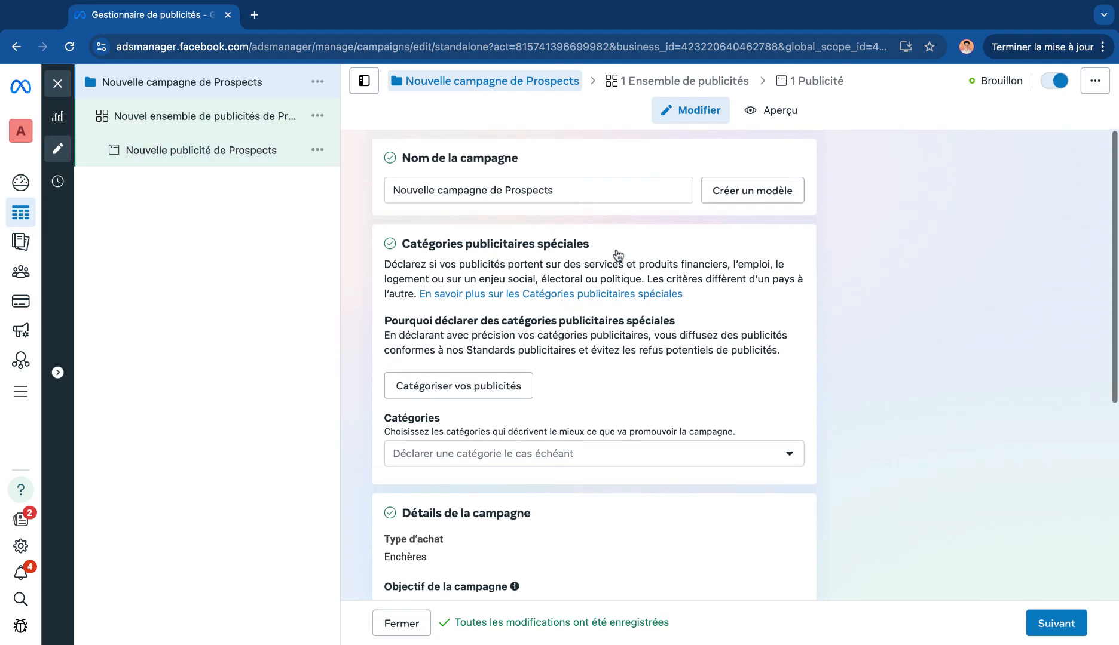
triple_click(537, 190)
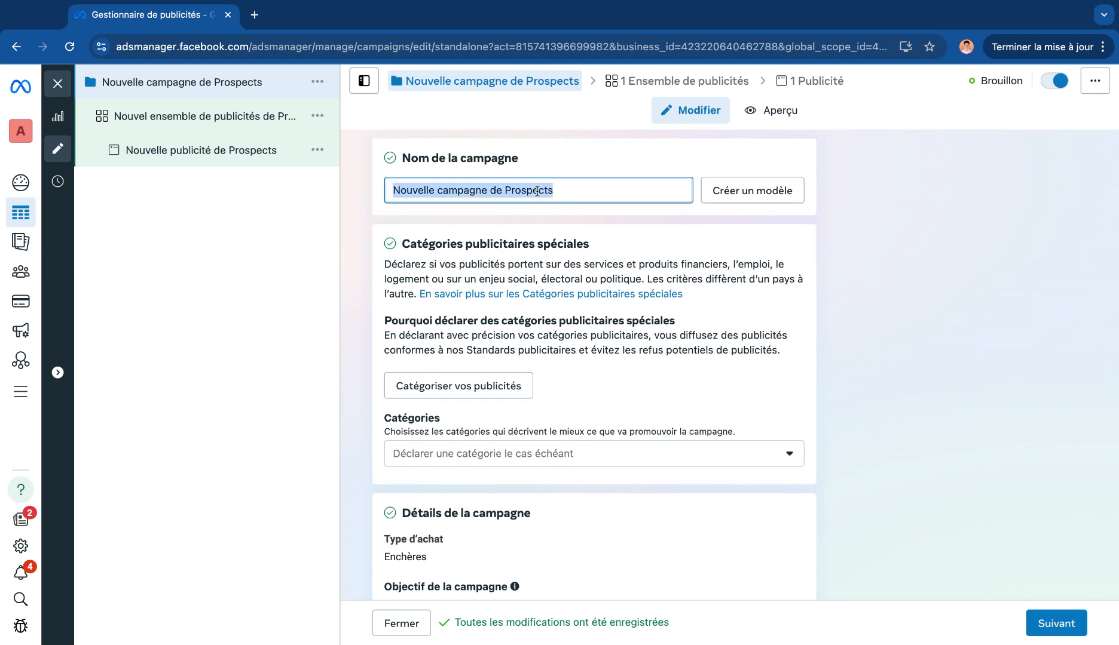
text(Test - L)
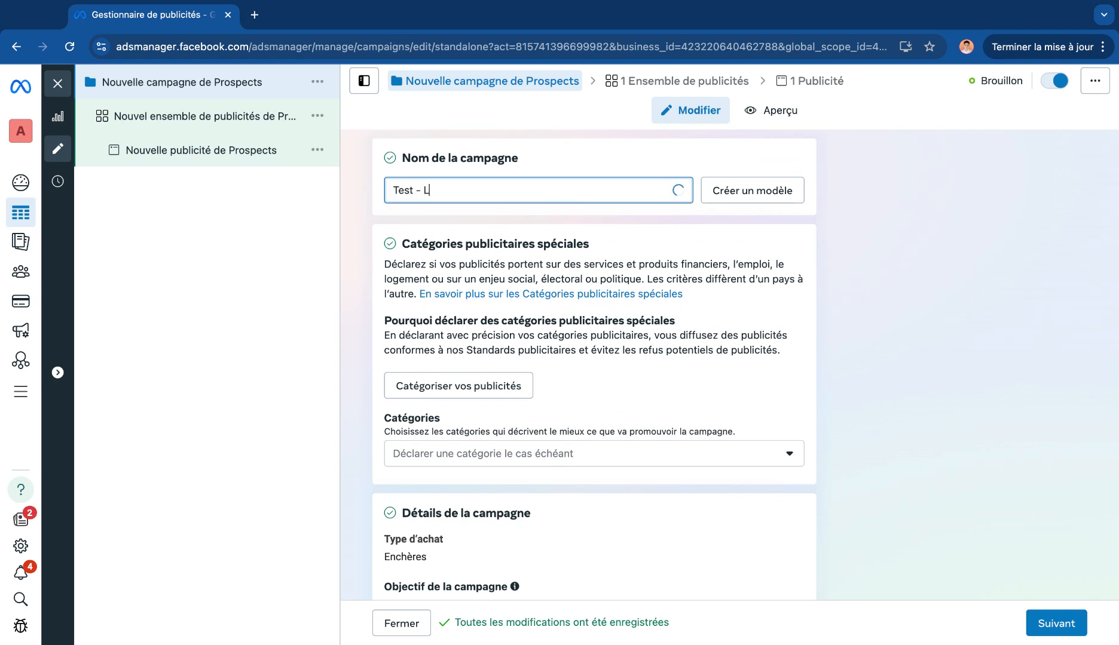
text(ead Form)
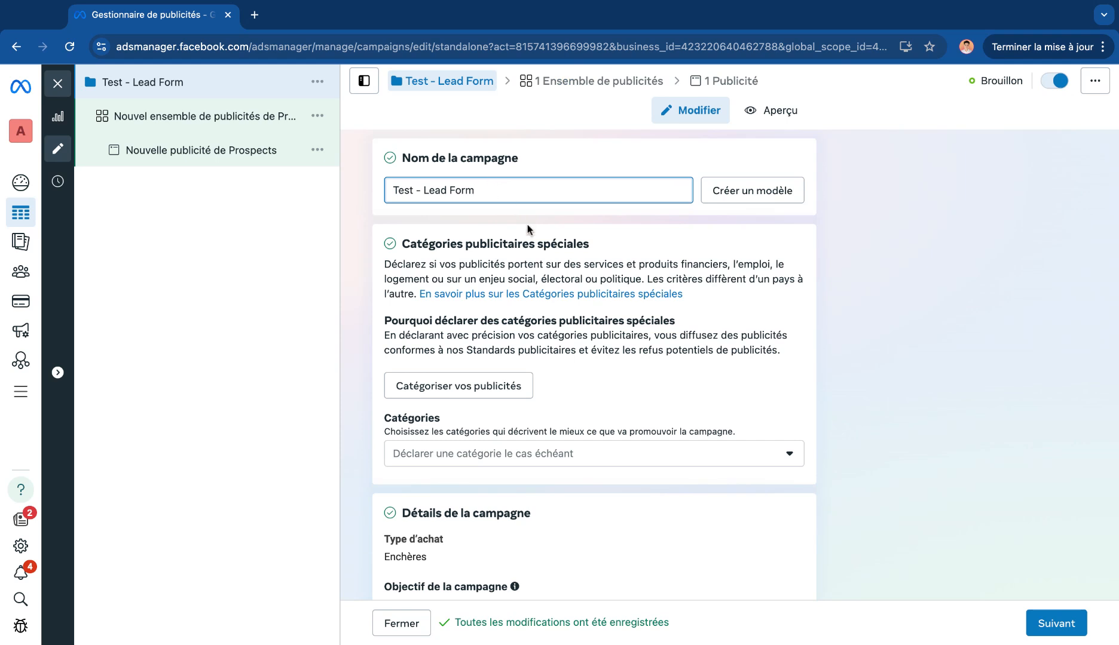
Review the available special ad categories for the campaign without declaring one
scroll(567, 274, down, 1)
scroll(567, 273, down, 1)
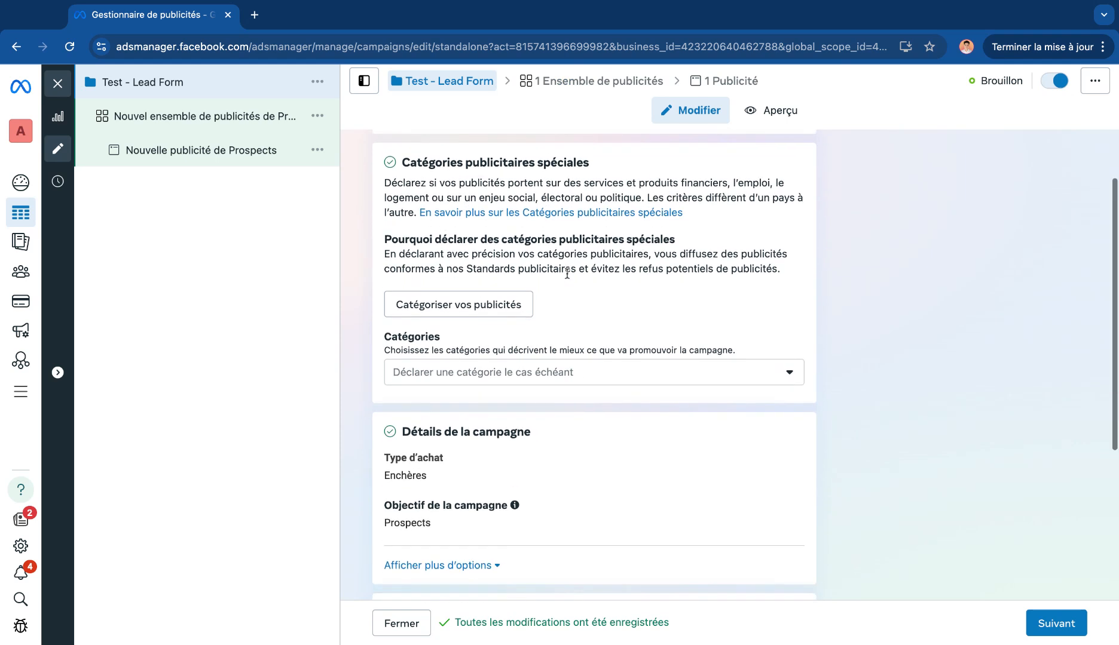
scroll(571, 280, down, 1)
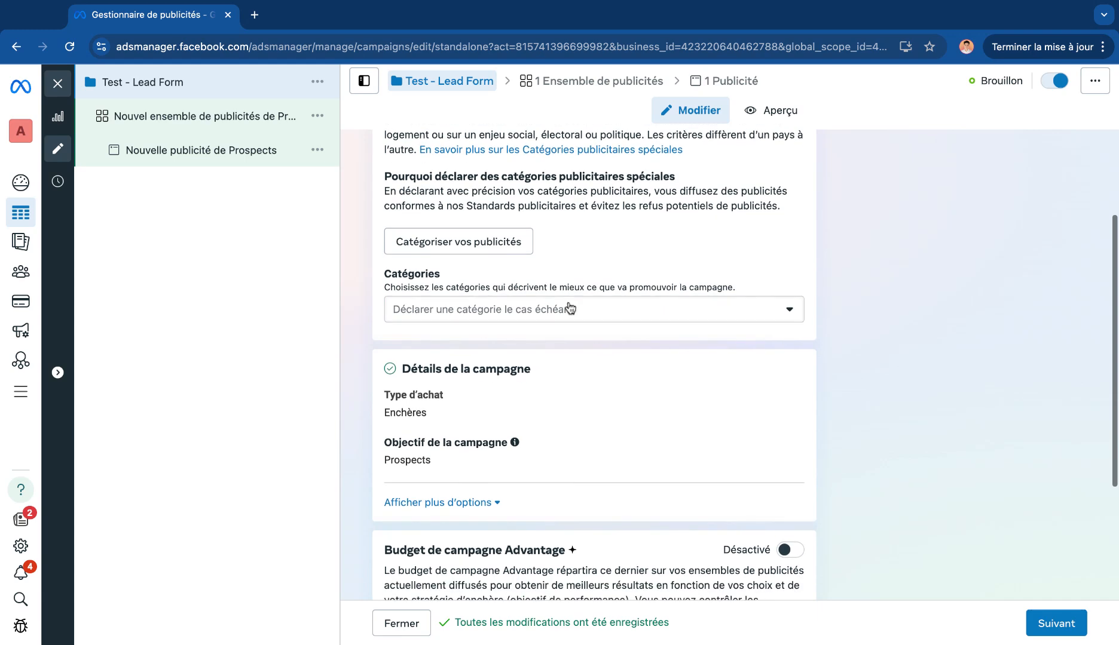
click(547, 309)
scroll(547, 308, down, 1)
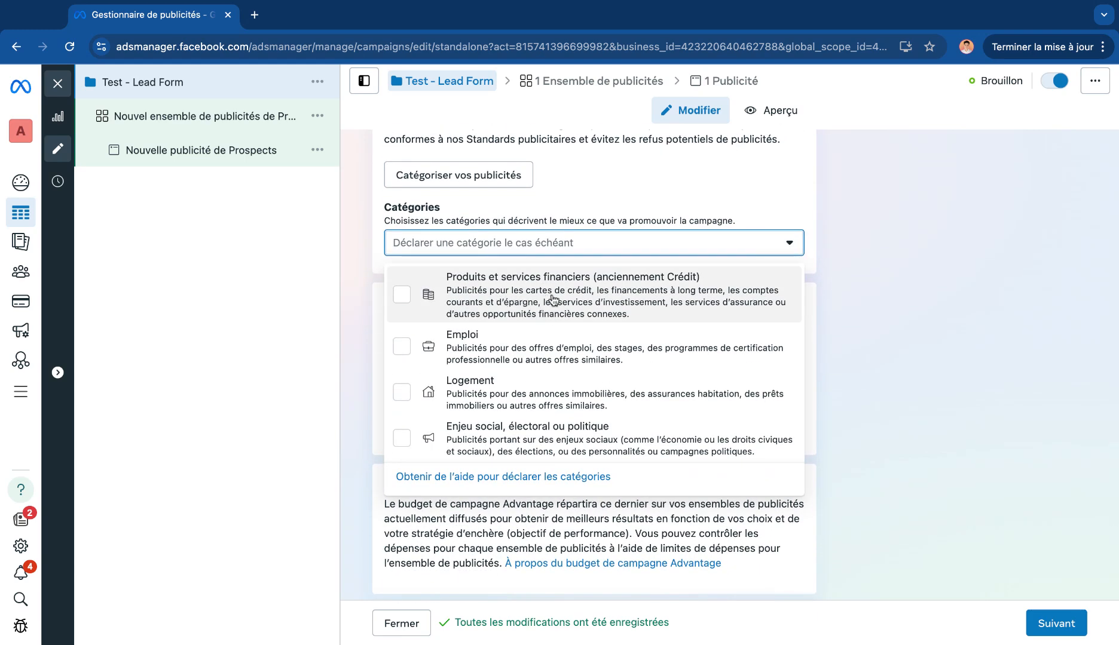
click(355, 232)
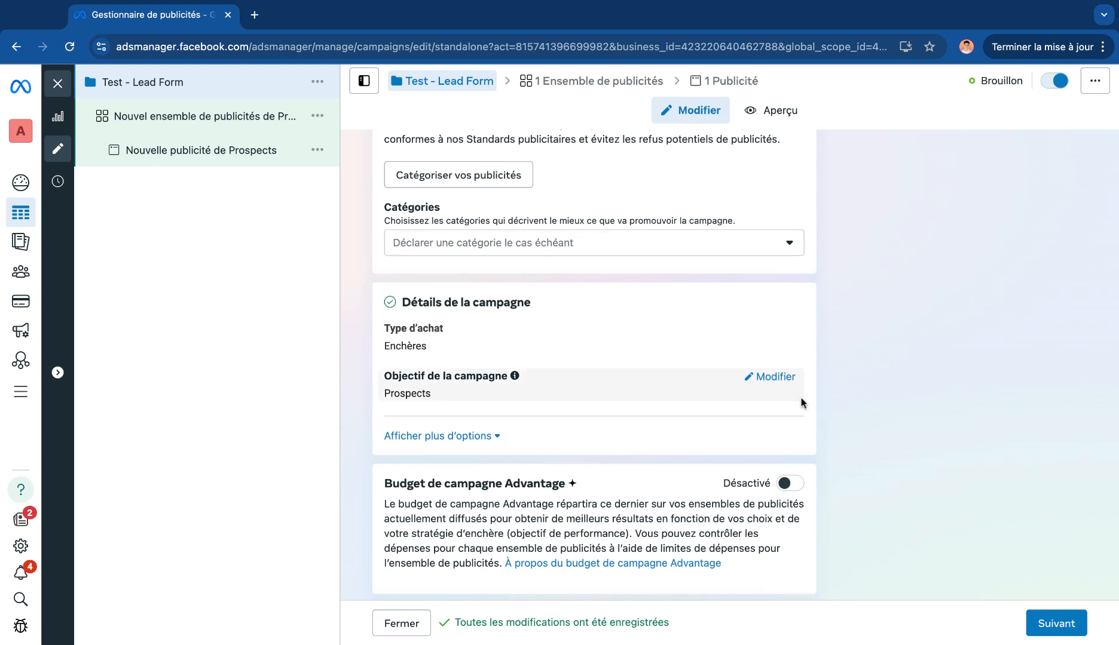
Turn on the Advantage campaign budget and continue to the ad set settings
scroll(802, 400, down, 1)
scroll(801, 400, down, 2)
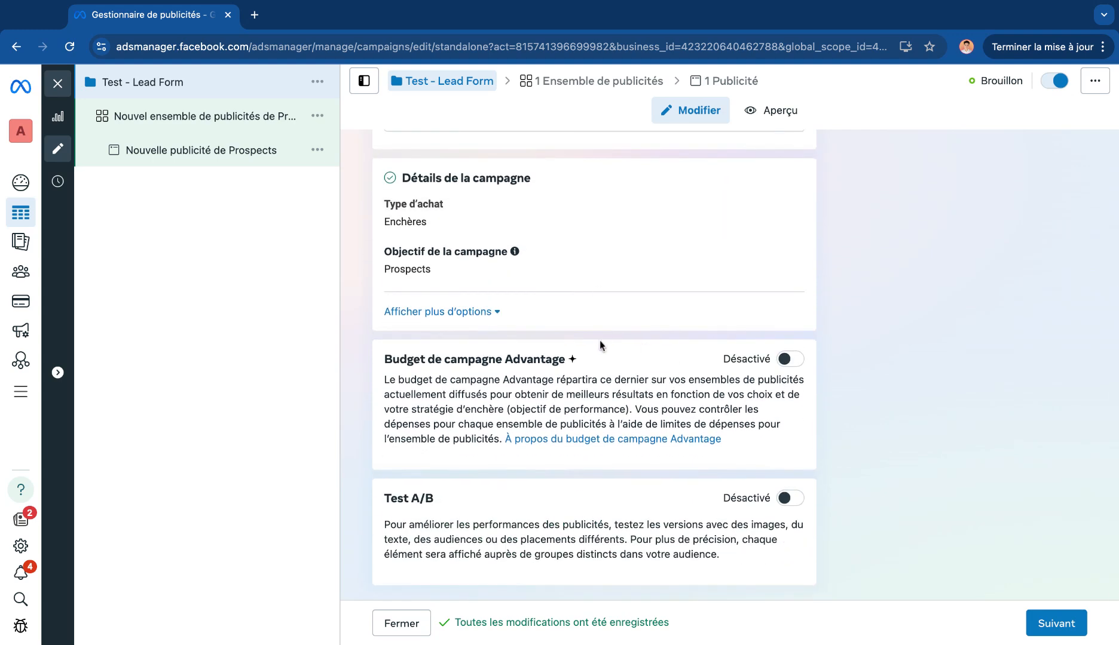
click(784, 358)
scroll(613, 404, down, 1)
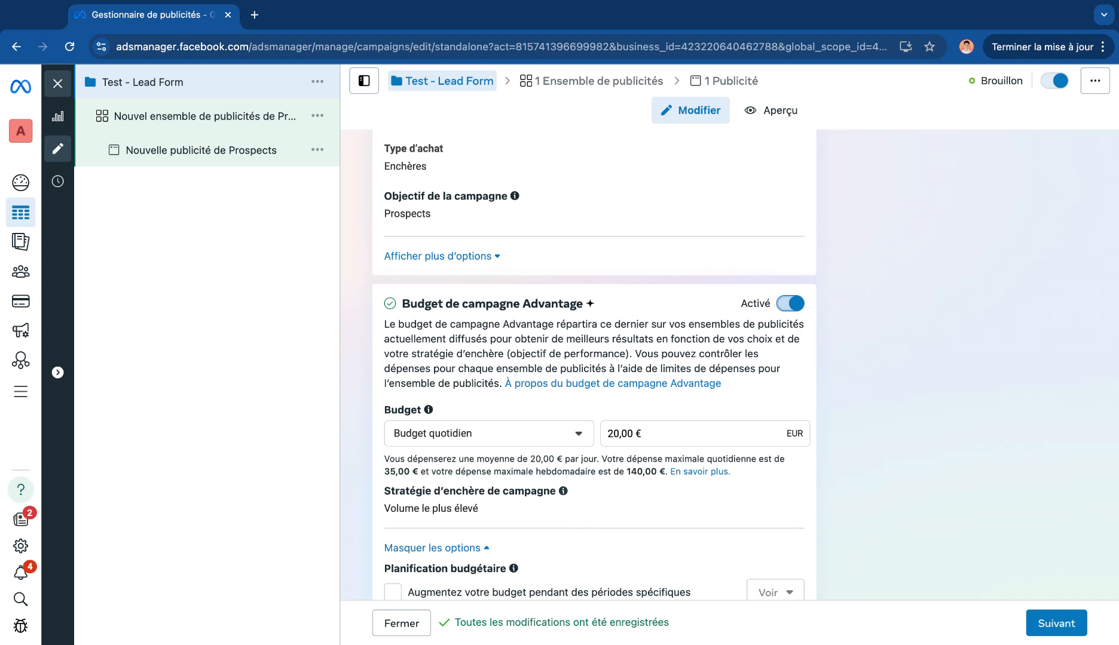
scroll(677, 342, down, 5)
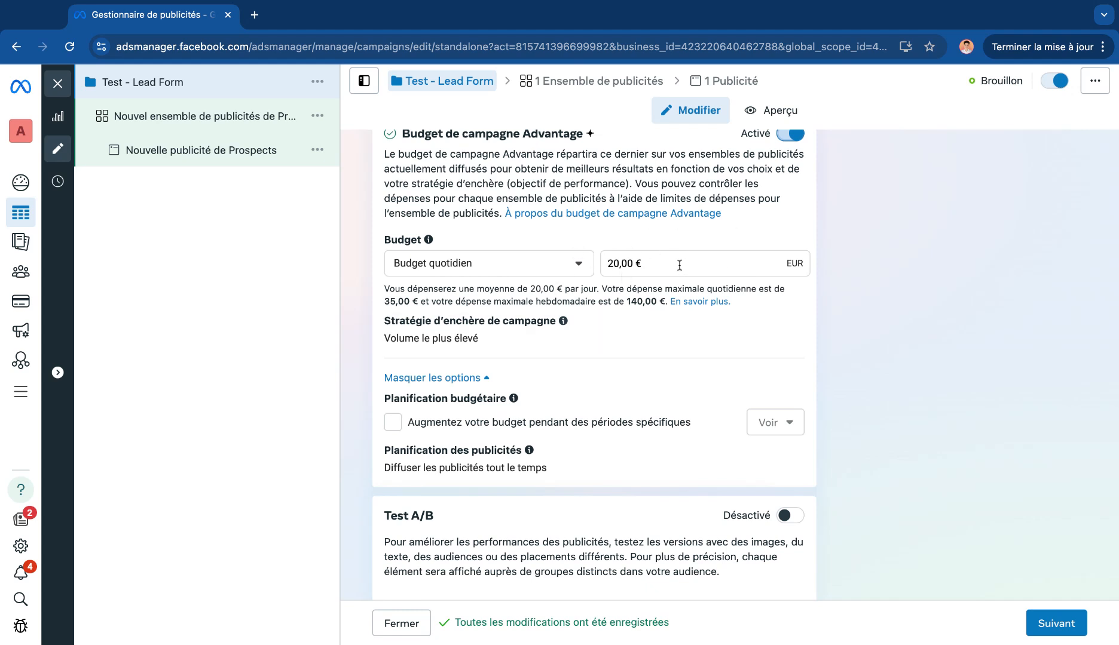
scroll(684, 415, down, 1)
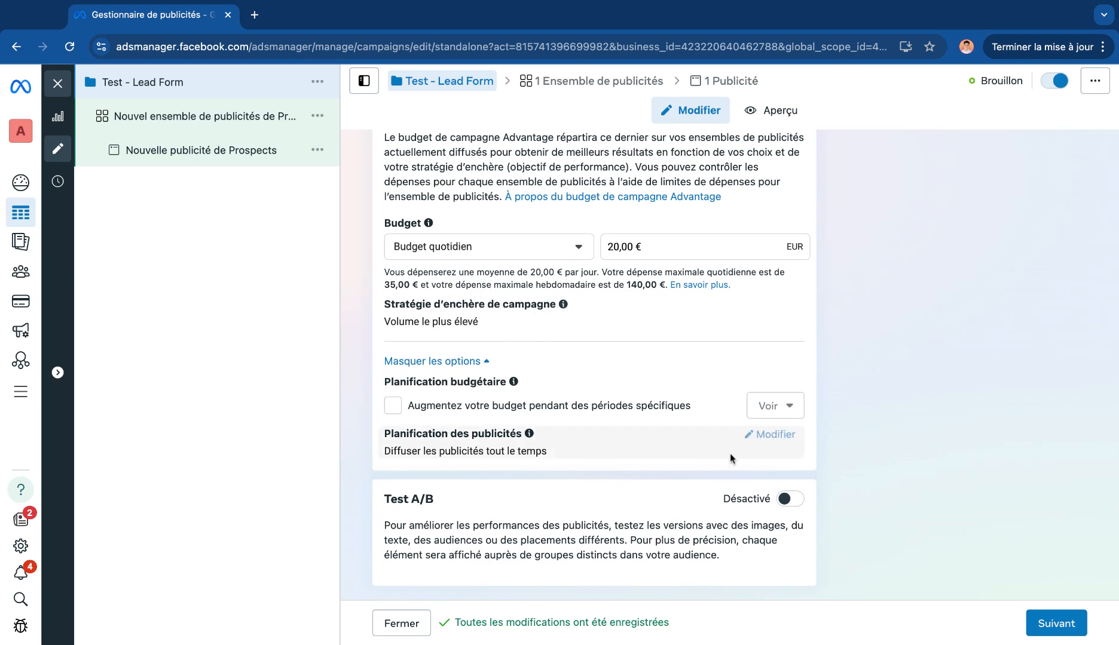
click(1056, 624)
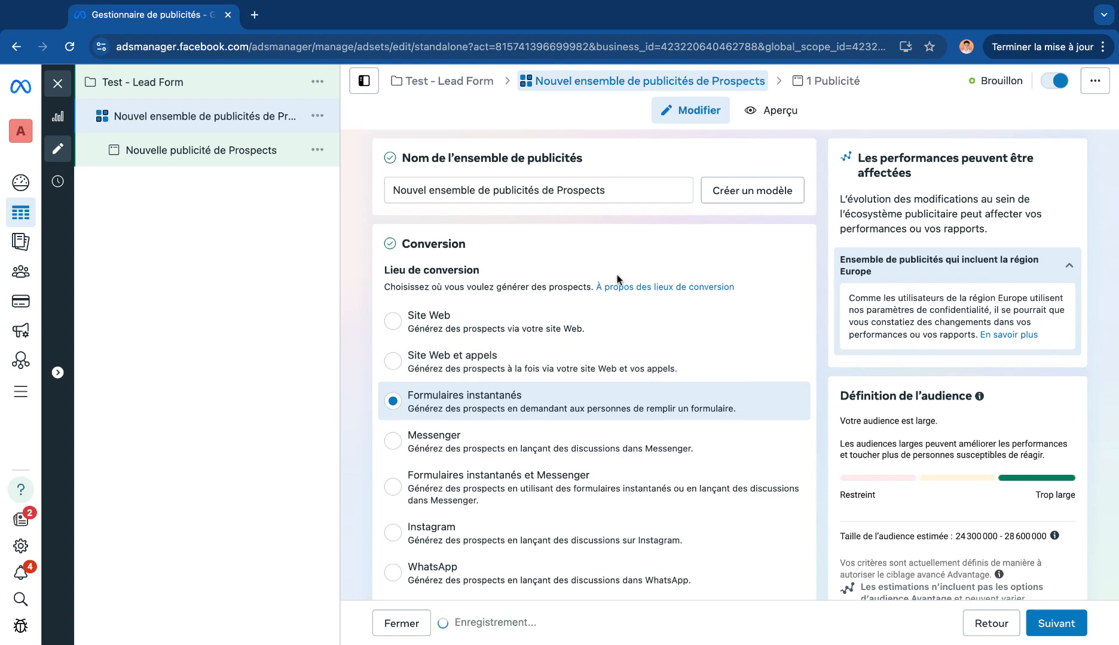
Rename the ad set as "Broad - Lead Form"
scroll(532, 278, down, 1)
scroll(540, 276, up, 1)
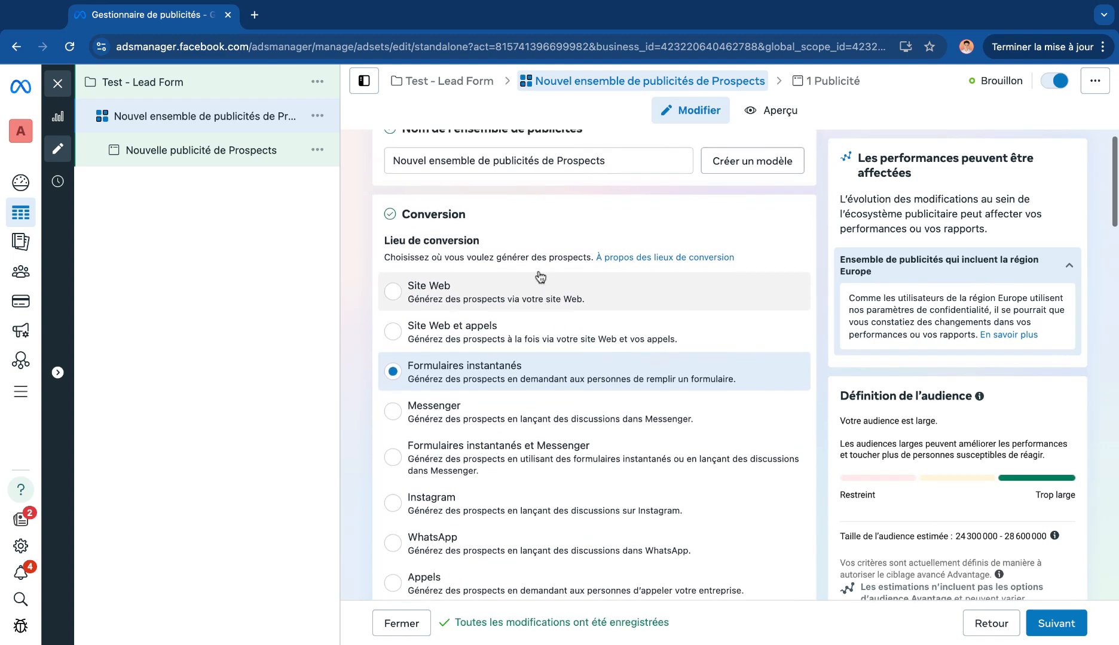
triple_click(509, 163)
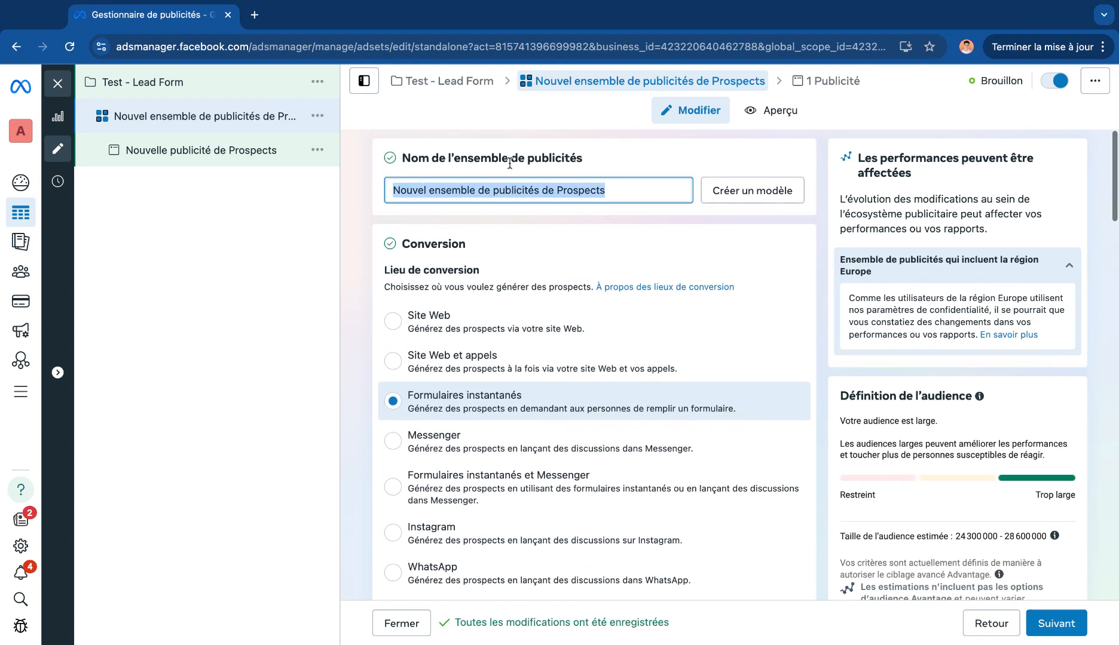
text(Be)
key(BackSpace)
text(road )
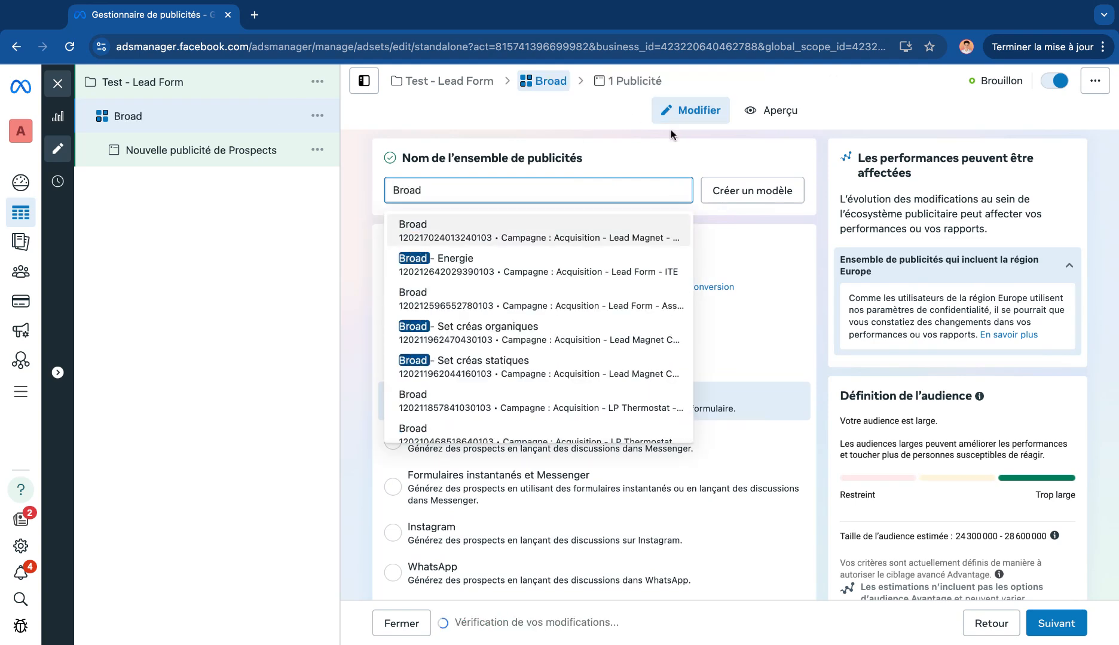
text(- Lead Form)
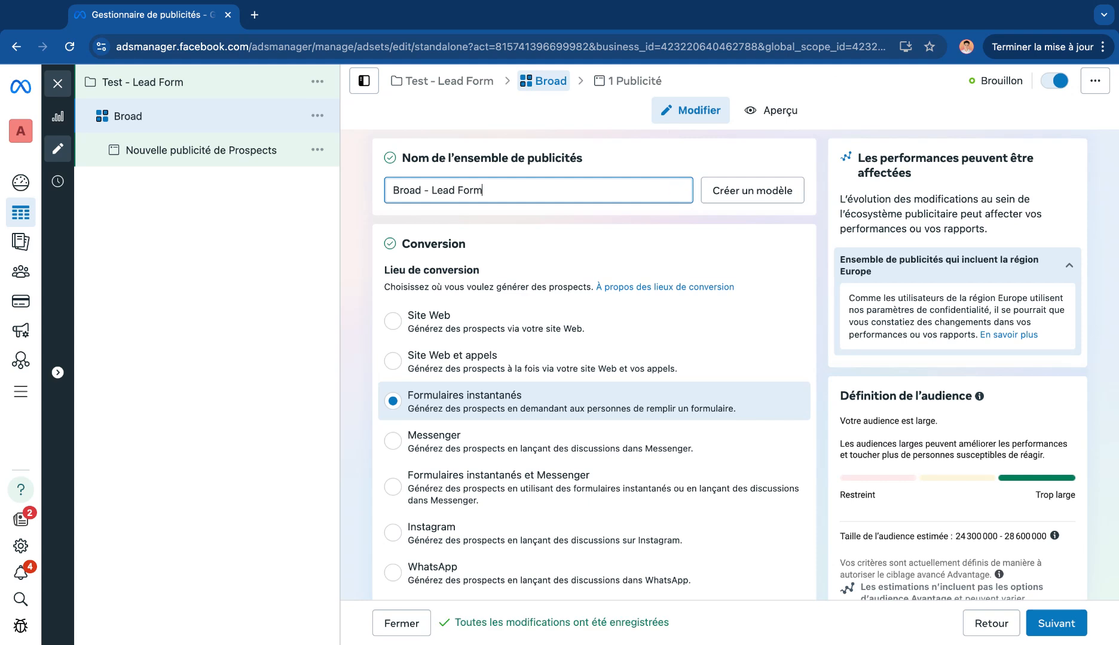
click(645, 165)
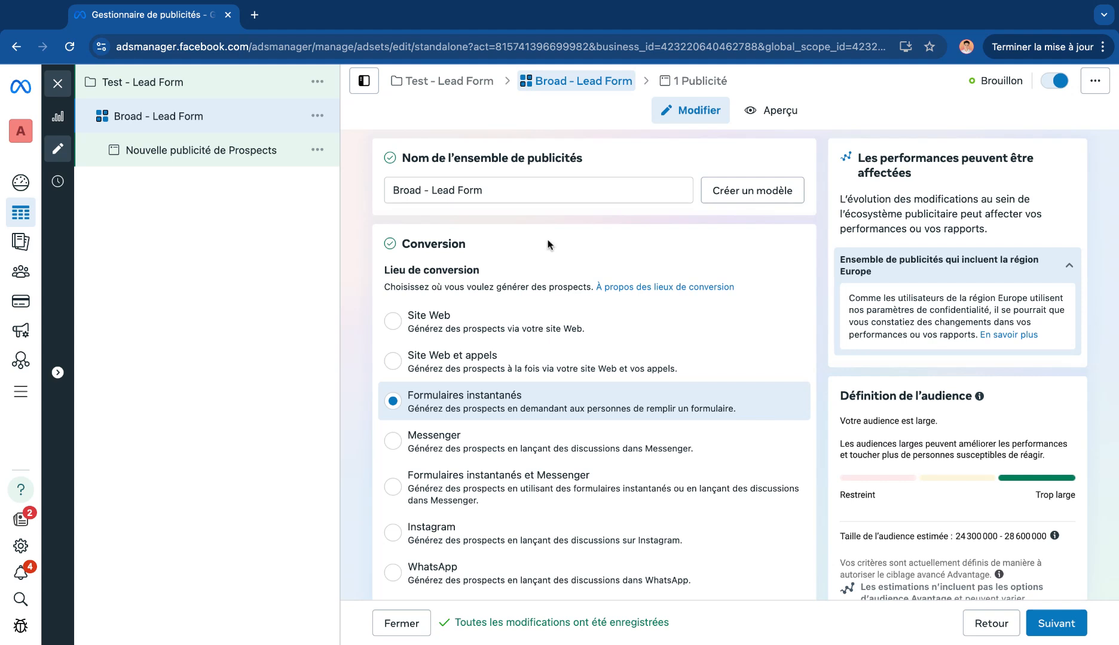
Review the ad set's conversion location, Facebook page, performance goal, CRM integration and dynamic creative settings
scroll(549, 244, down, 3)
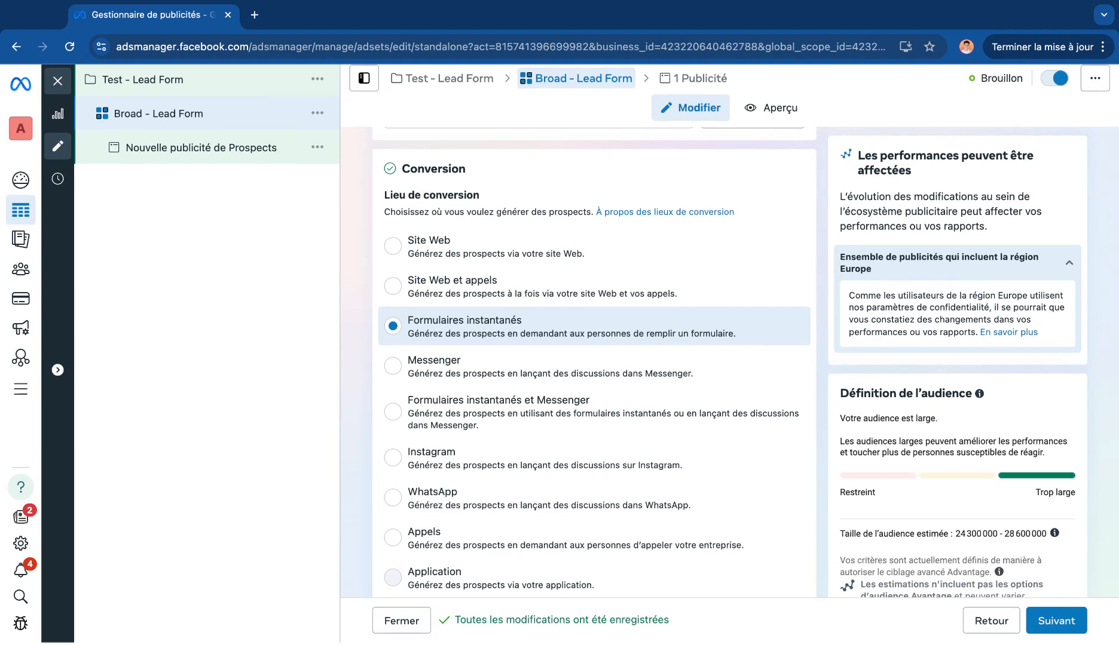
scroll(707, 334, down, 2)
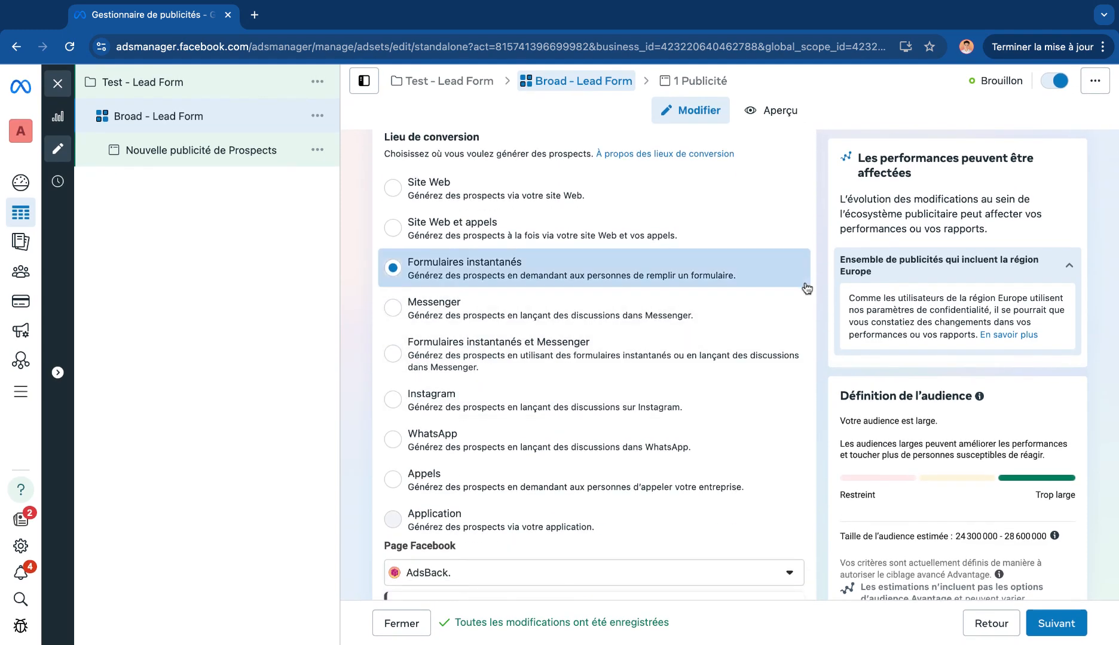
scroll(820, 300, down, 2)
scroll(821, 300, down, 3)
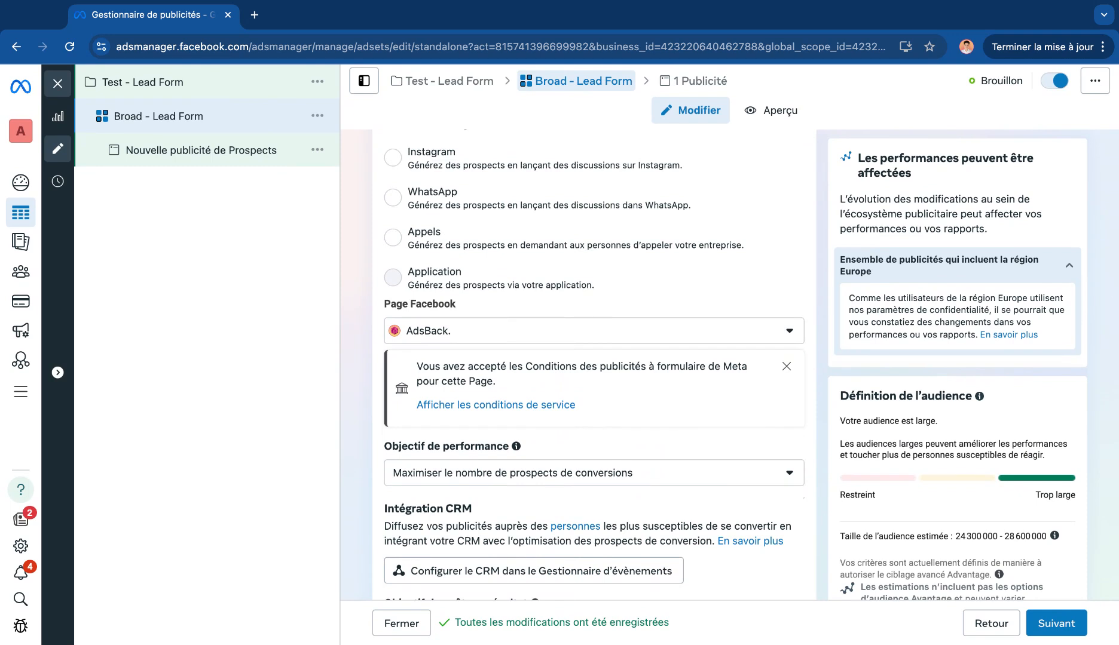
scroll(594, 359, down, 3)
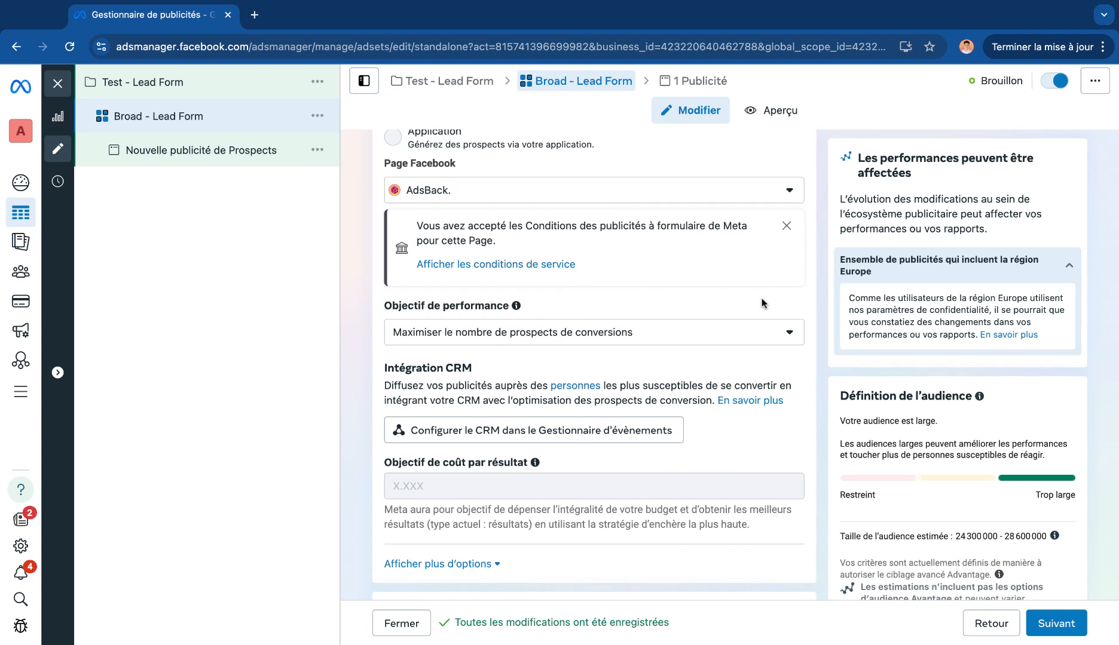
scroll(764, 303, up, 1)
scroll(711, 308, down, 2)
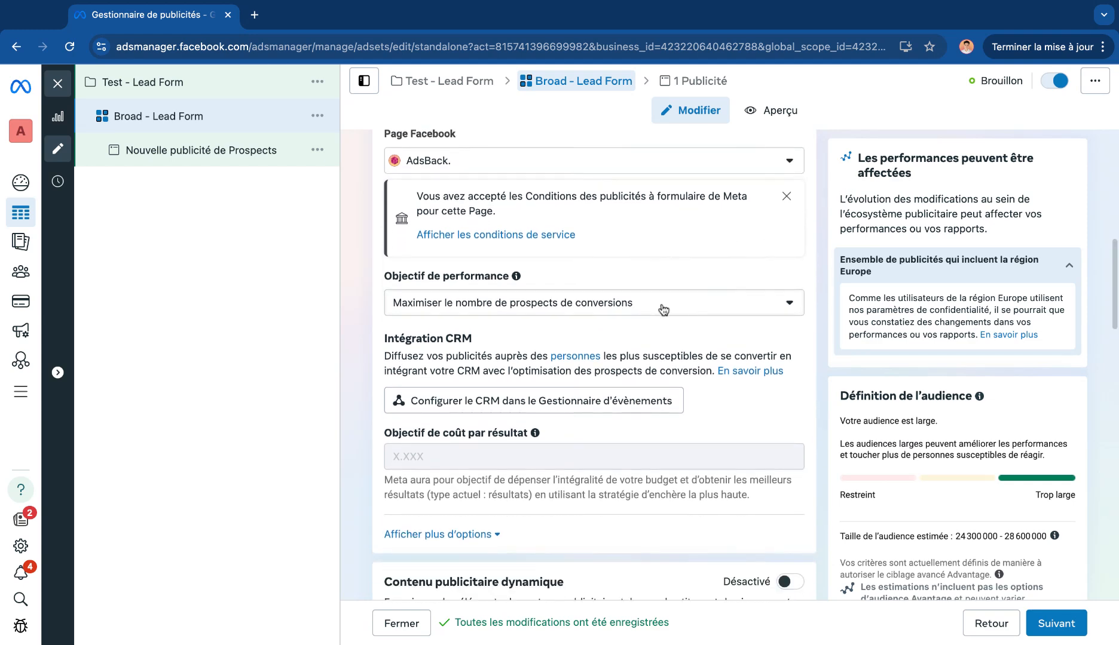
scroll(663, 309, down, 6)
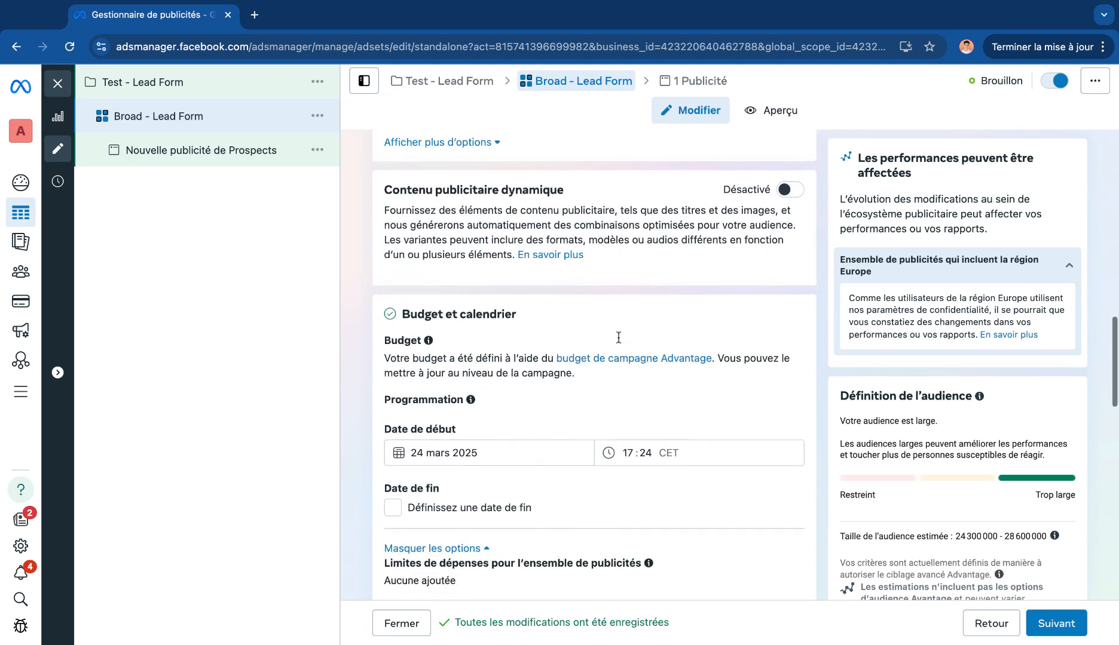
Enable spending limits for the ad set and set the daily minimum to 5 €
scroll(617, 337, down, 3)
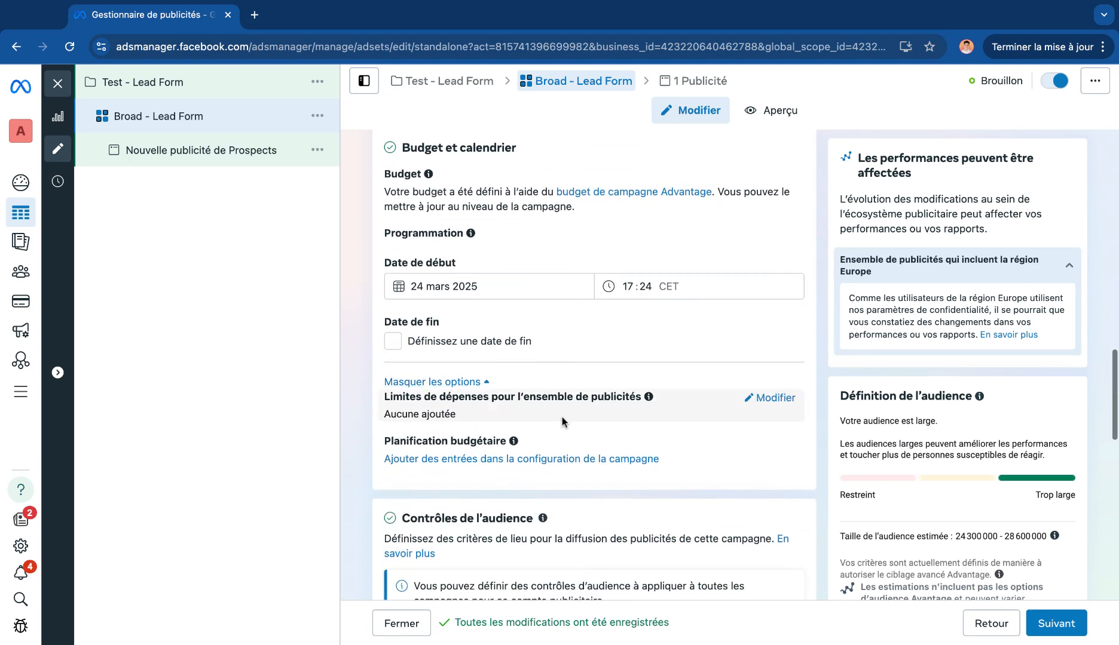
click(771, 398)
scroll(600, 411, down, 1)
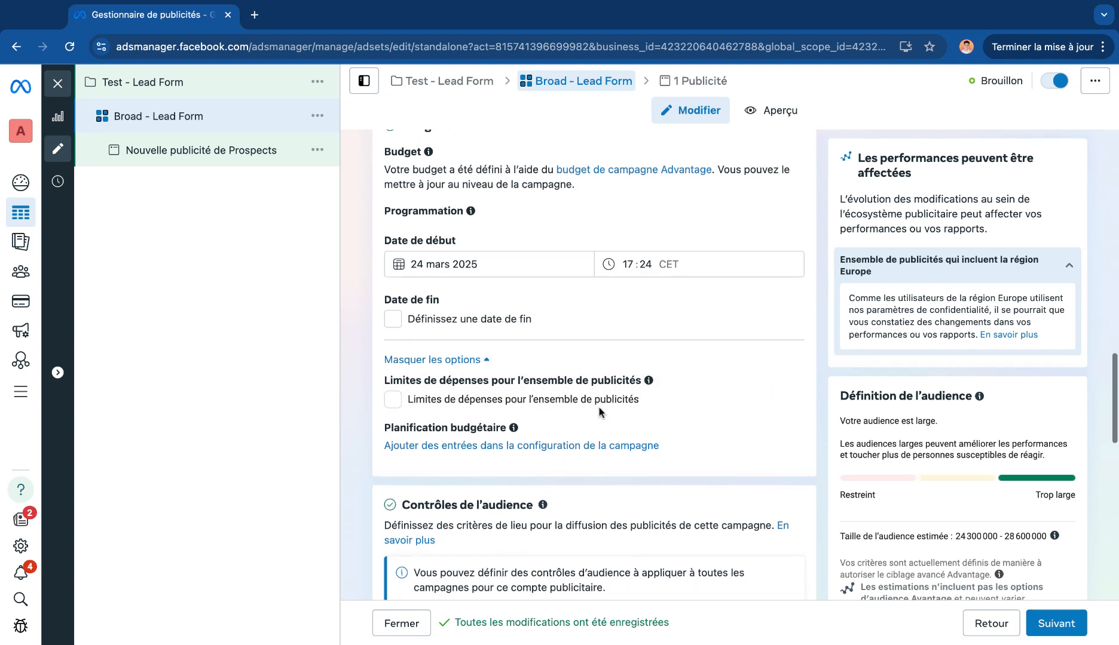
scroll(600, 411, down, 1)
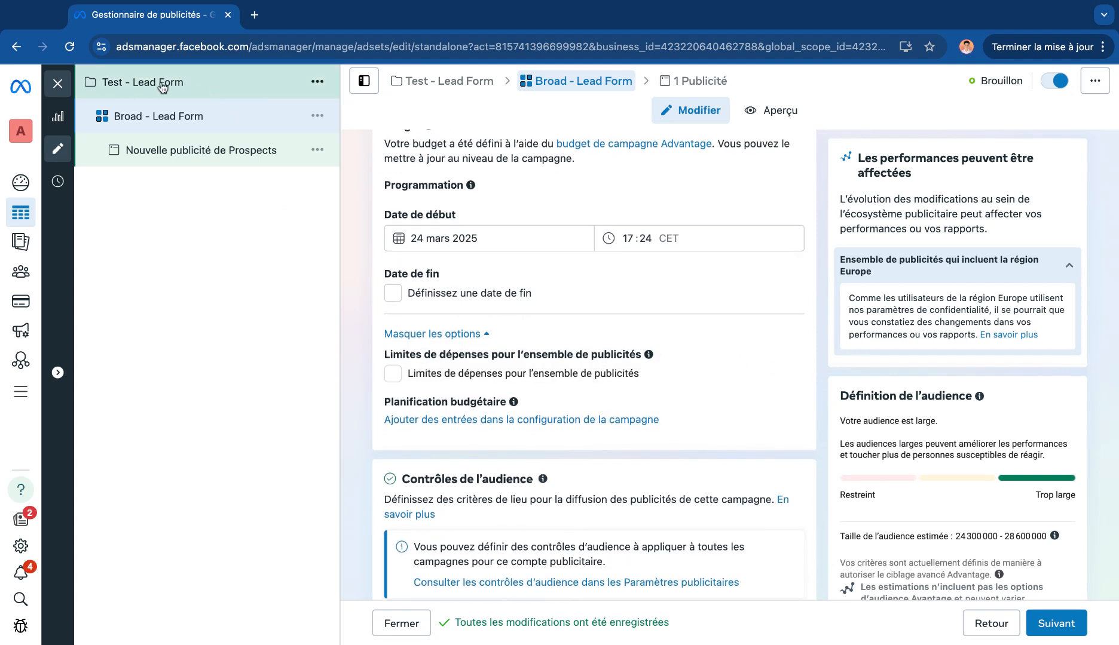
click(394, 374)
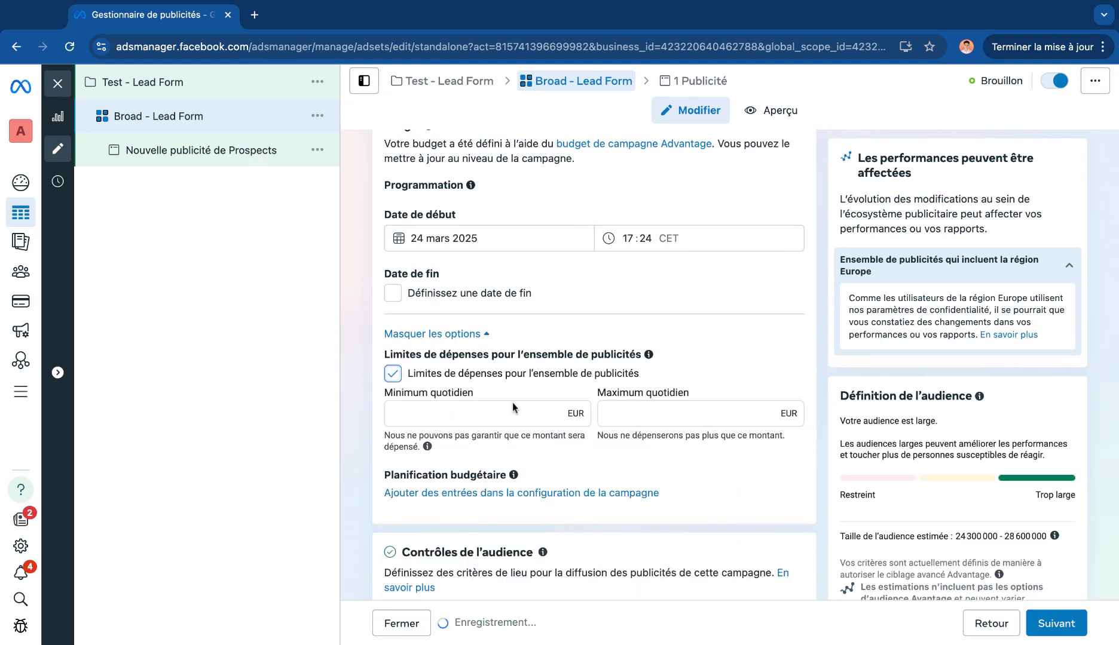
scroll(512, 406, down, 2)
click(489, 352)
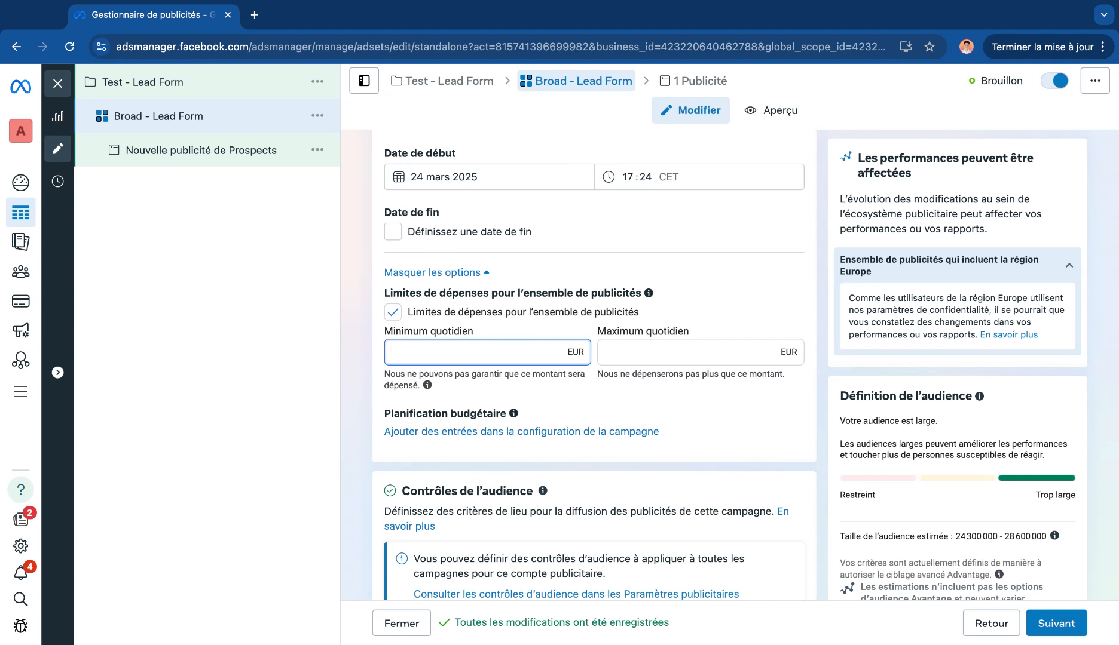
text(5)
click(732, 304)
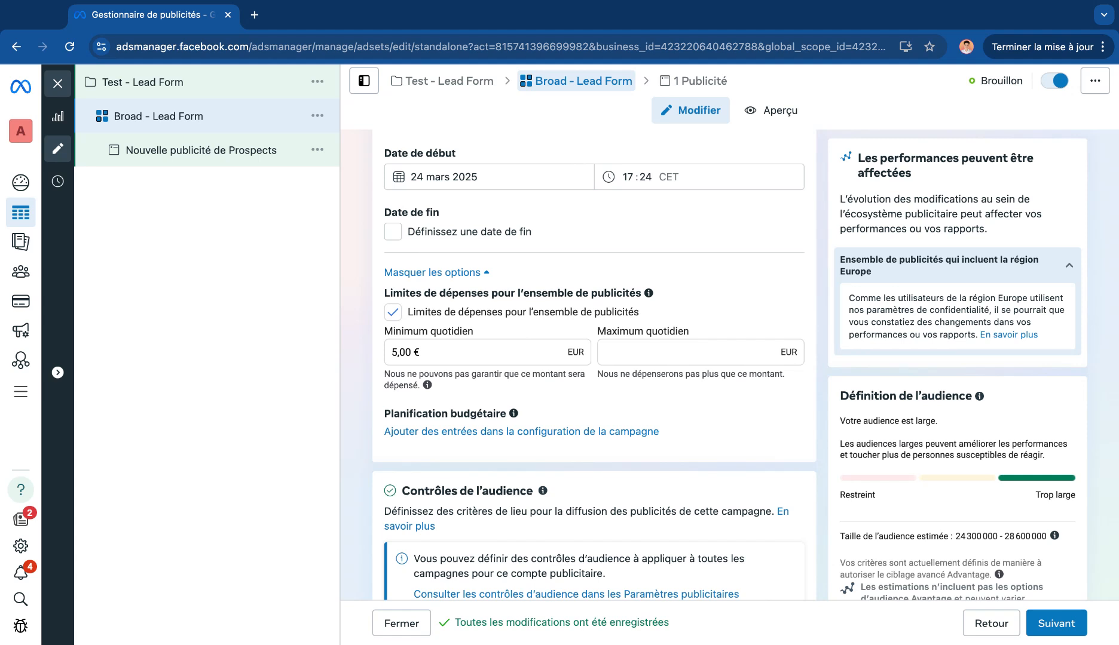
Revert the ad set's Advantage+ audience to the original audience options
scroll(674, 296, down, 2)
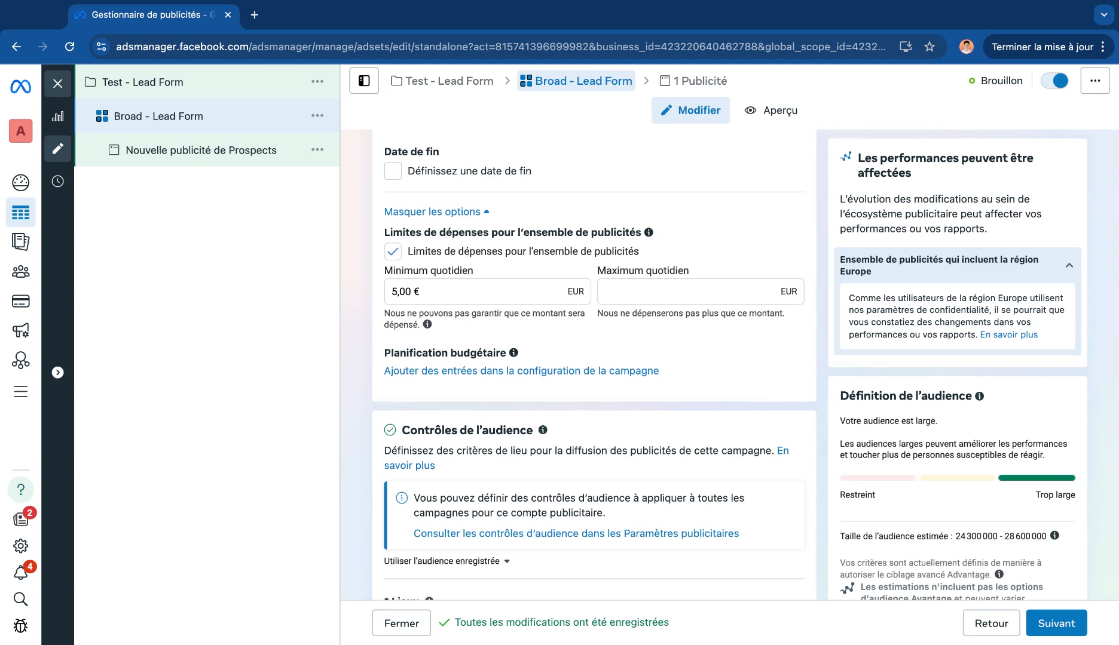
scroll(550, 276, down, 5)
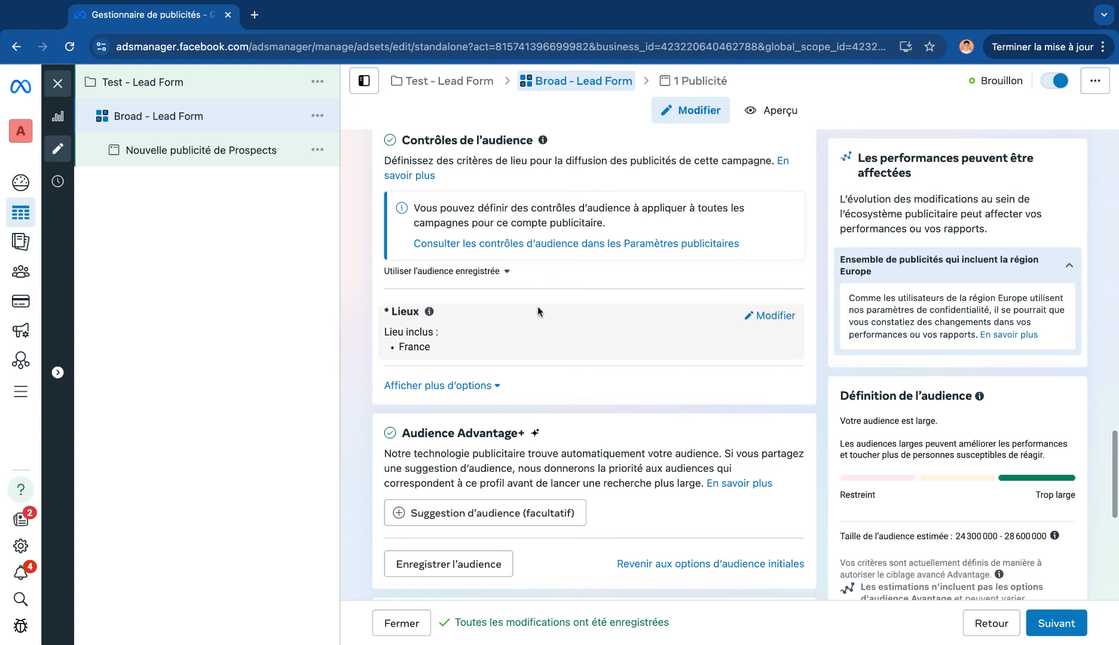
scroll(541, 363, down, 1)
scroll(541, 363, up, 2)
scroll(541, 363, down, 3)
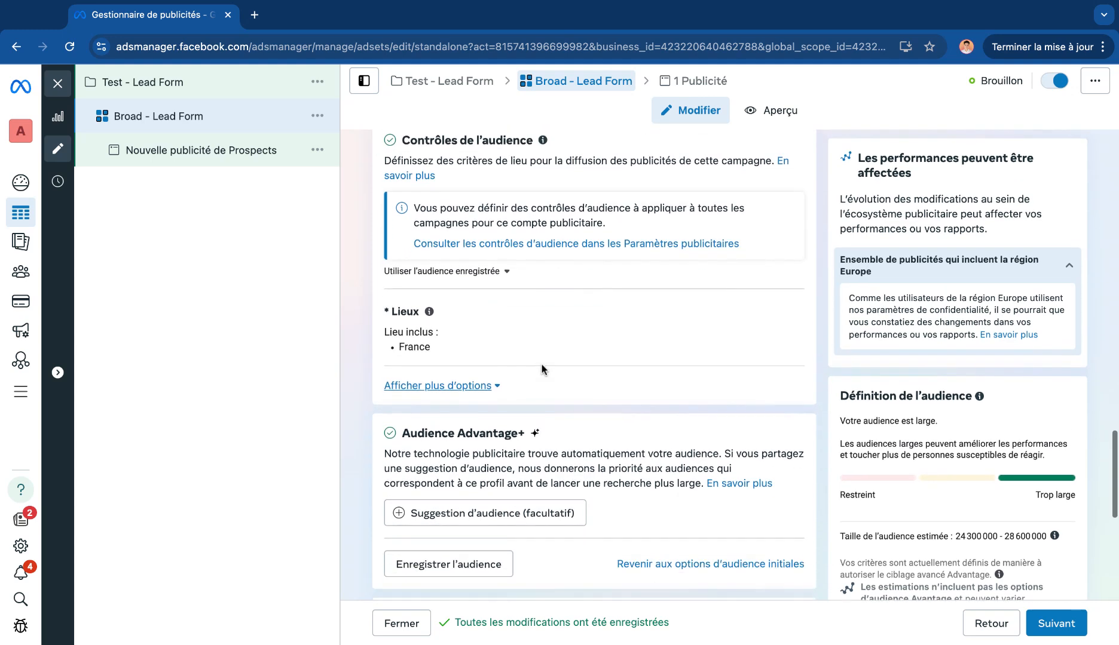
scroll(541, 363, down, 1)
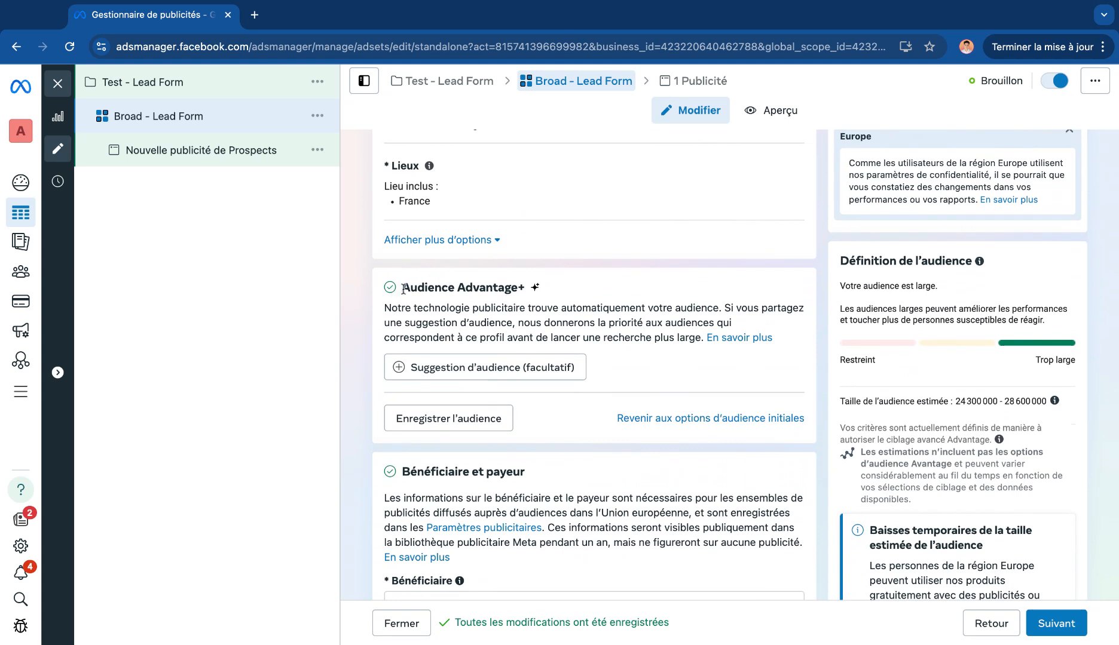
drag(403, 290, 623, 340)
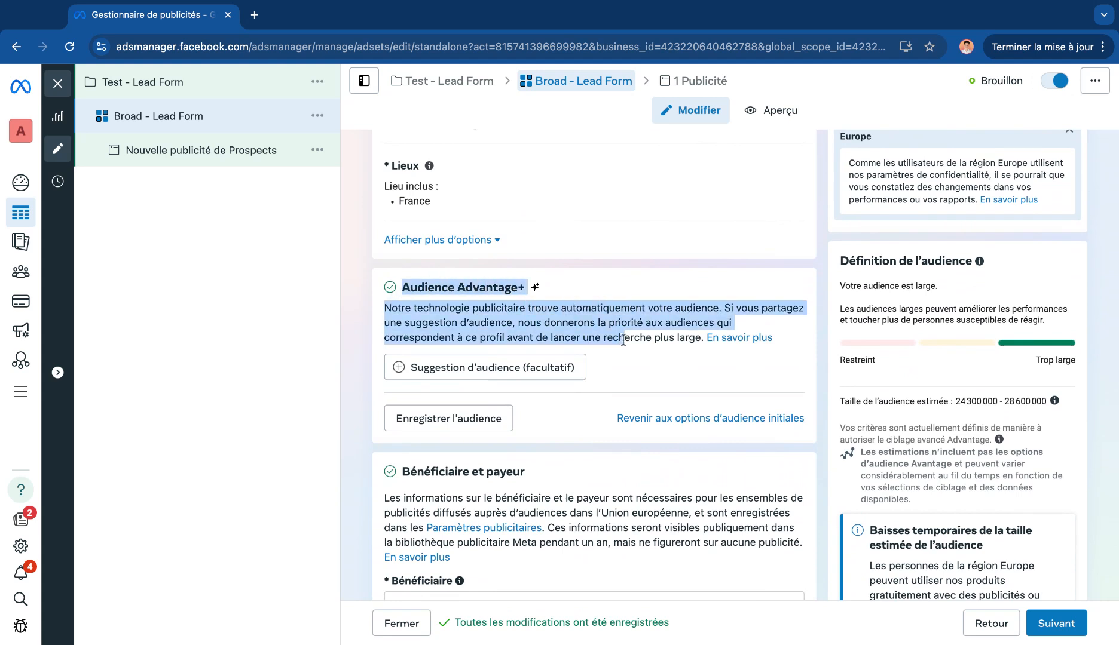
click(623, 340)
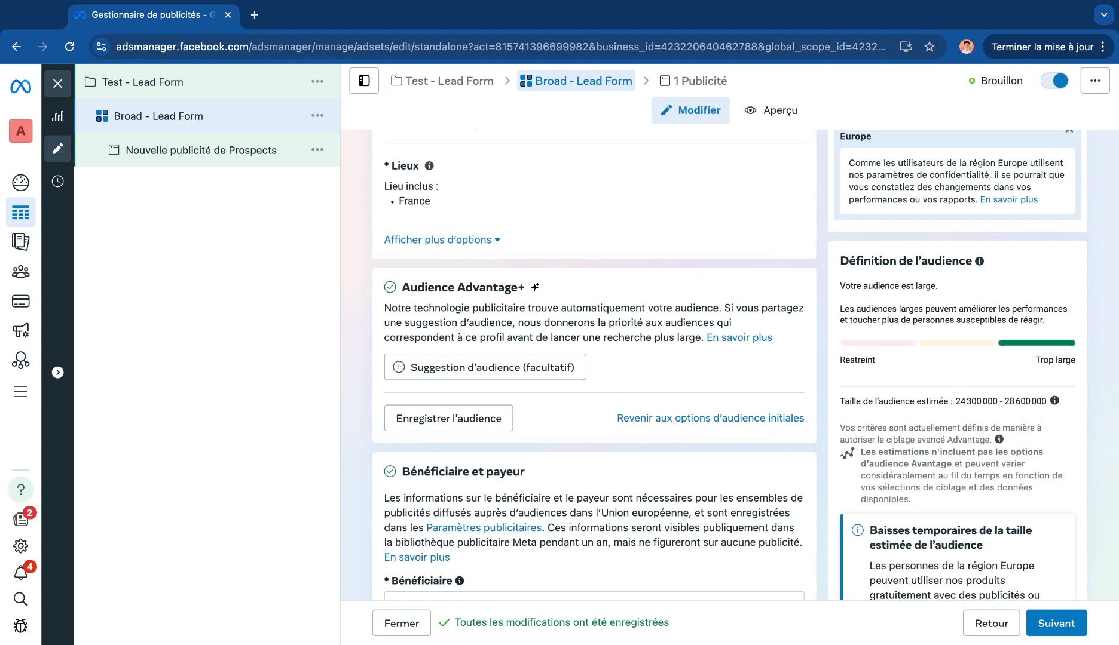
click(695, 419)
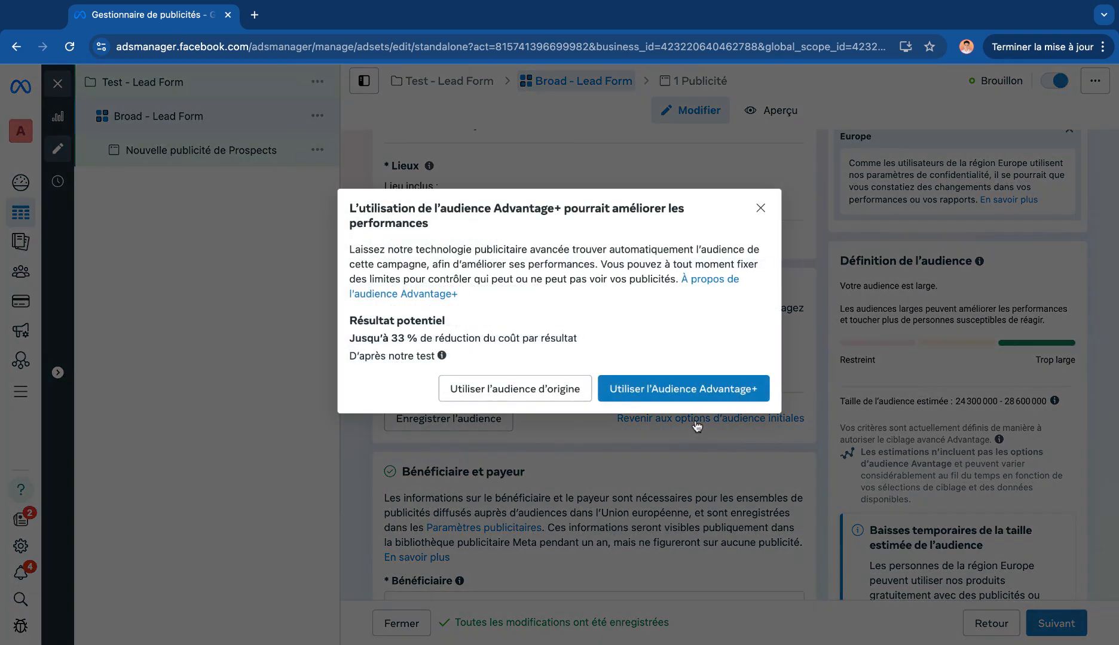
click(517, 393)
Set the minimum age of the ad set's audience to 30
scroll(608, 419, down, 6)
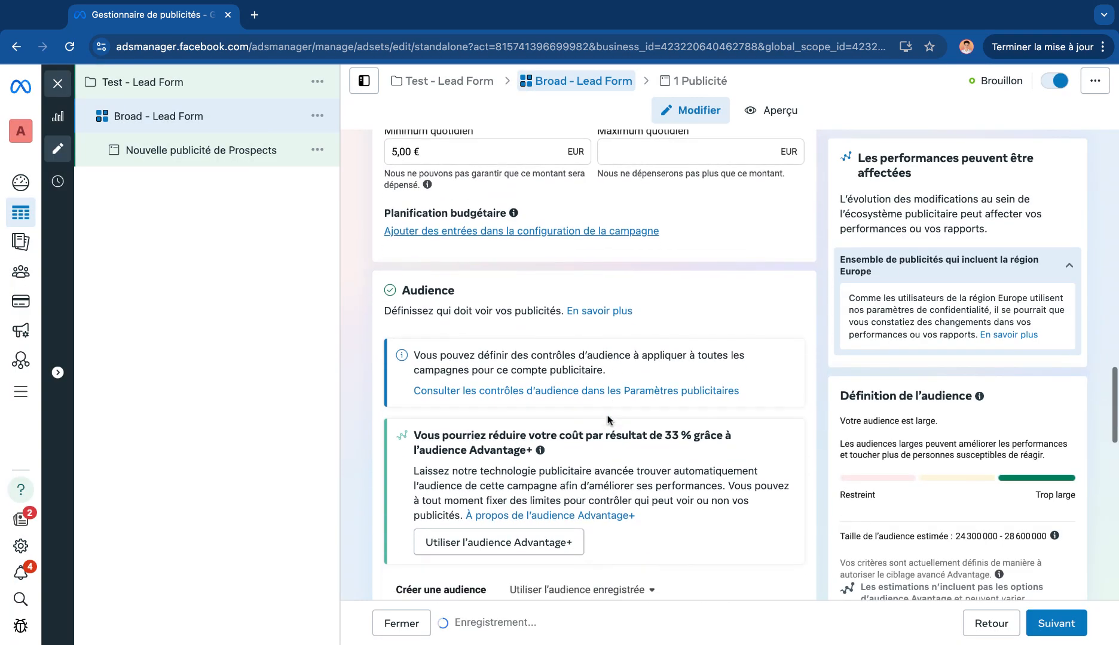
scroll(607, 419, down, 6)
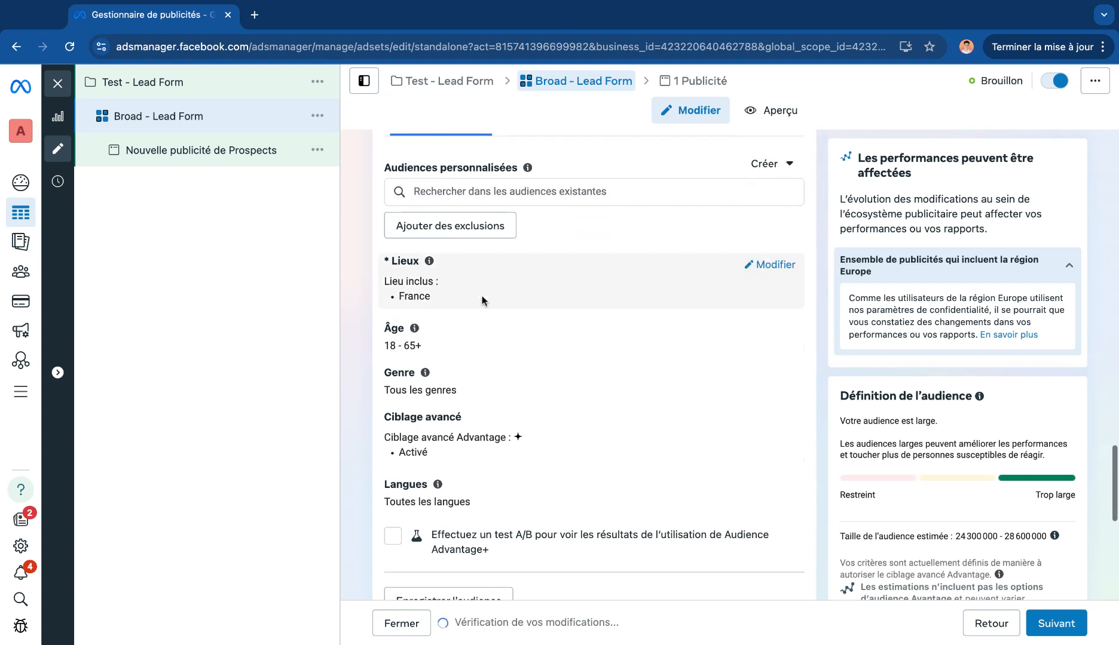
click(772, 329)
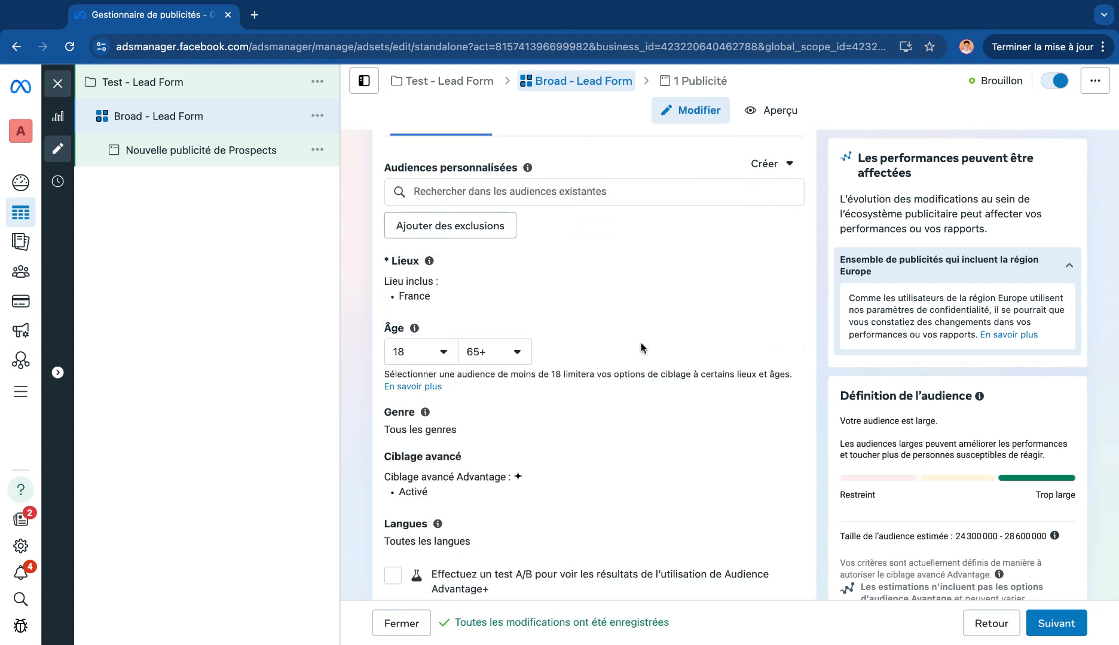
click(416, 355)
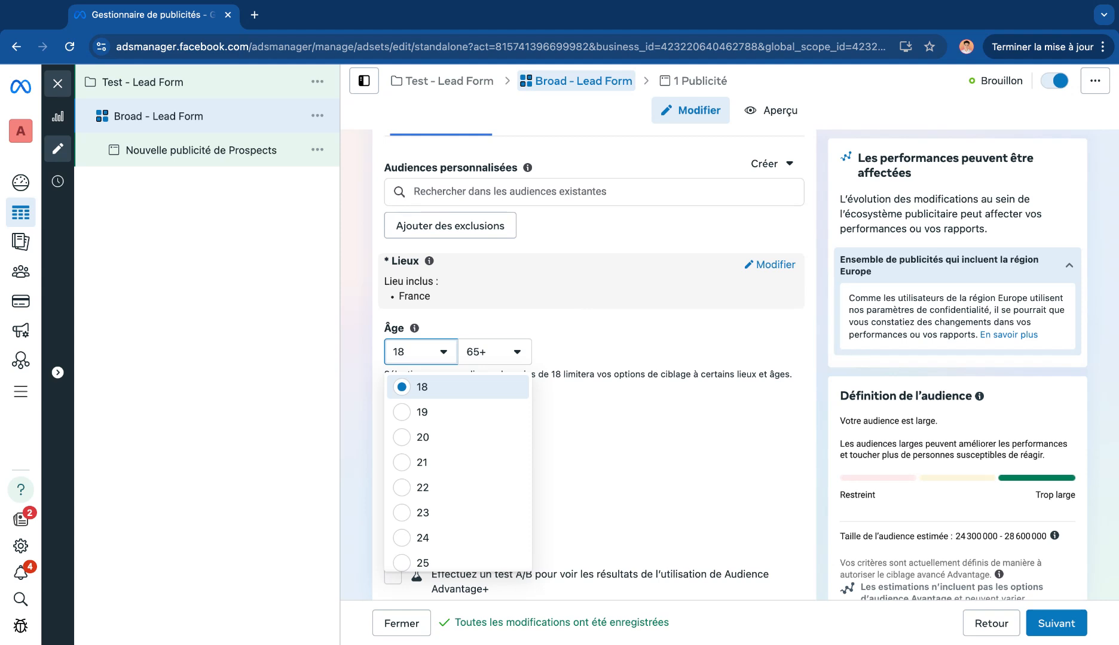
scroll(481, 511, down, 5)
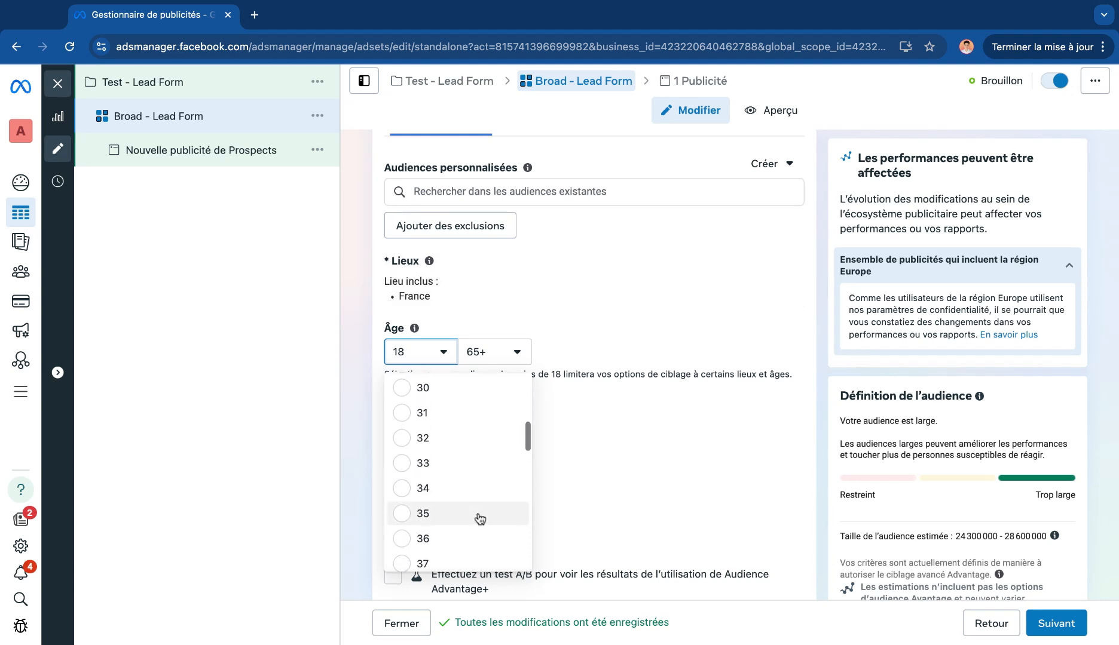
click(465, 392)
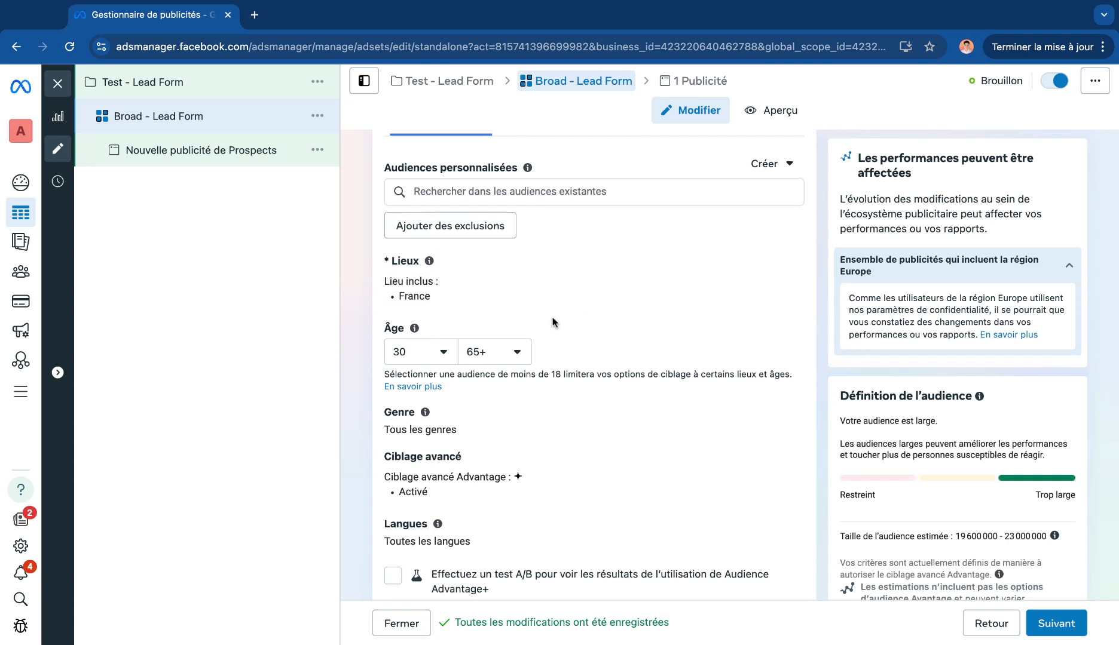
Add an exclusion for the "Visiteurs 90j" website custom audience to the ad set
scroll(552, 321, down, 1)
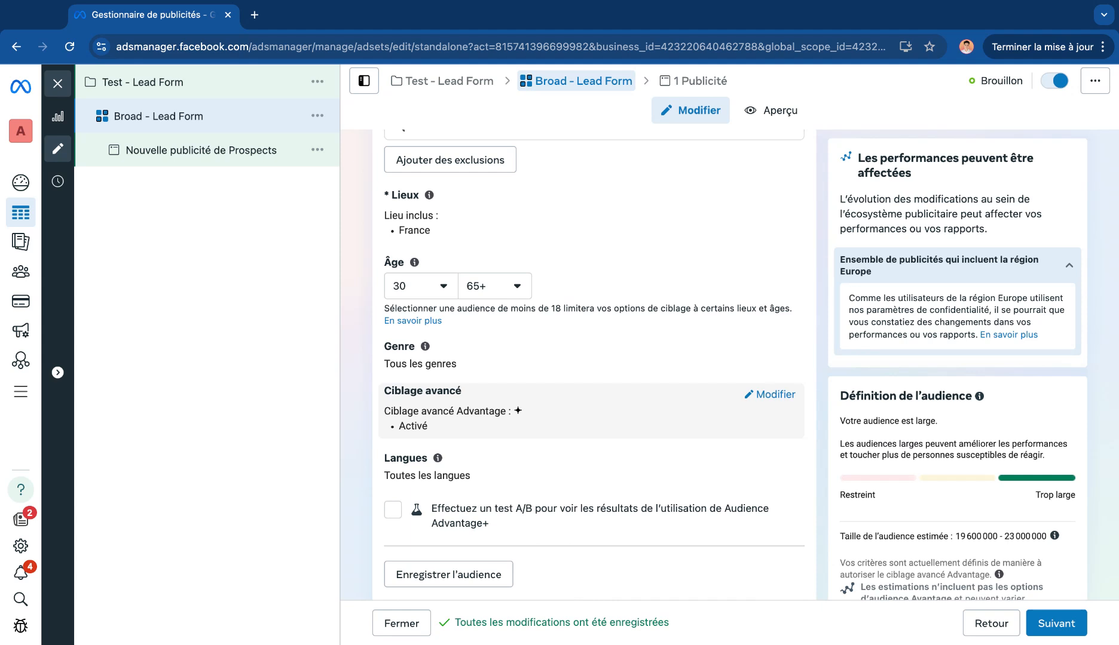
scroll(464, 230, up, 2)
scroll(463, 391, down, 2)
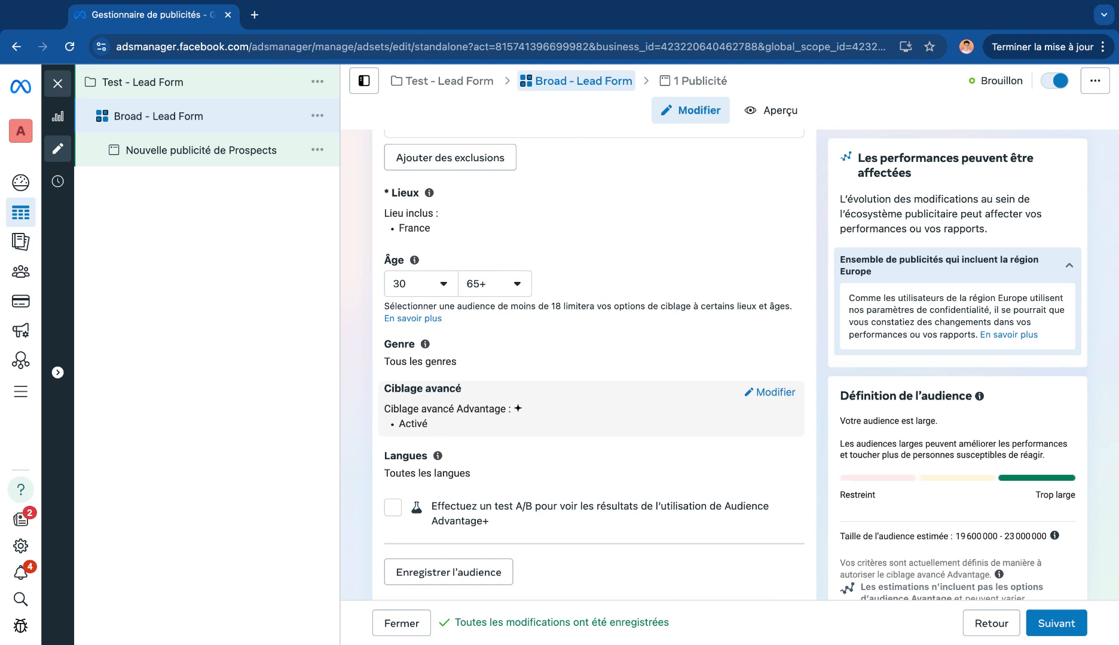
scroll(463, 418, up, 5)
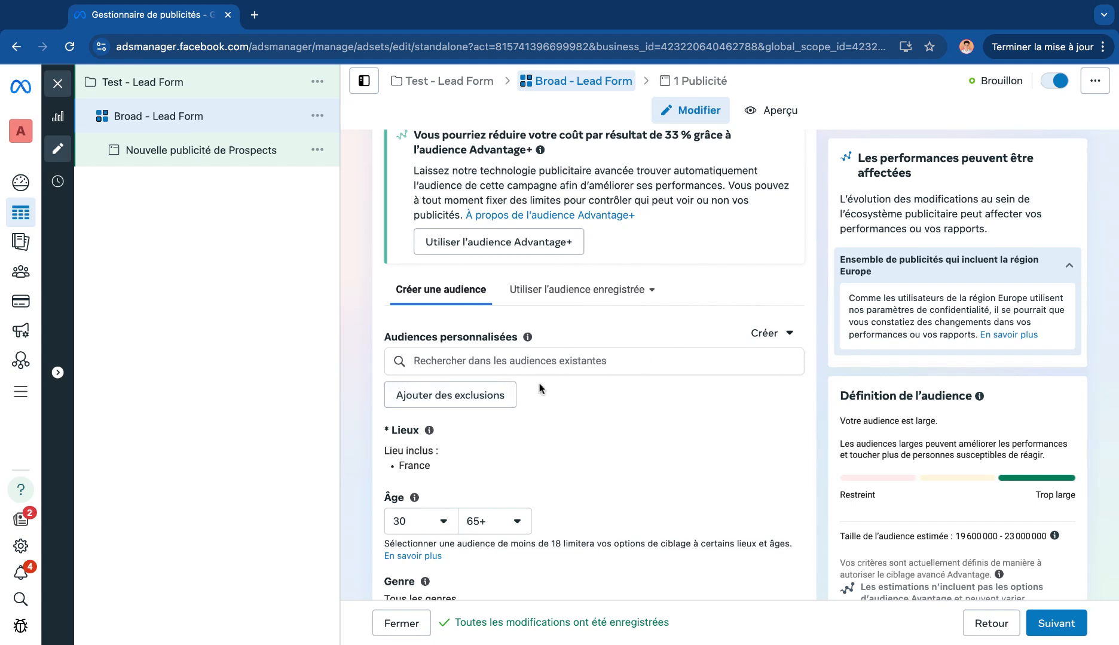
click(481, 395)
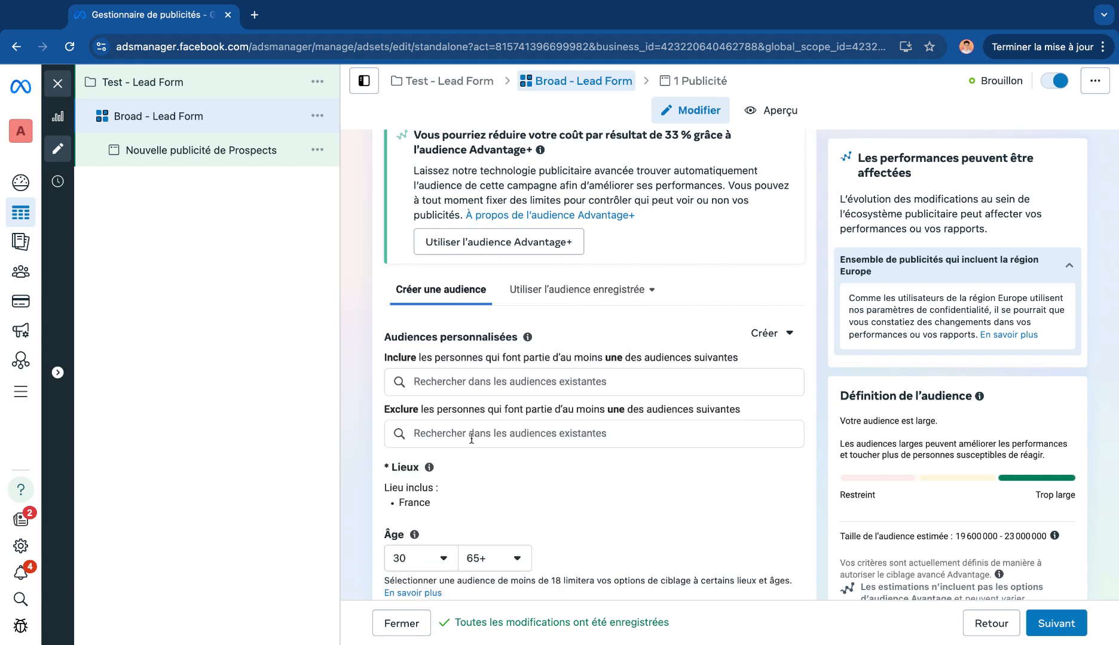
click(451, 375)
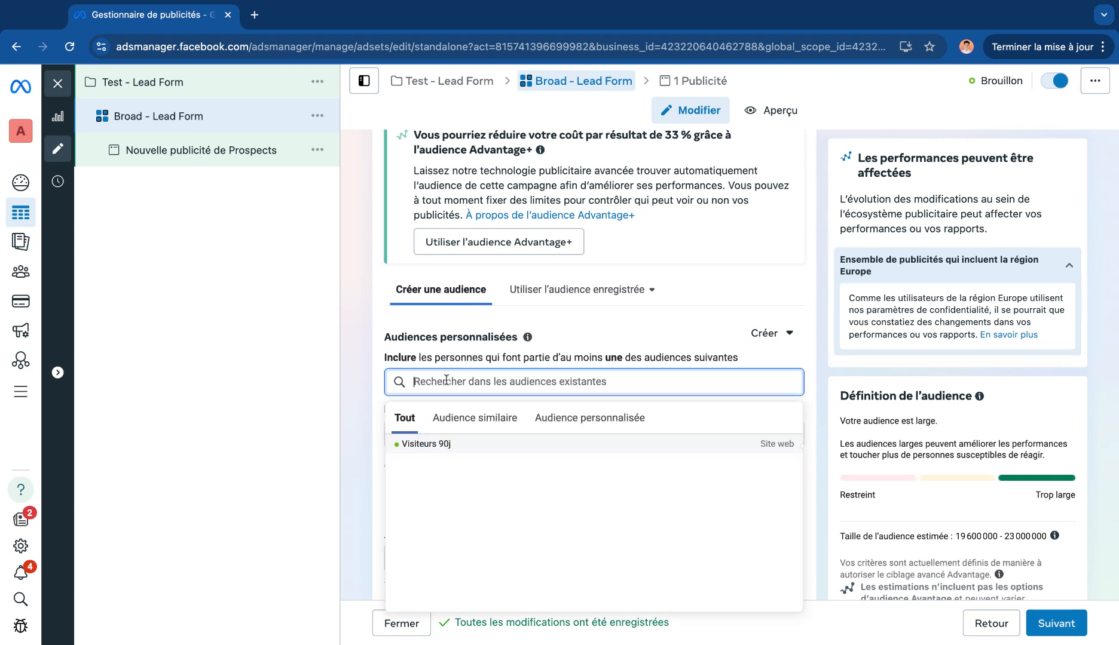
mouse_move(475, 447)
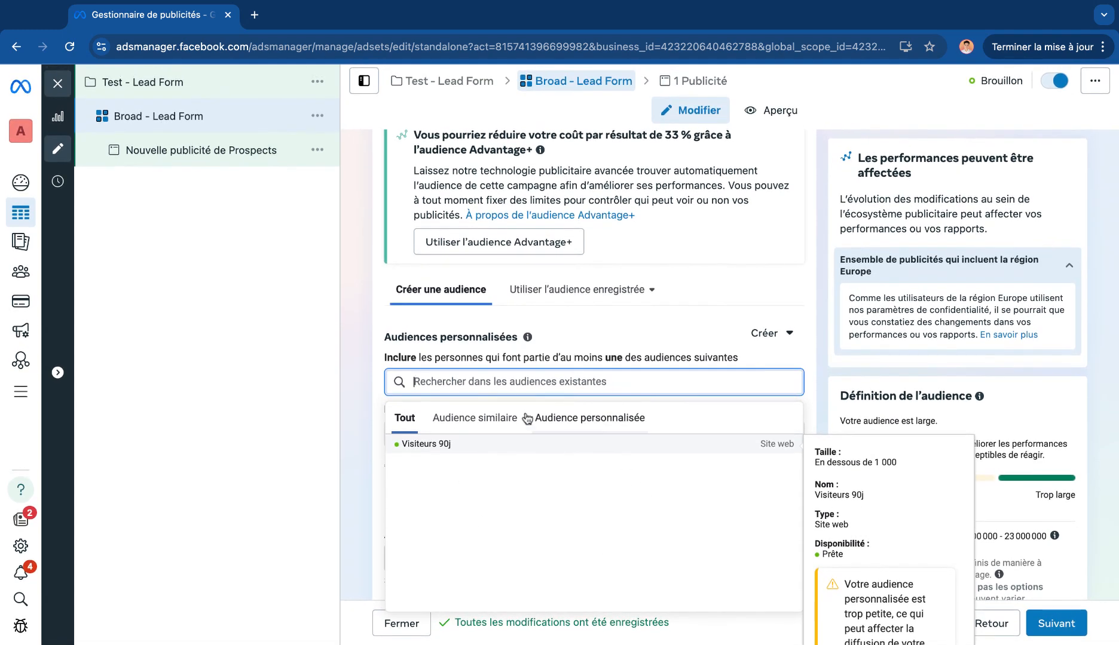
click(613, 336)
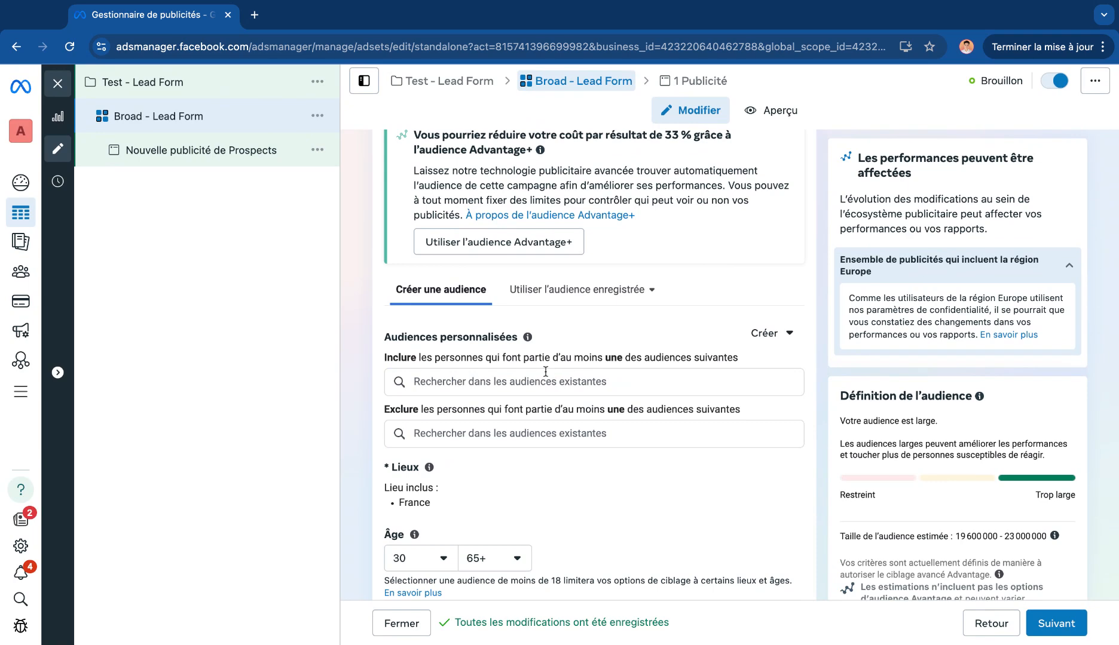
click(496, 435)
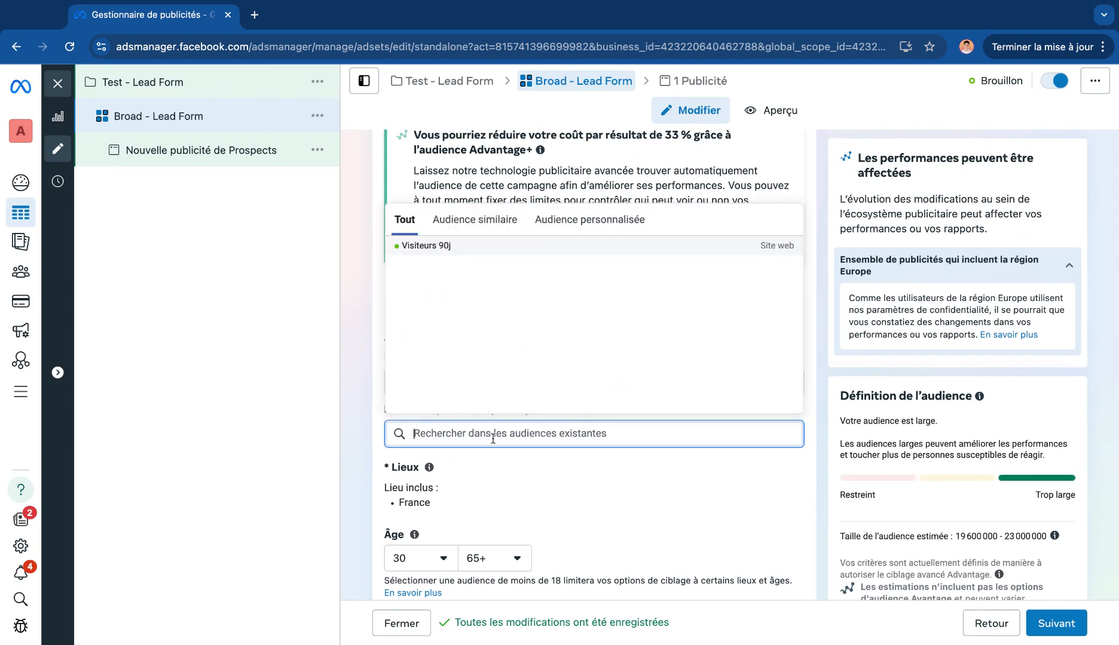
click(451, 246)
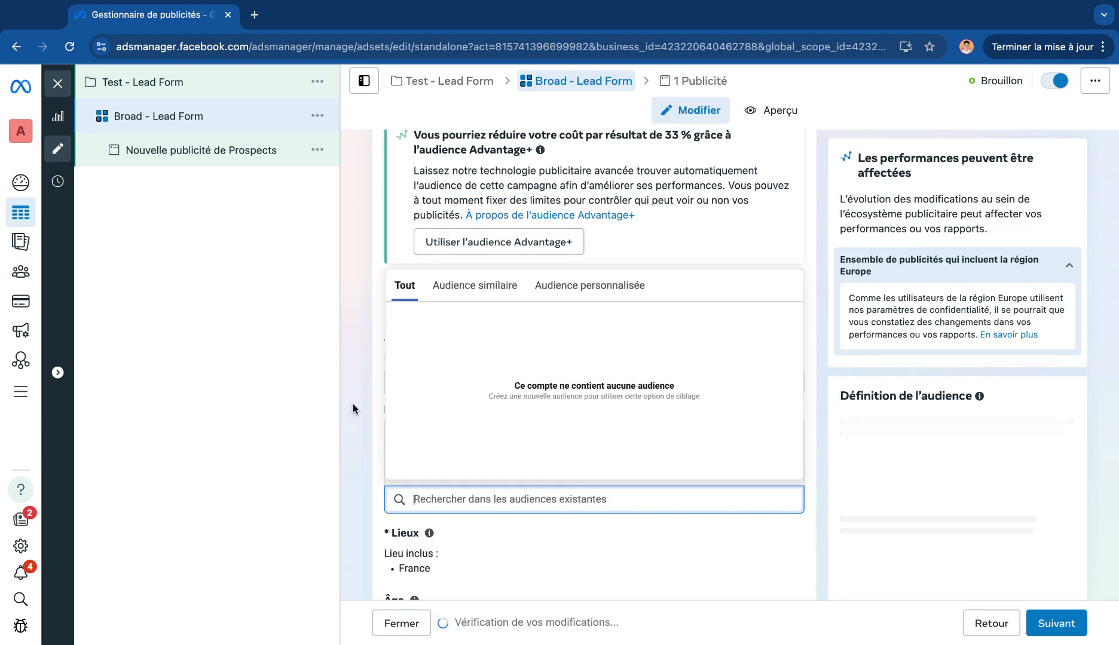
click(347, 425)
scroll(352, 427, down, 2)
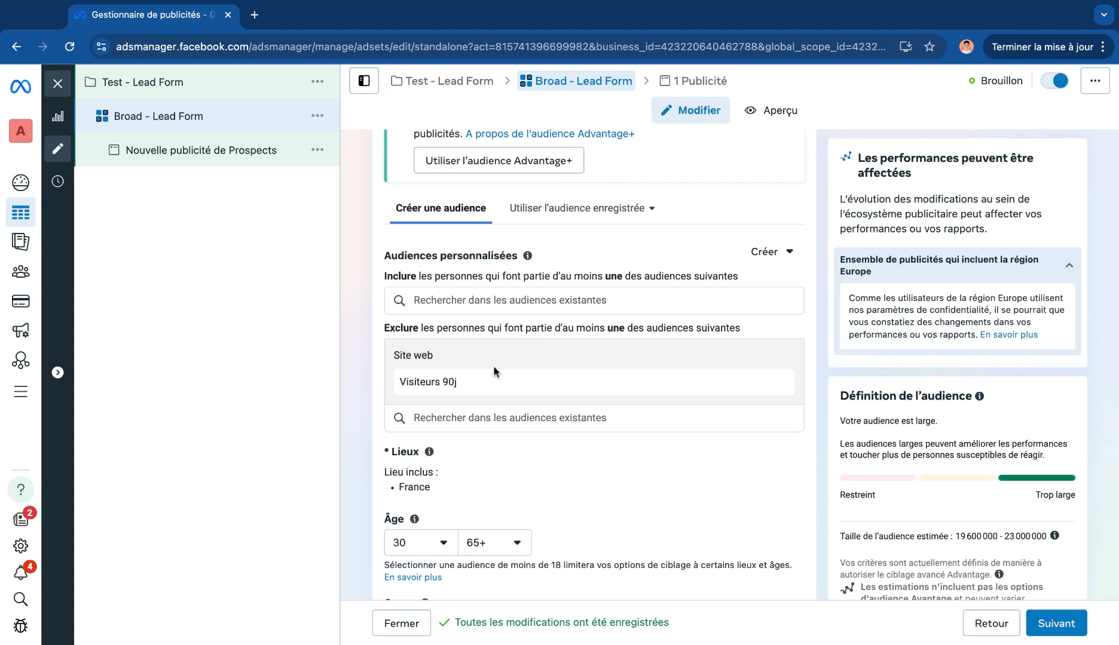
Review the ad set's beneficiary, its placement choices and the expanded brand safety and inventory filter options
scroll(490, 368, down, 2)
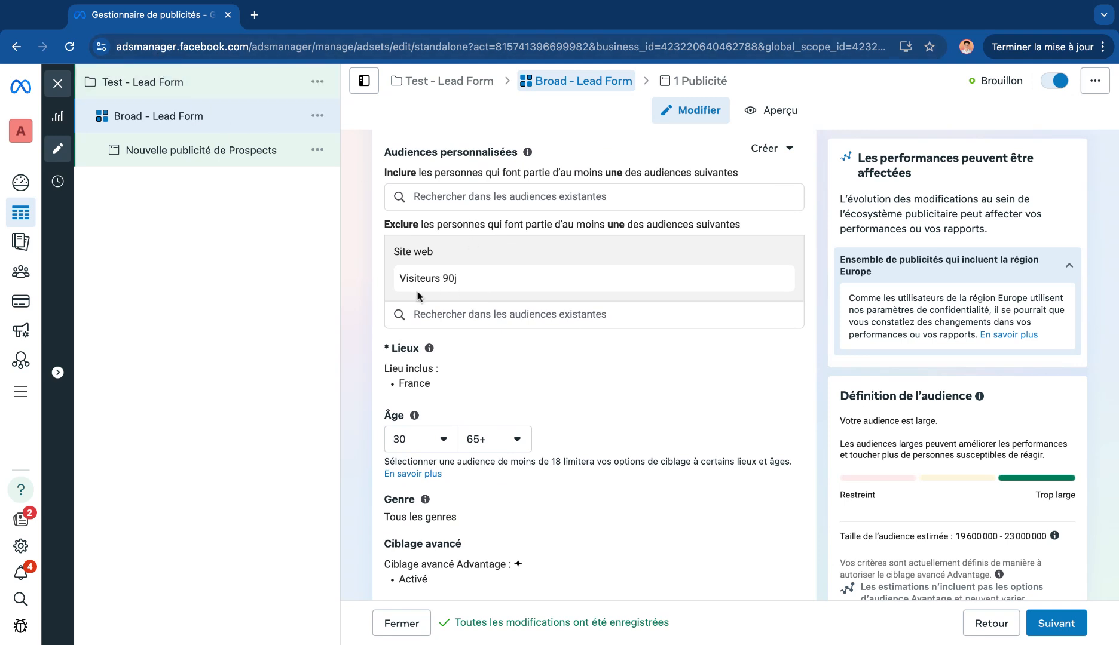
scroll(495, 326, down, 5)
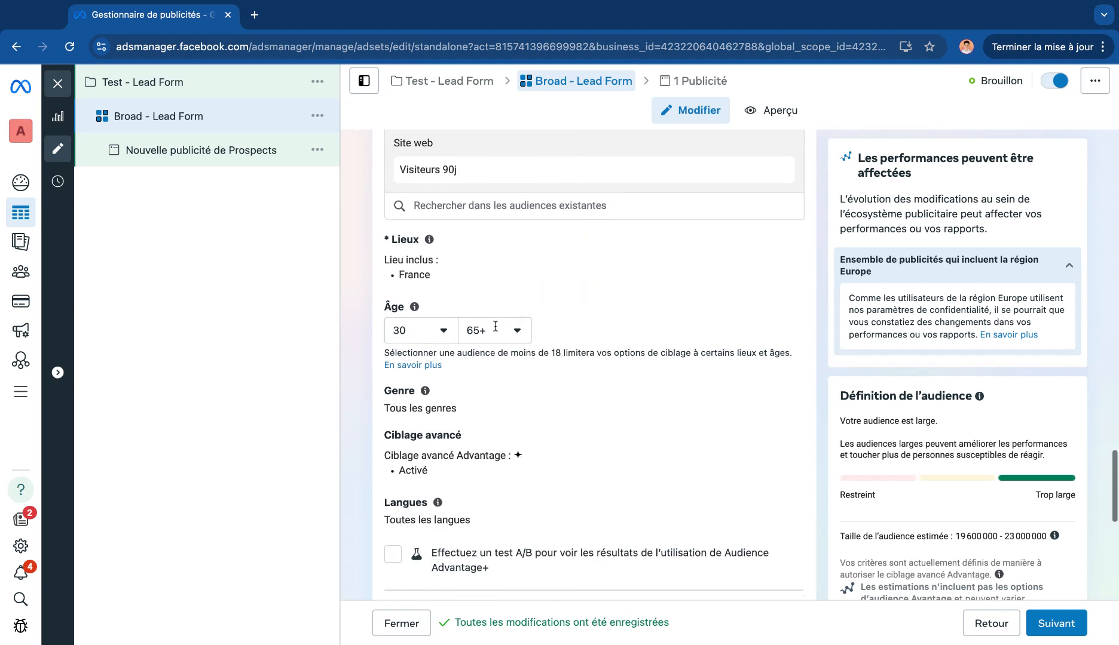
scroll(495, 325, down, 5)
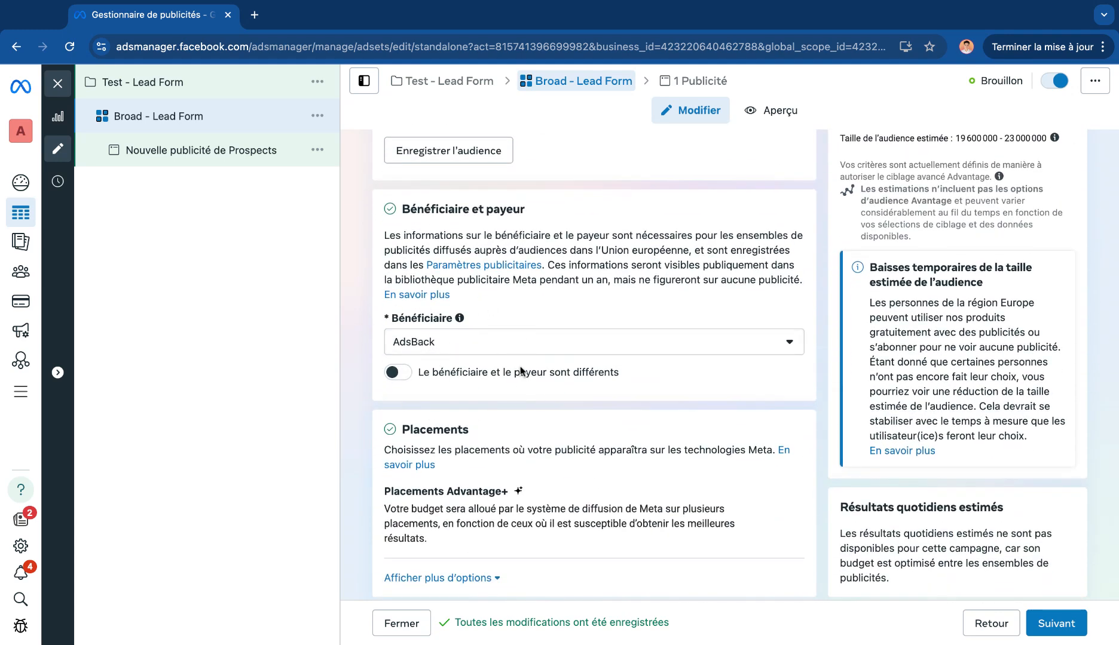
scroll(502, 318, down, 1)
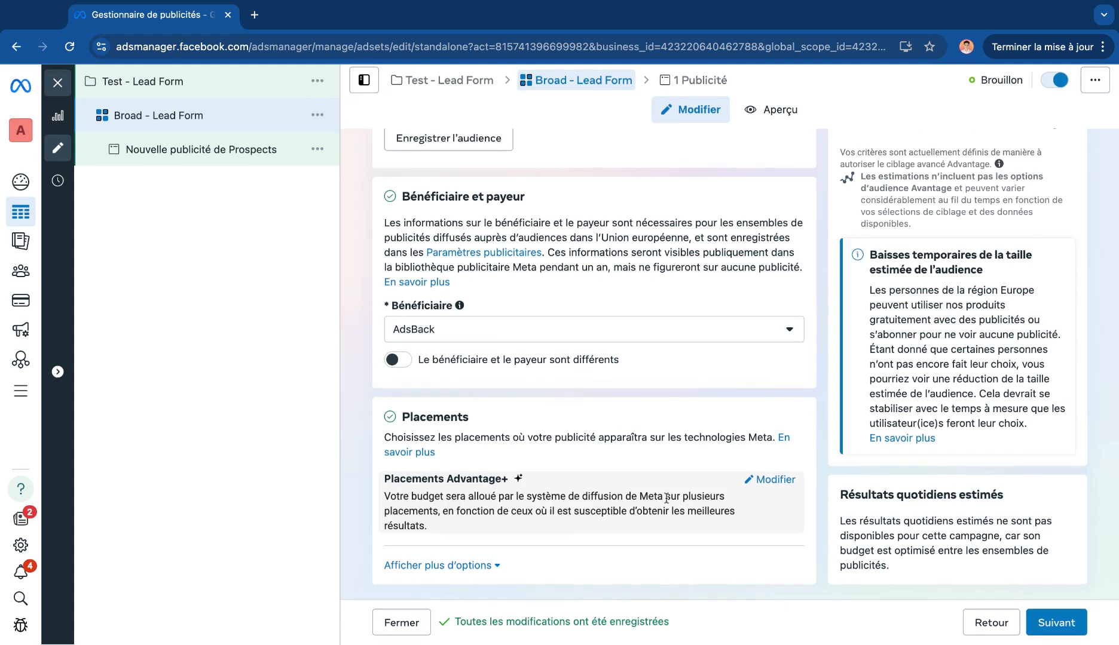
click(771, 480)
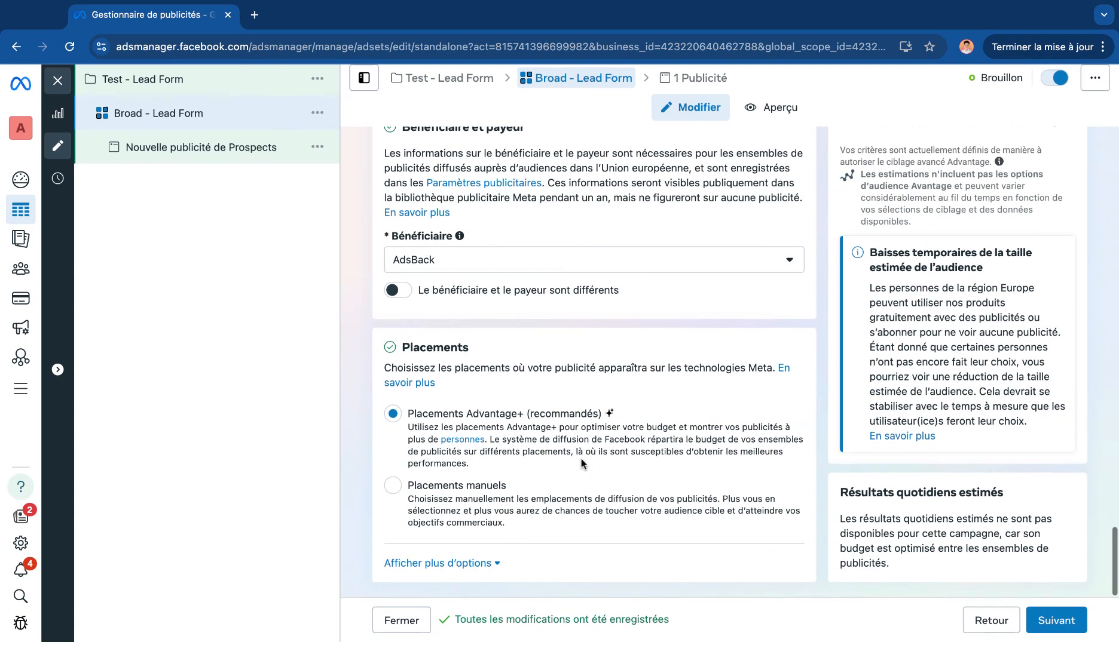
click(475, 565)
scroll(532, 527, down, 4)
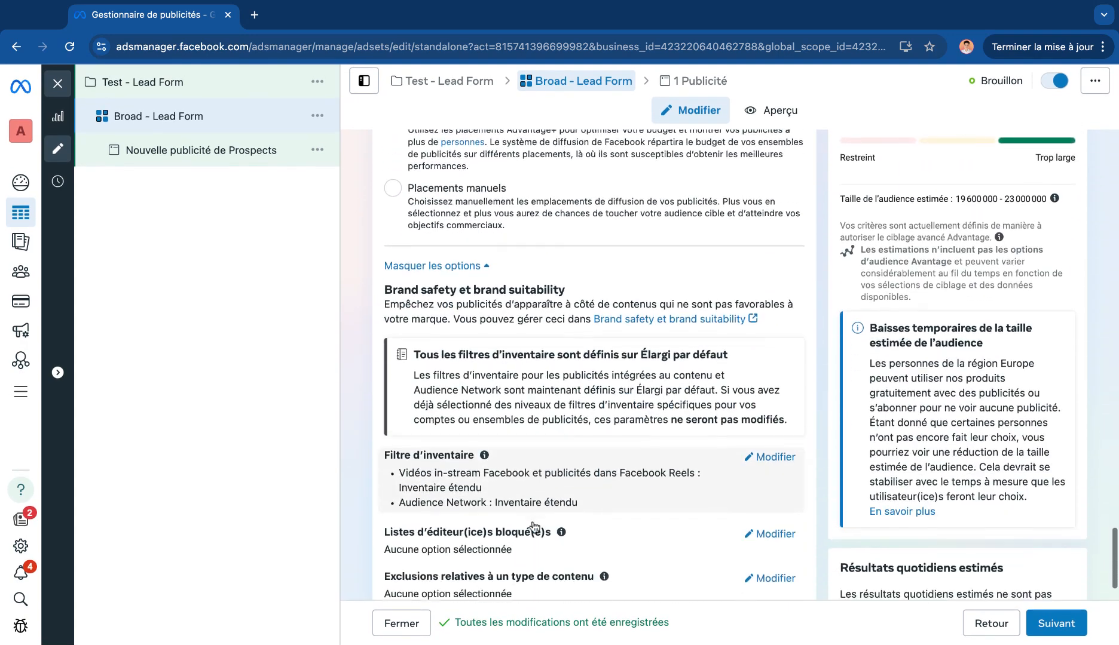
scroll(534, 527, up, 2)
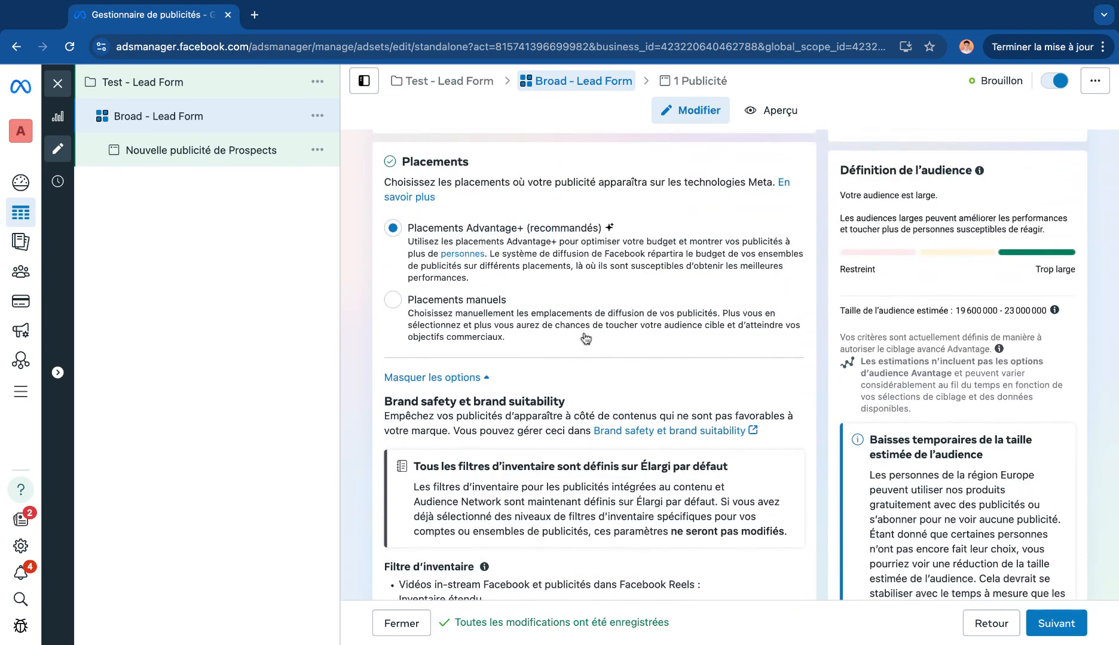
scroll(541, 343, down, 3)
scroll(541, 343, up, 4)
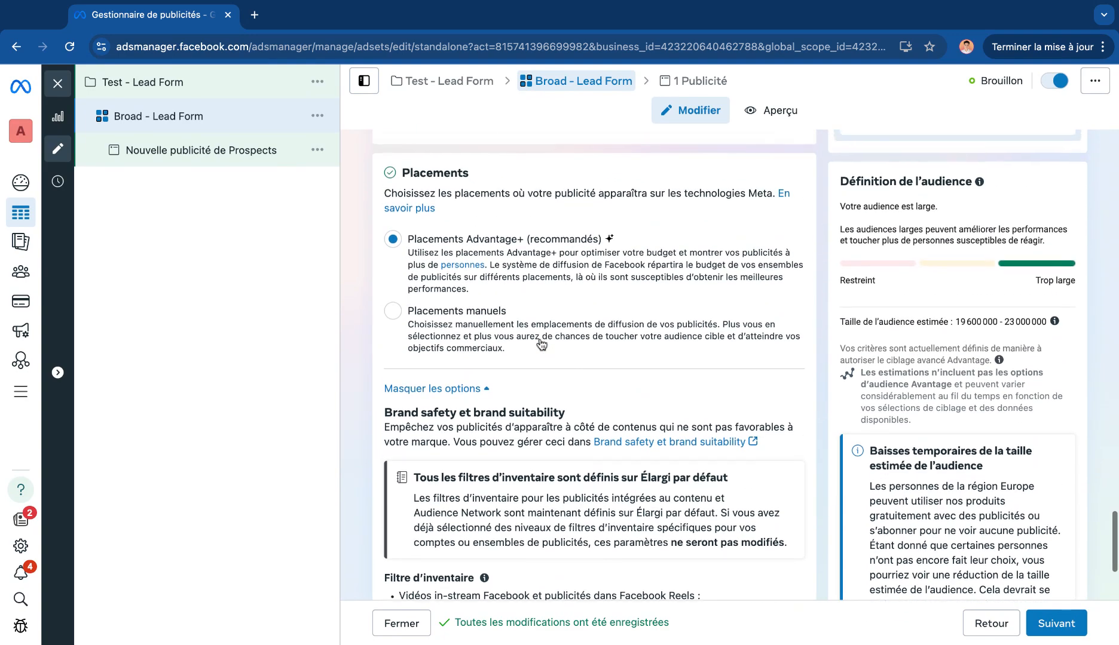
Switch the ad set to manual placements and review the available platforms and placements
click(393, 332)
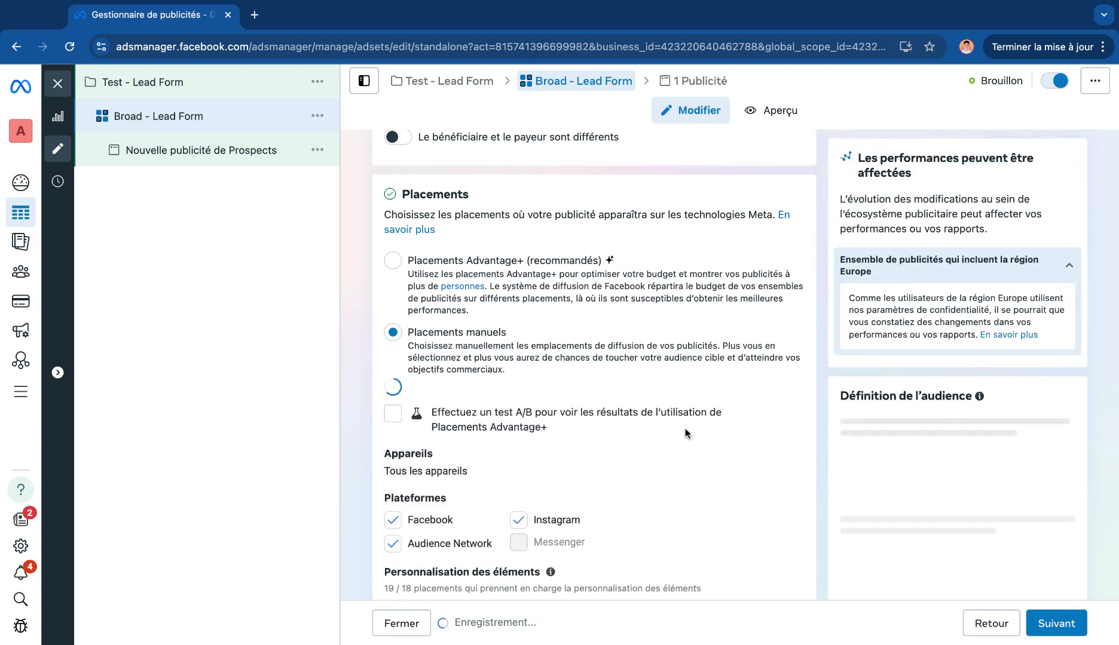
scroll(576, 387, down, 5)
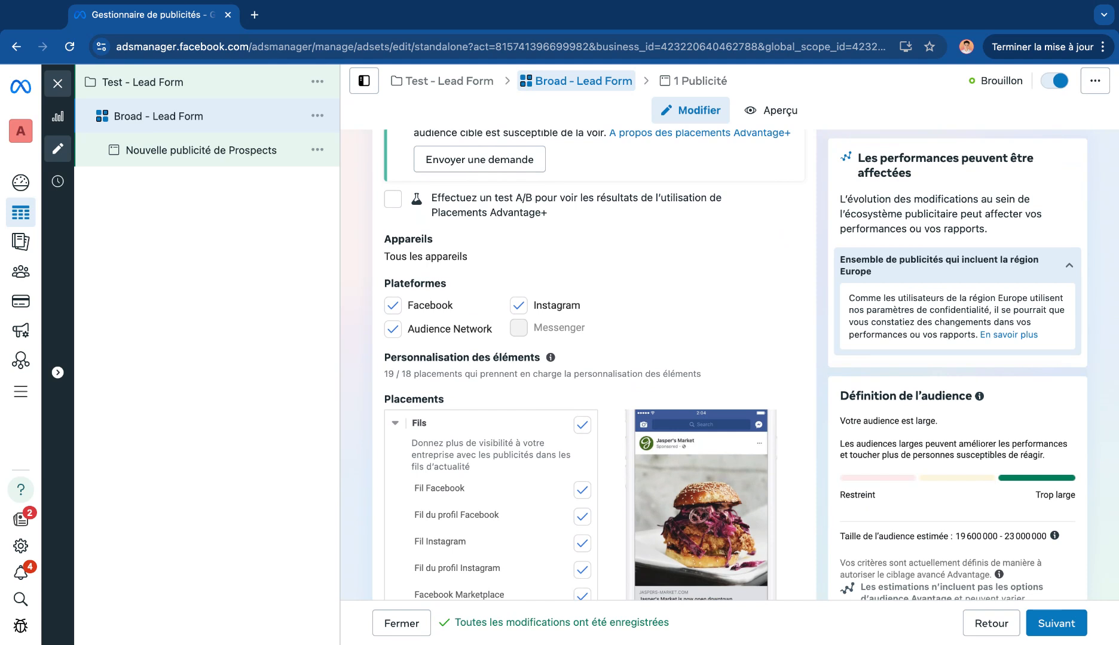
scroll(602, 334, up, 4)
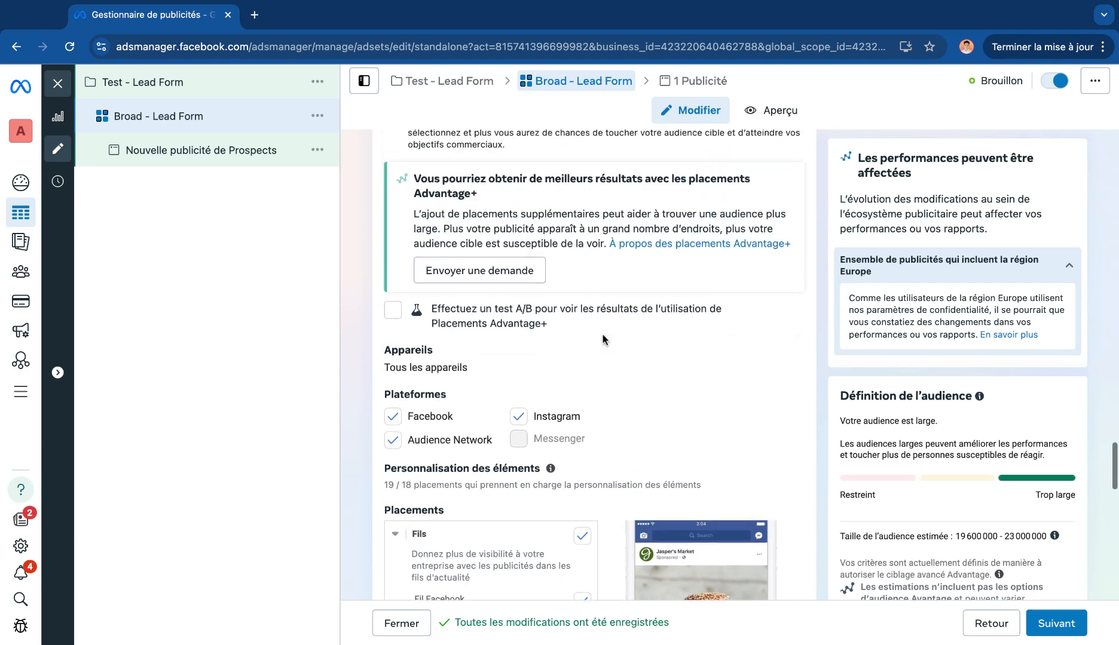
scroll(603, 334, down, 5)
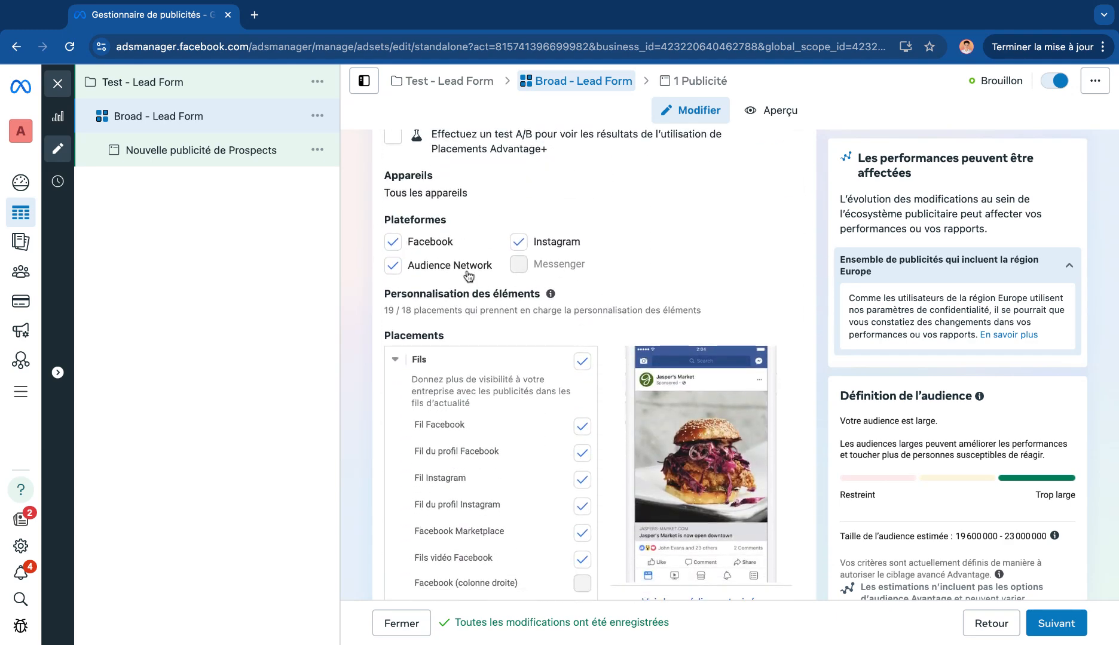
Examine the manual placement list for feeds, stories and reels, in-stream ads, search results and messages
scroll(549, 341, down, 3)
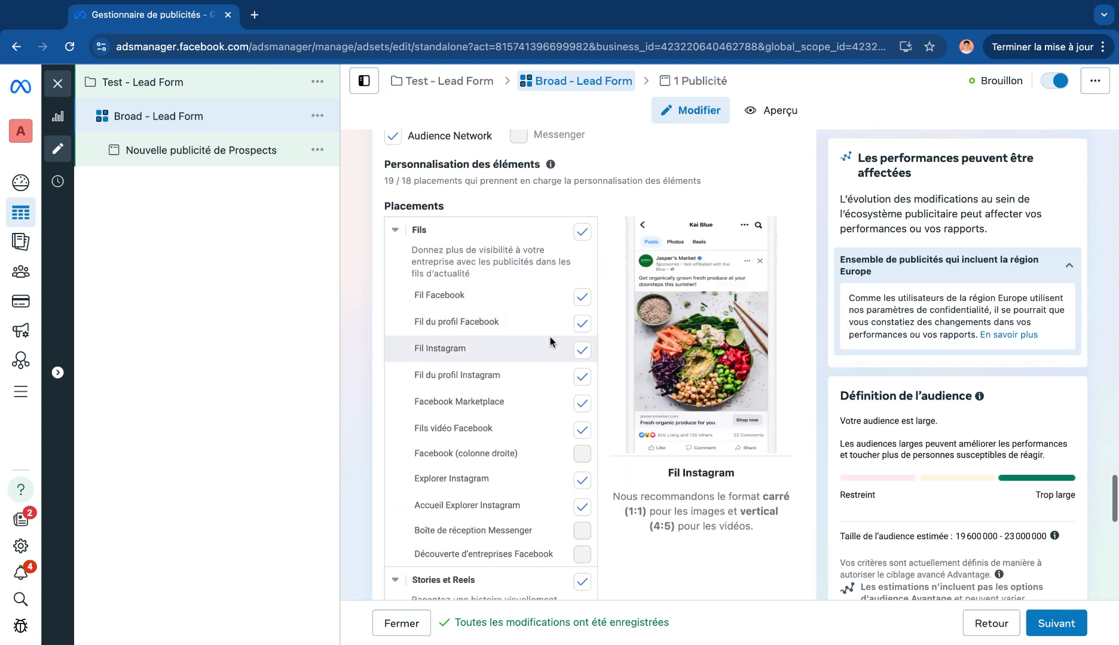
scroll(471, 231, up, 3)
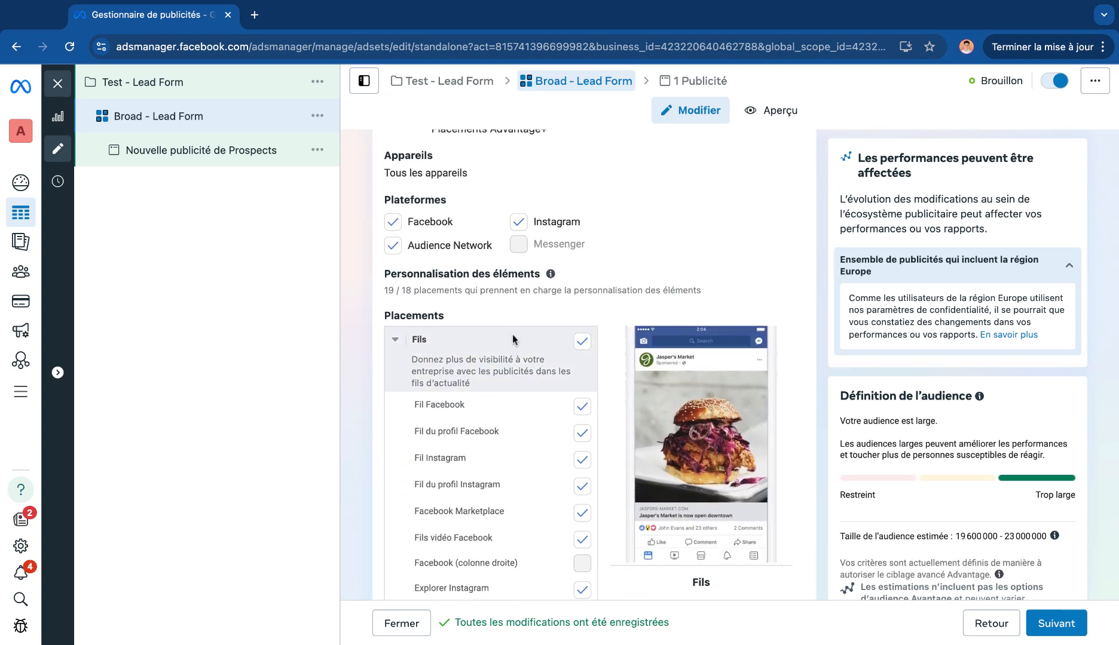
scroll(512, 334, down, 2)
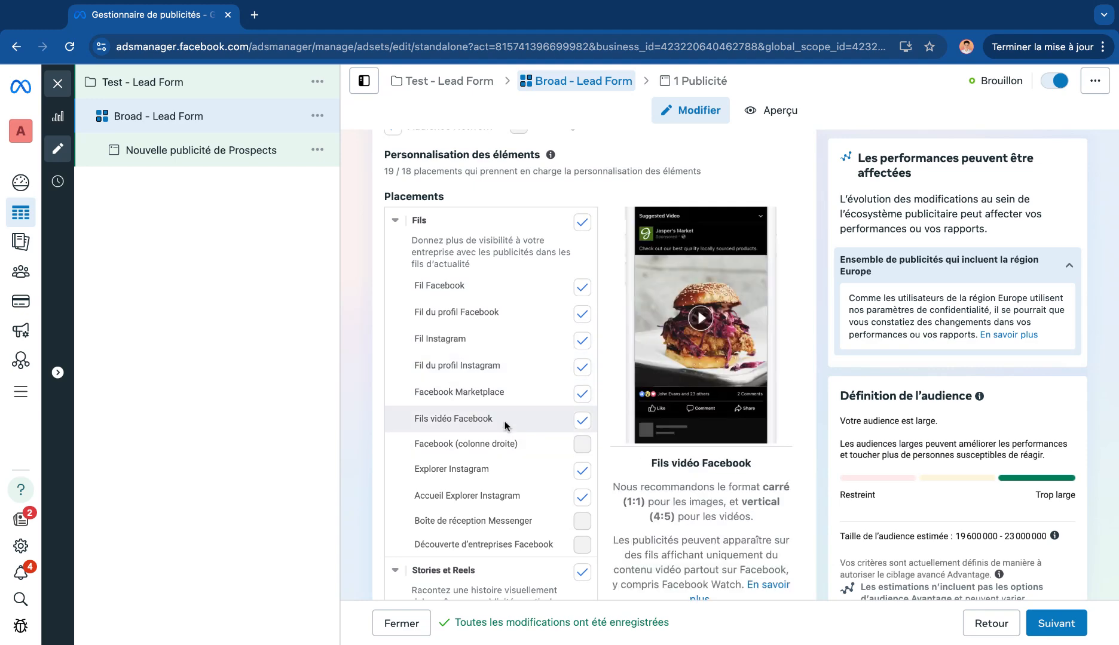
scroll(521, 495, down, 5)
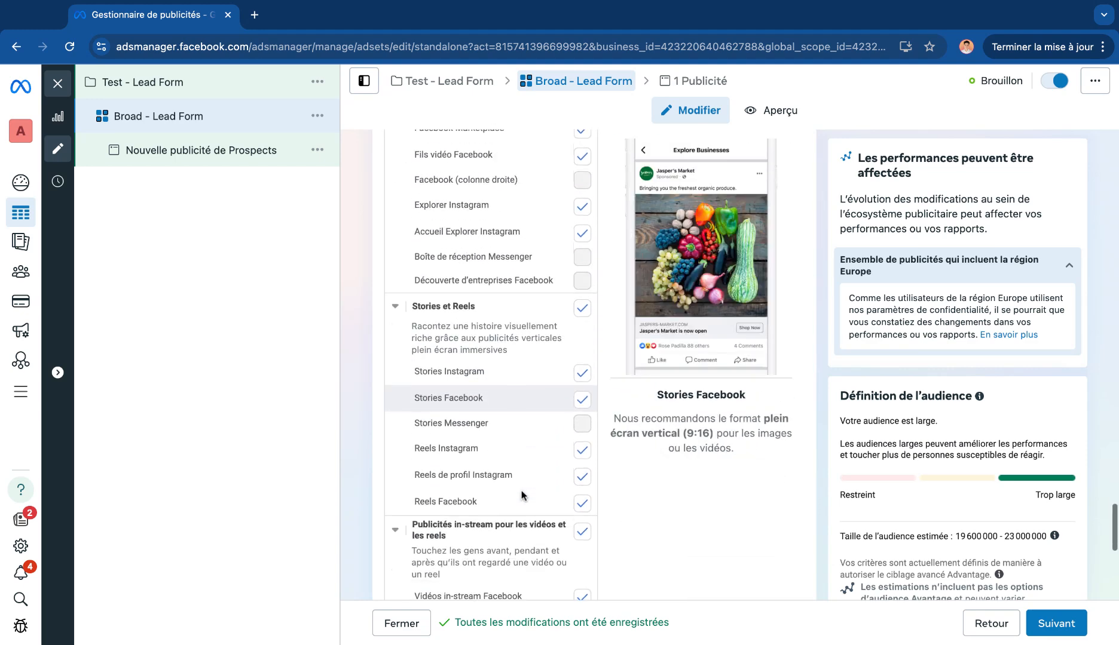
scroll(514, 454, down, 1)
scroll(502, 402, down, 4)
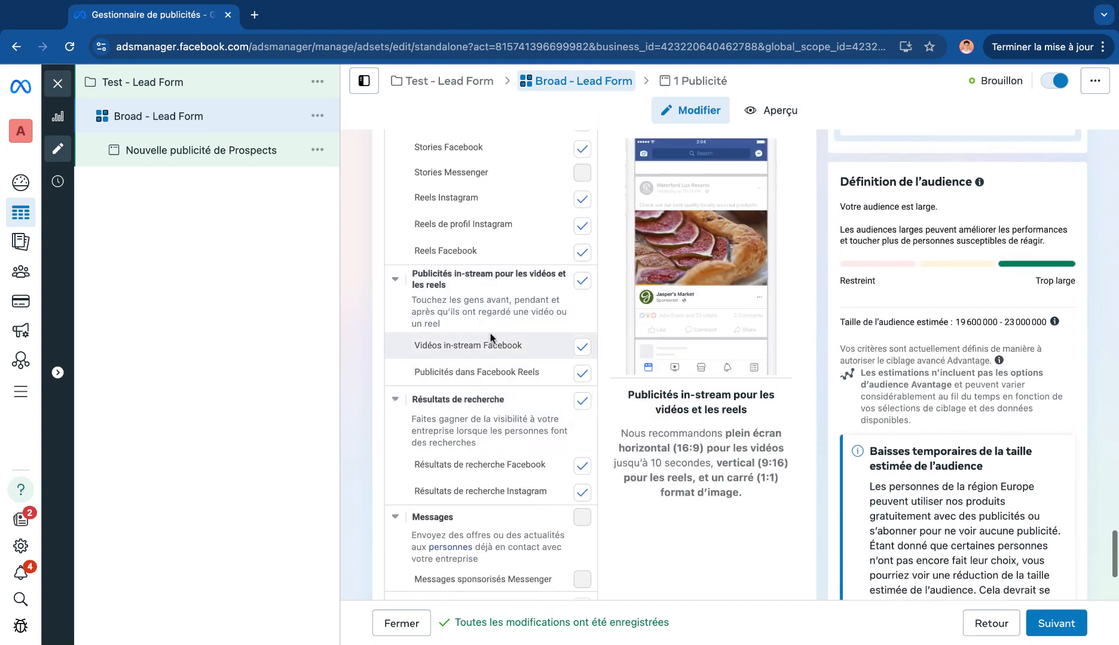
scroll(497, 508, down, 4)
scroll(496, 507, up, 9)
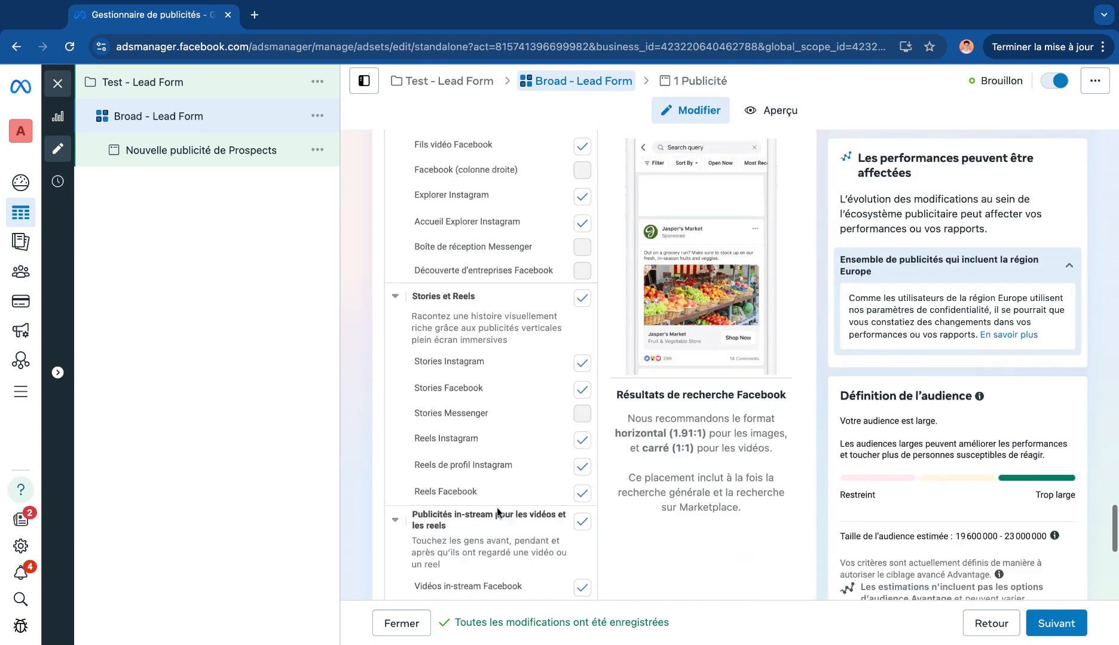
Switch the ad set back to the recommended Advantage+ placements and check the brand safety options below
scroll(497, 507, up, 10)
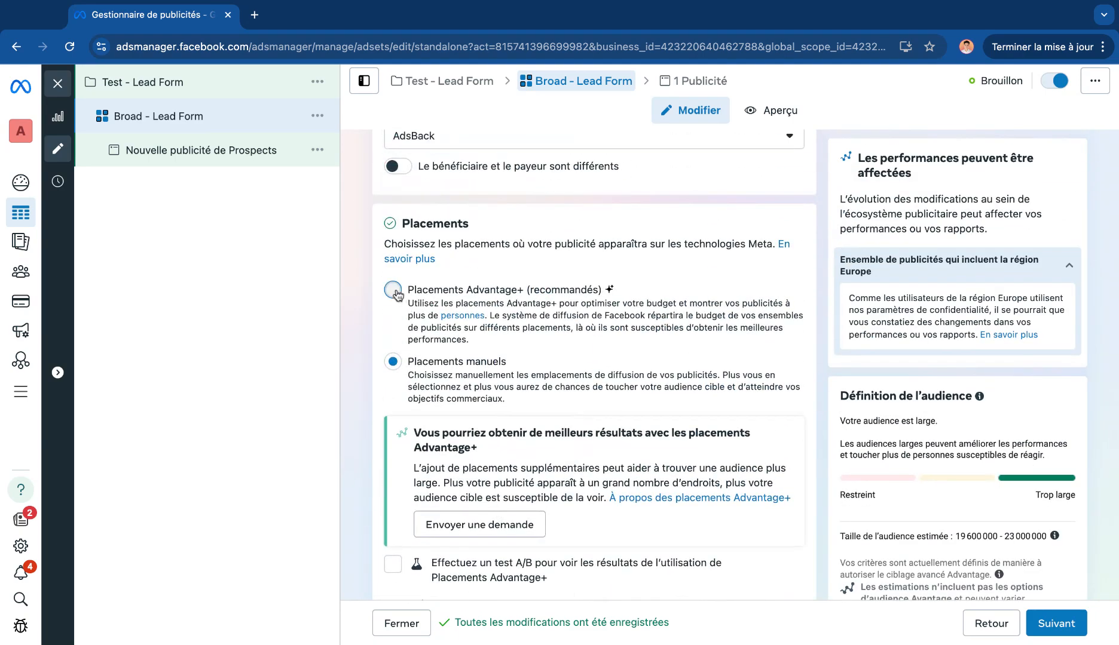
click(393, 291)
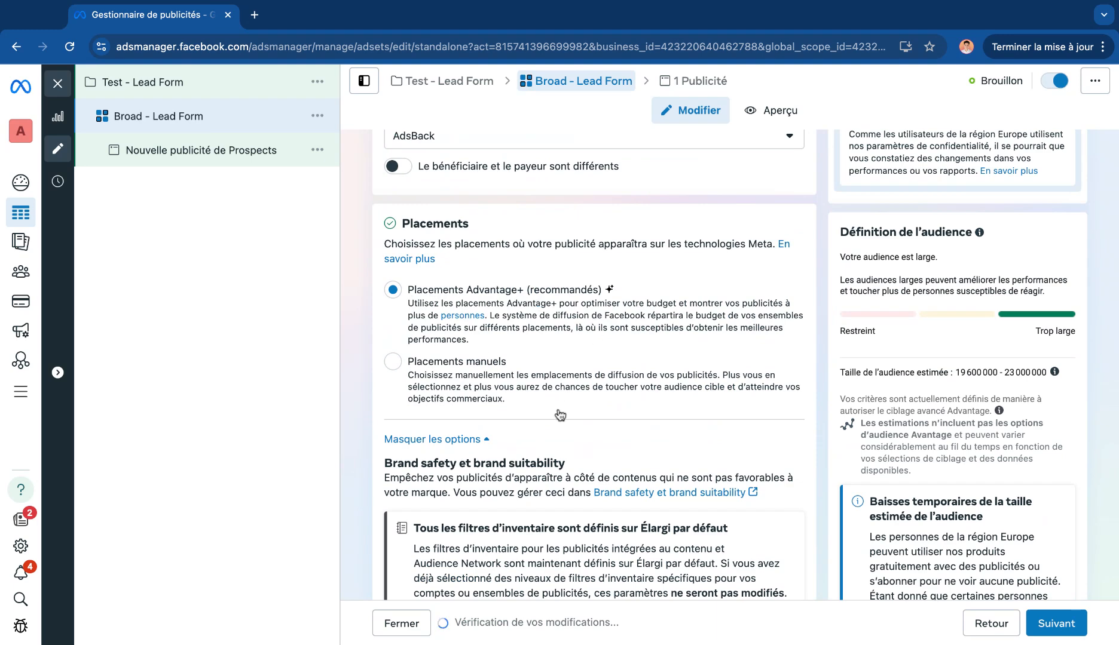
scroll(672, 374, down, 2)
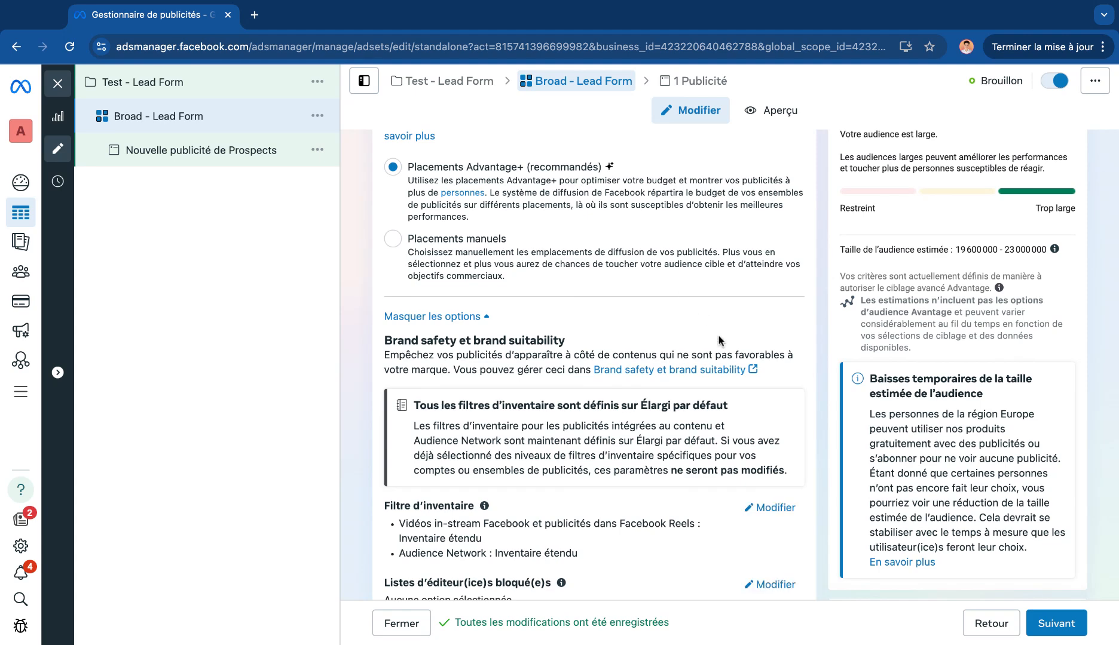
scroll(722, 338, down, 2)
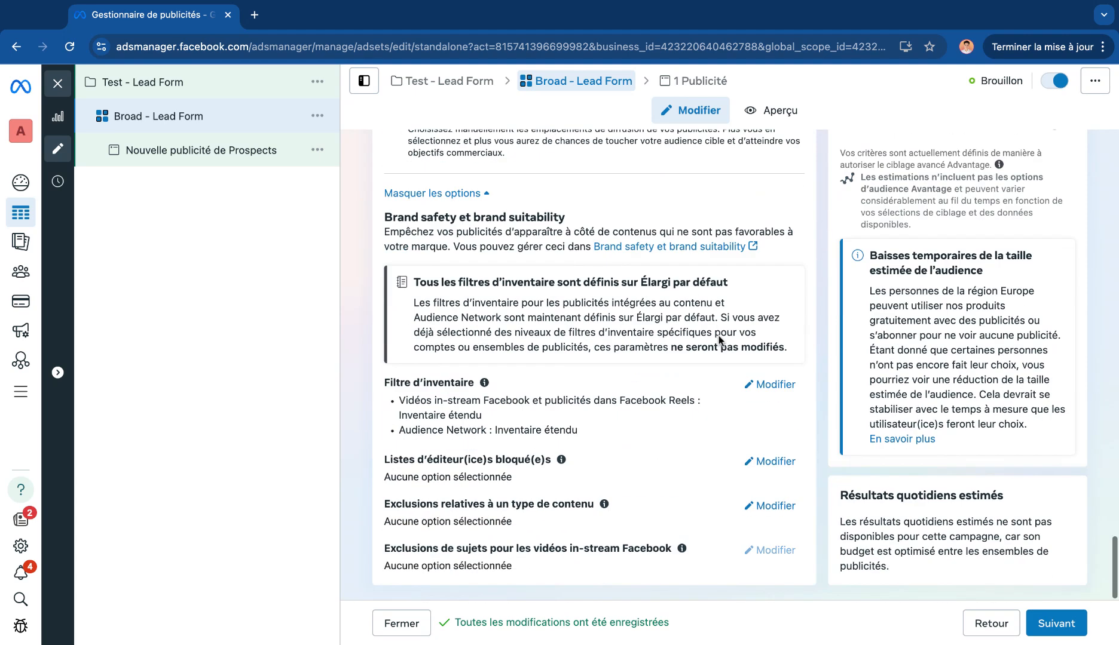
Continue to the ad level and name the ad "Ad 1 - ABCD"
click(1056, 633)
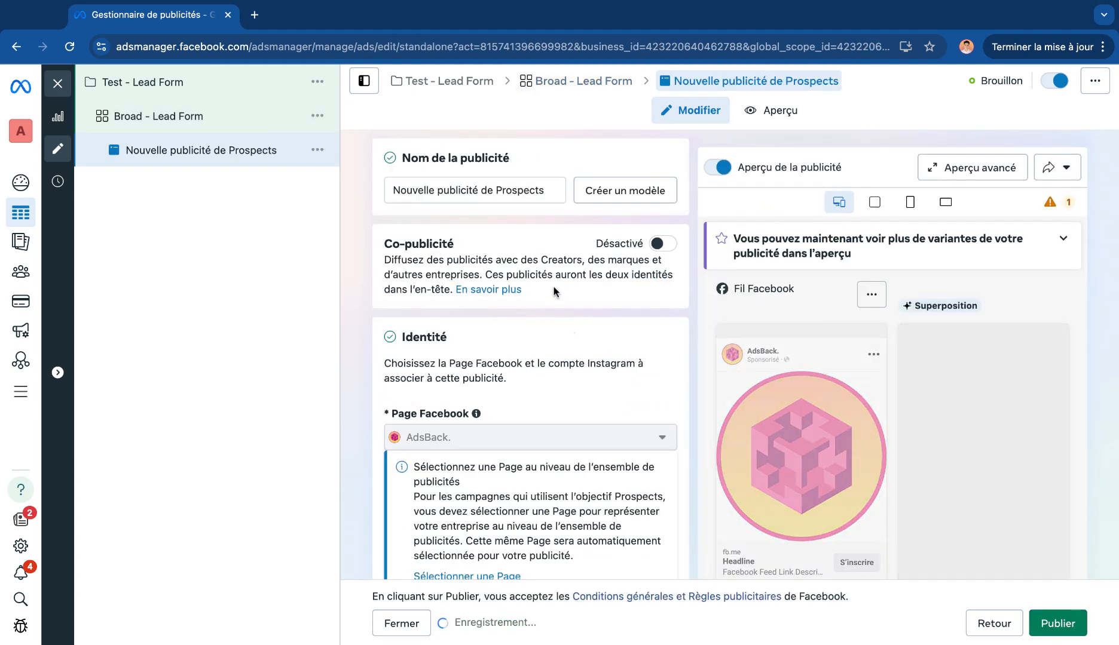
click(471, 193)
key(super+a)
text(Ad)
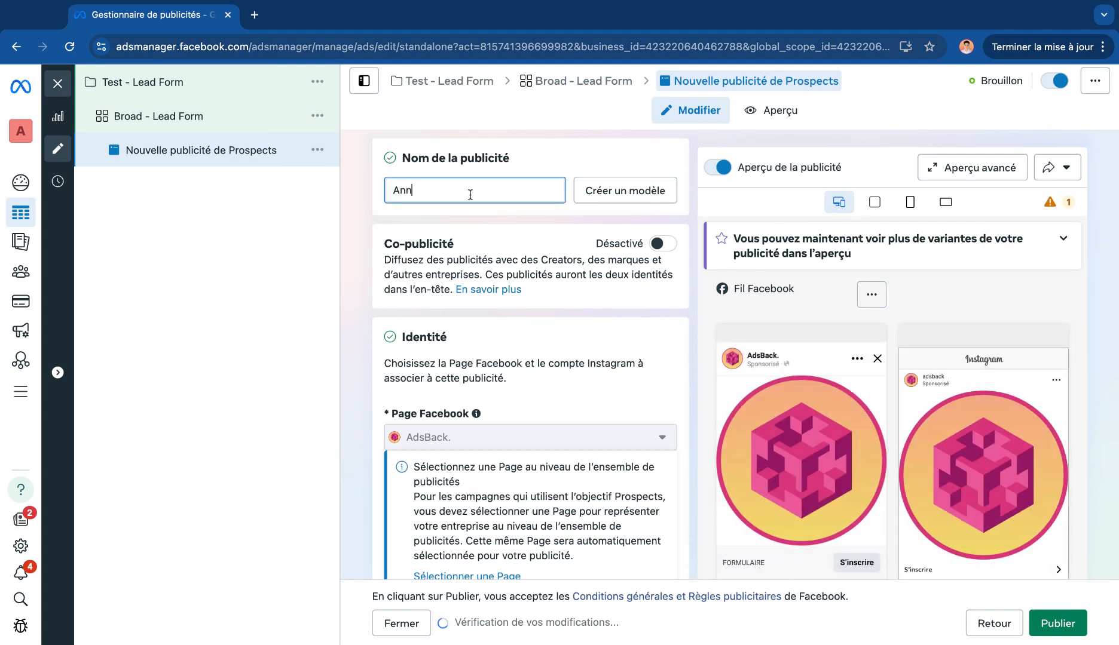
text( 1)
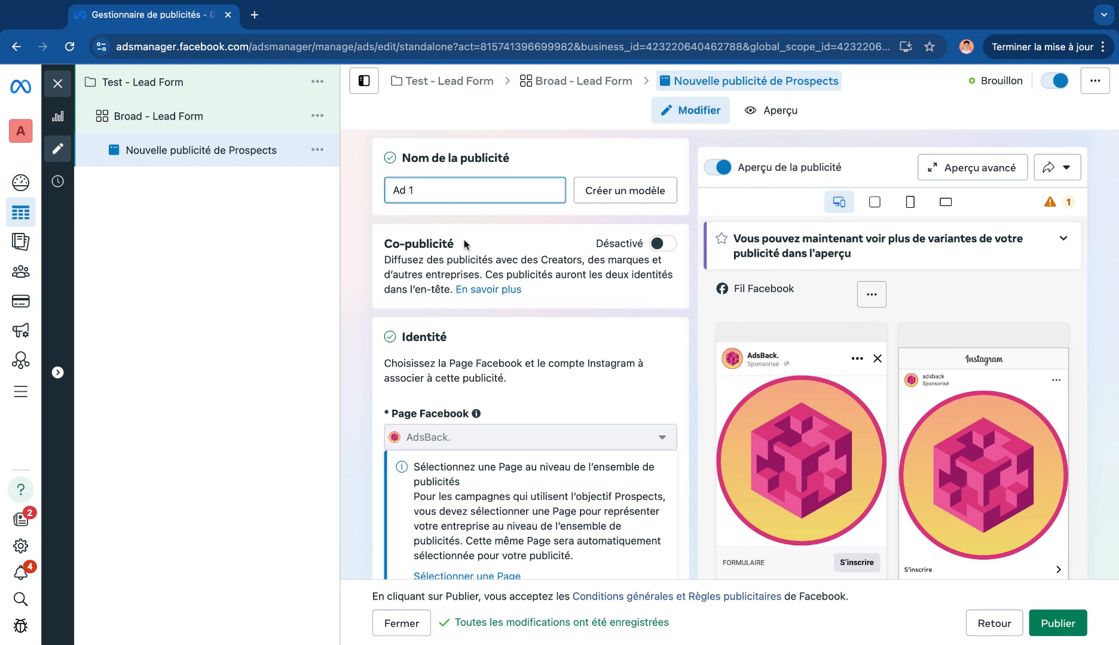
text( - )
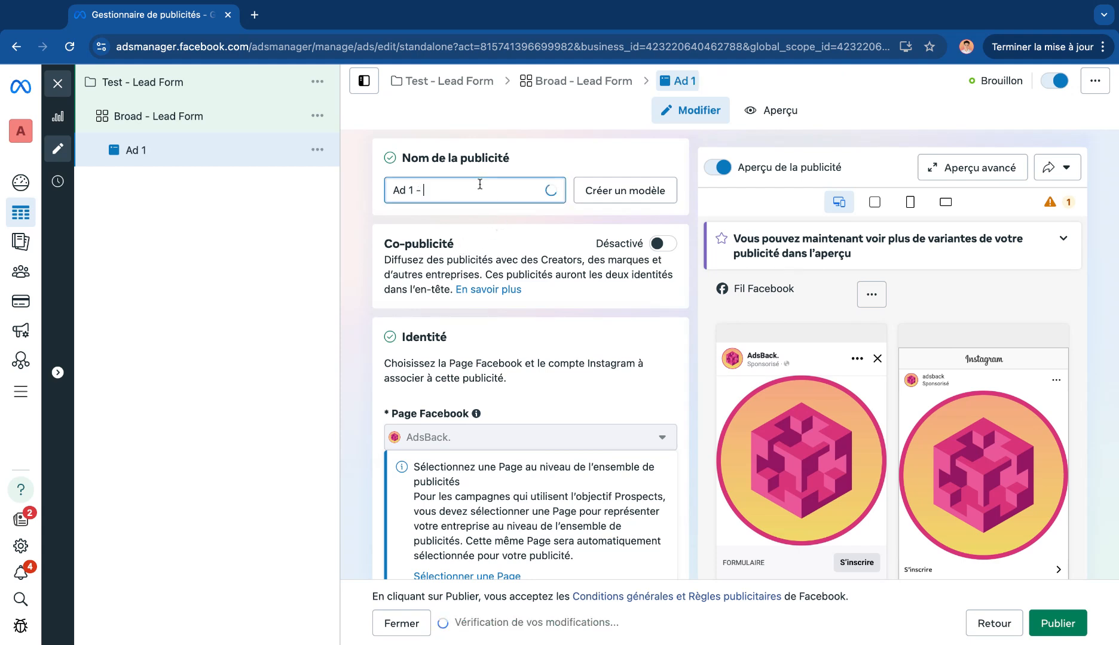
text(ABCD)
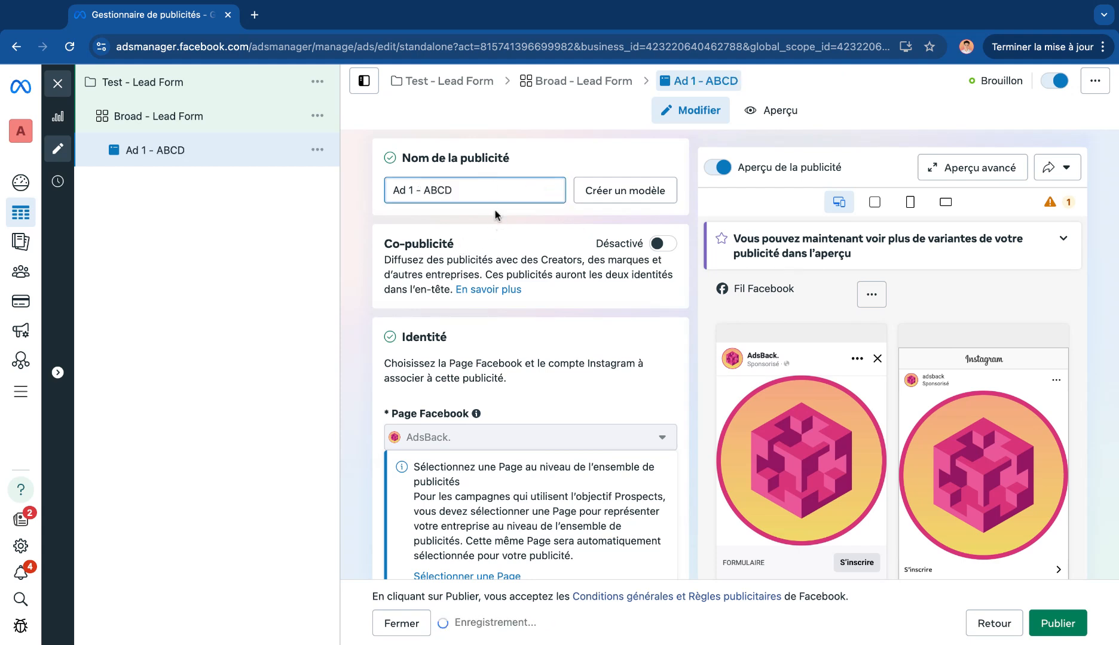
Review the ad's identity, single image/video format, multi-advertiser option and instant form destination settings
scroll(495, 213, down, 3)
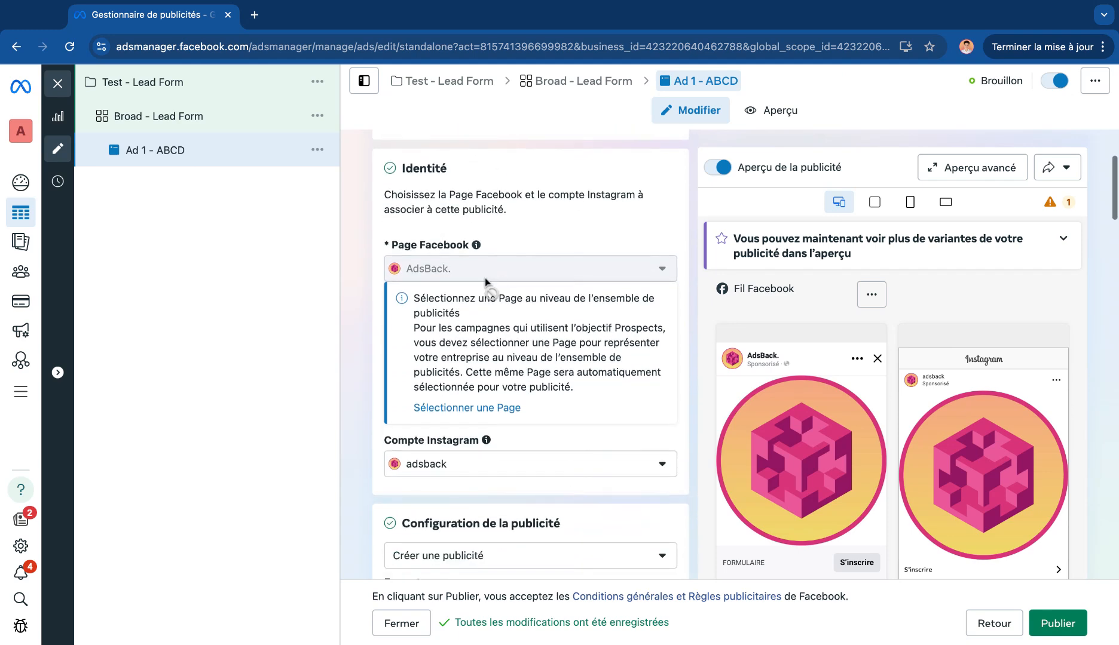
scroll(488, 478, down, 2)
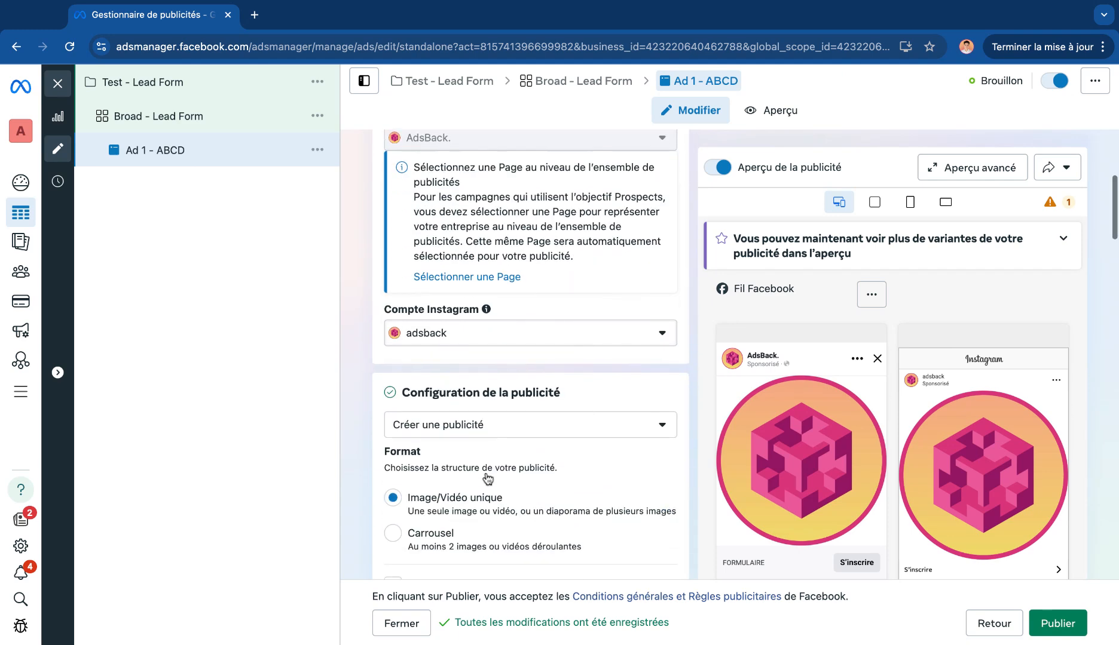
scroll(481, 379, down, 3)
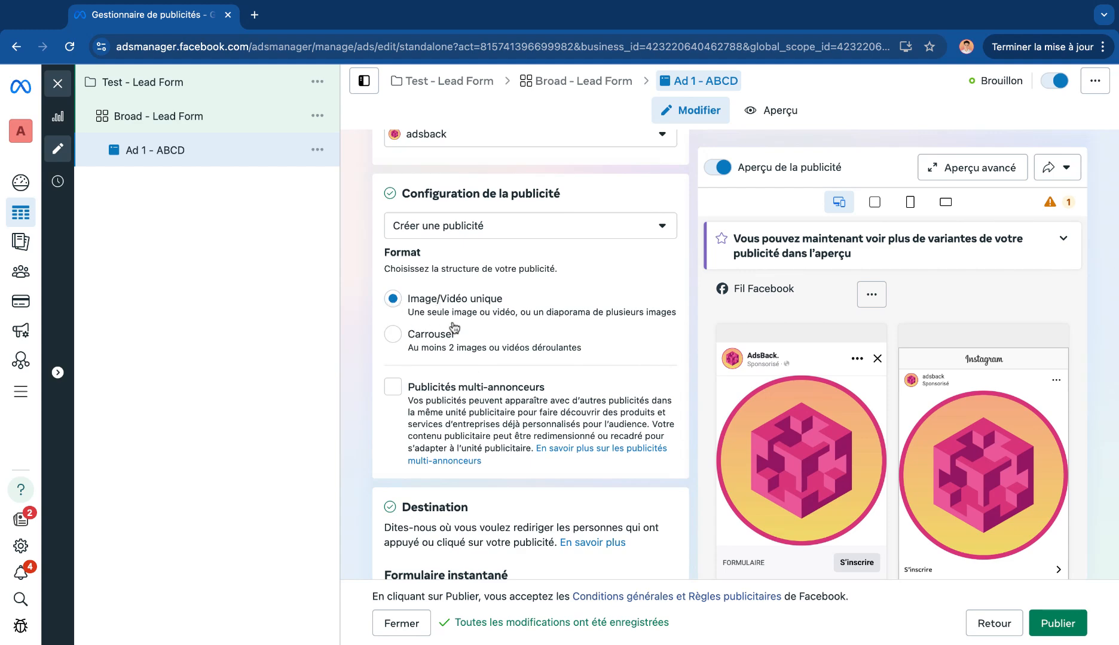
scroll(455, 327, down, 3)
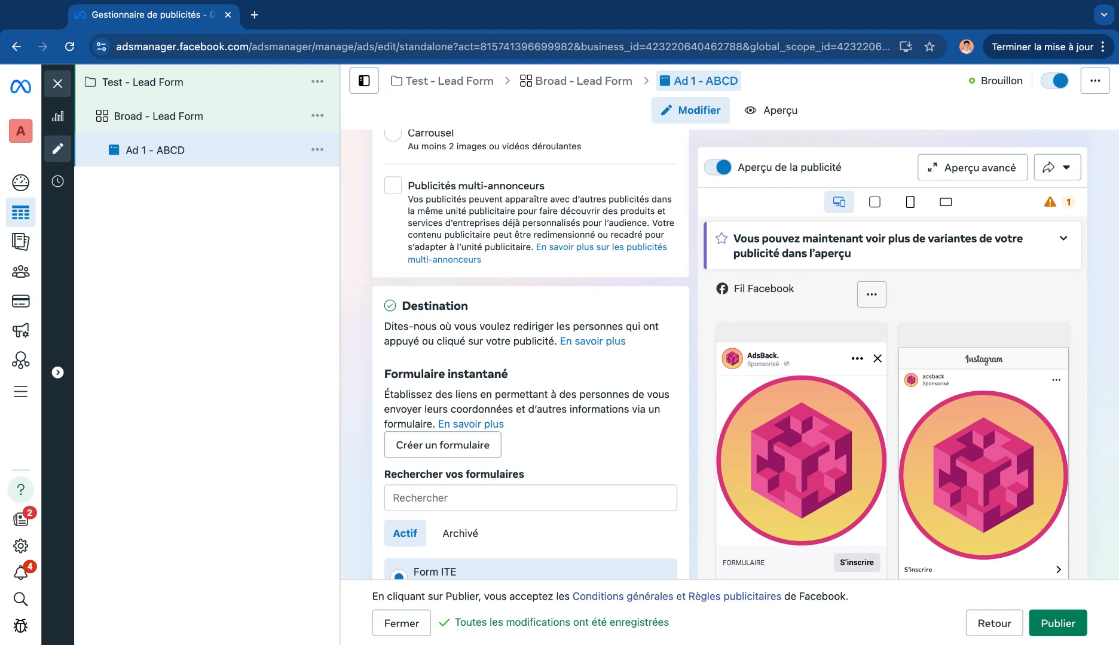
scroll(372, 239, up, 3)
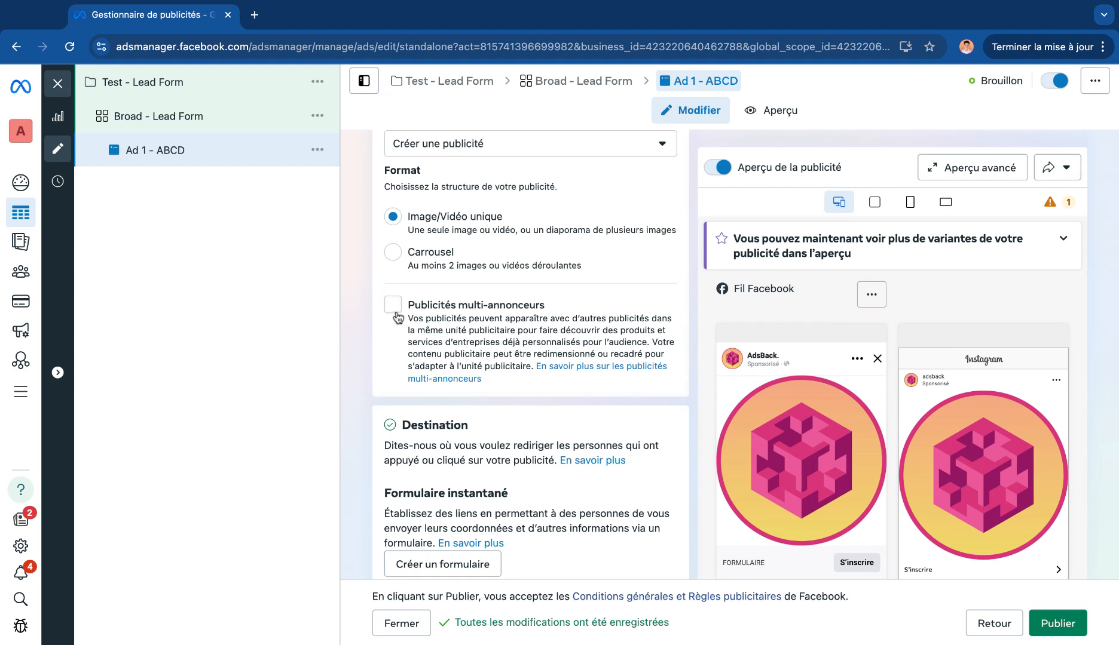
scroll(378, 293, down, 5)
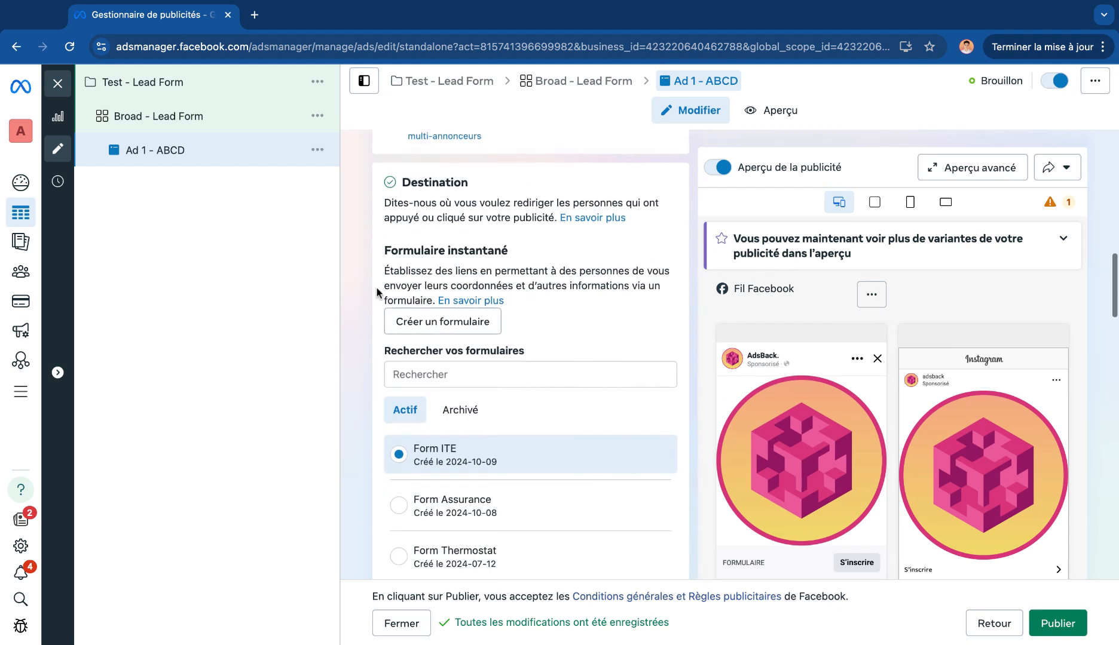
scroll(576, 316, up, 3)
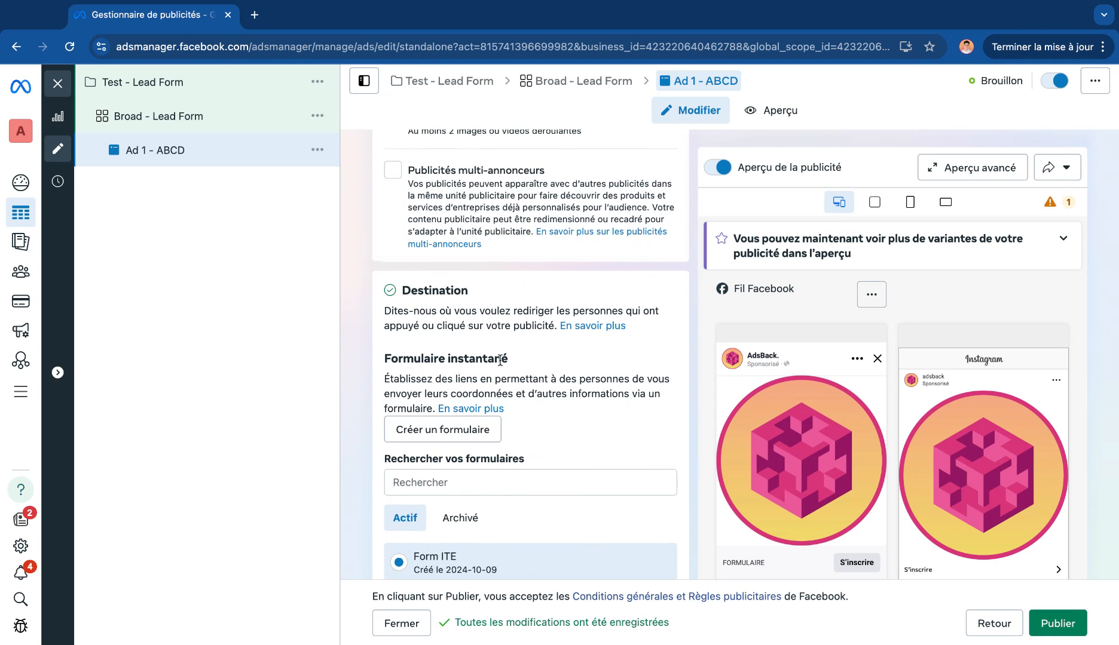
triple_click(500, 361)
click(530, 374)
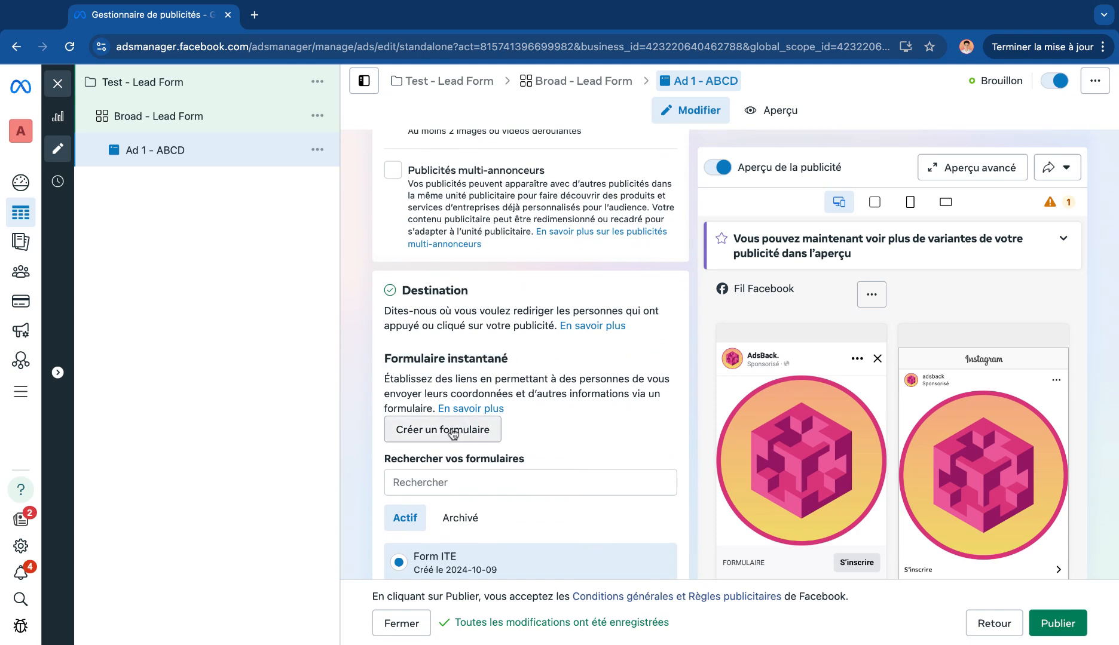
Create a new instant form for the ad and name it "Test - Lead Form - Youtube"
click(428, 441)
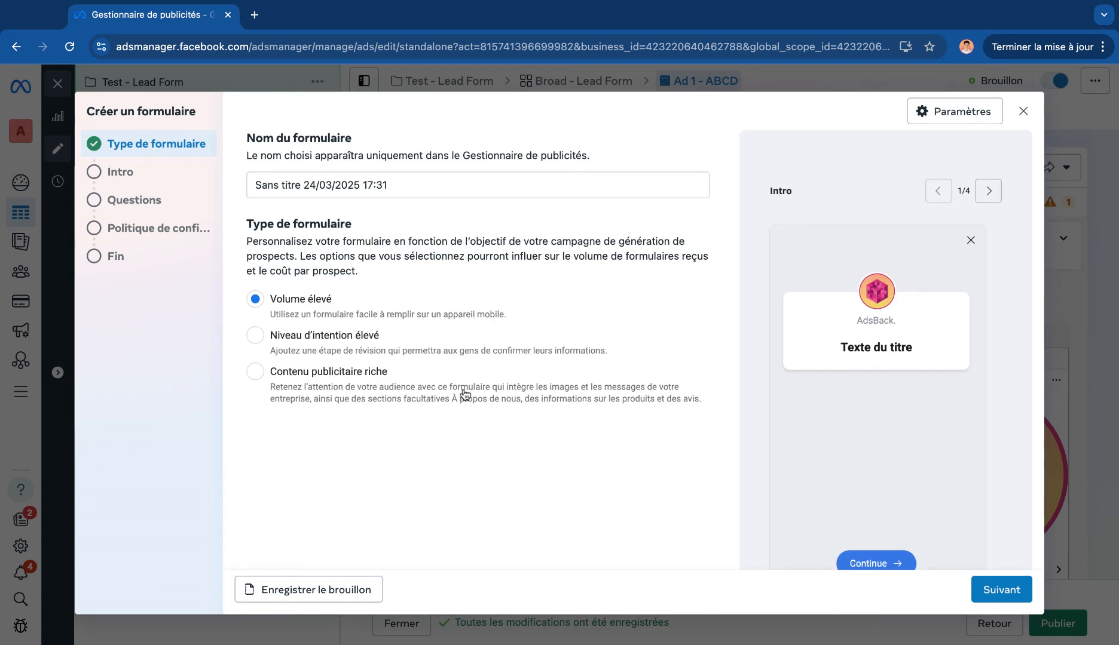
click(368, 185)
key(super+a)
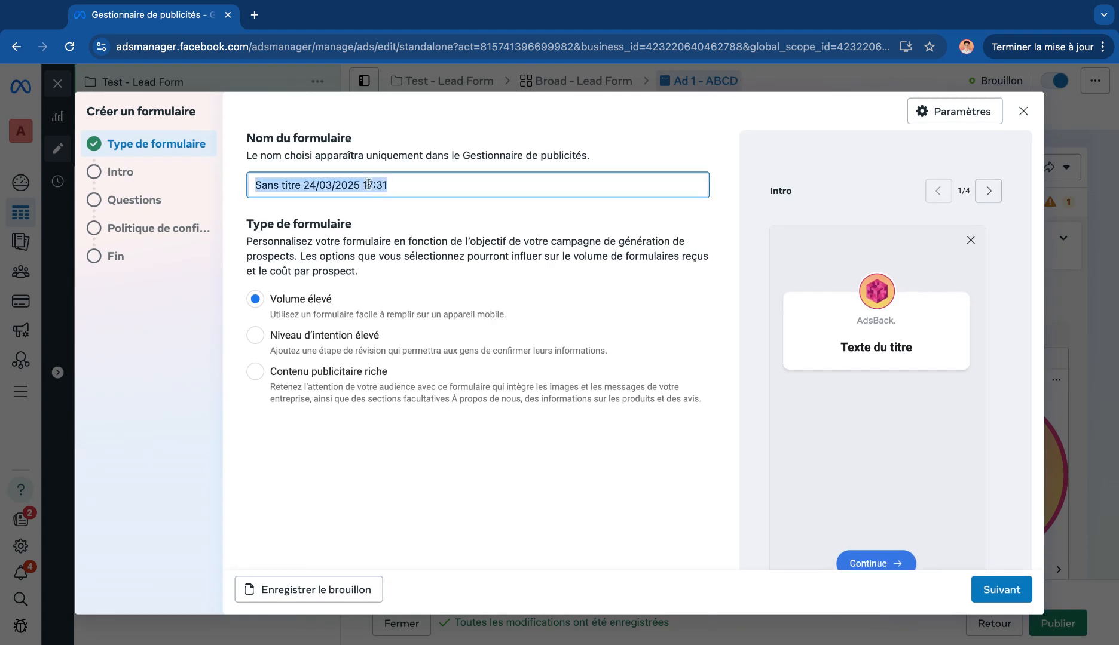
text(Test - Lead Form - Youtube)
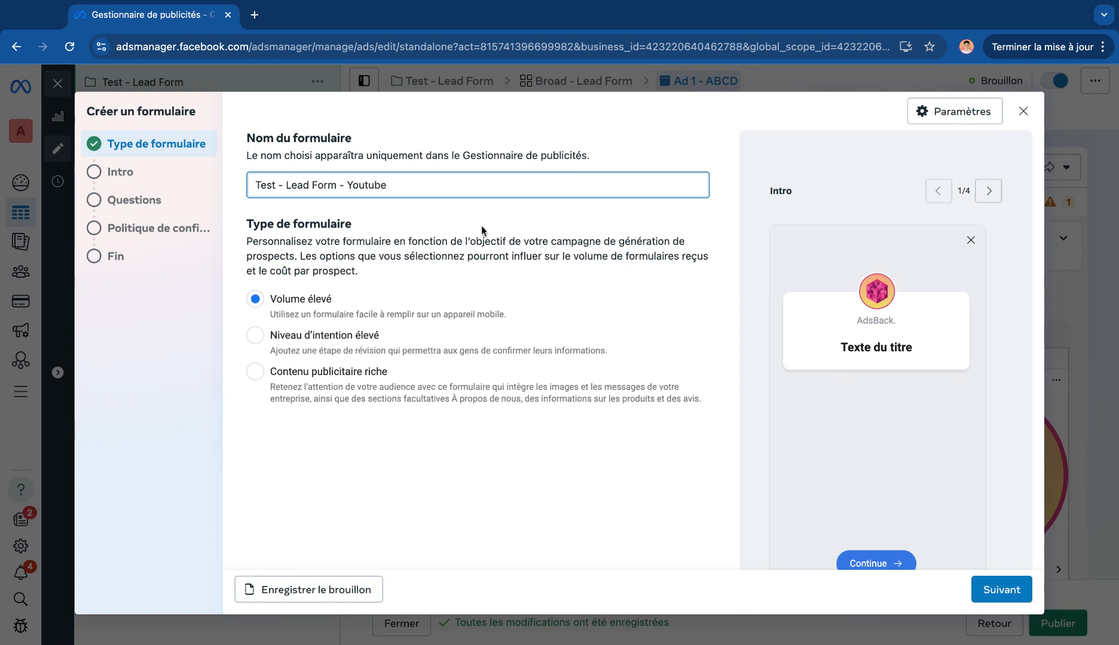
click(483, 230)
Set the form type to higher intent ("Niveau d'intention élevé")
scroll(393, 263, down, 1)
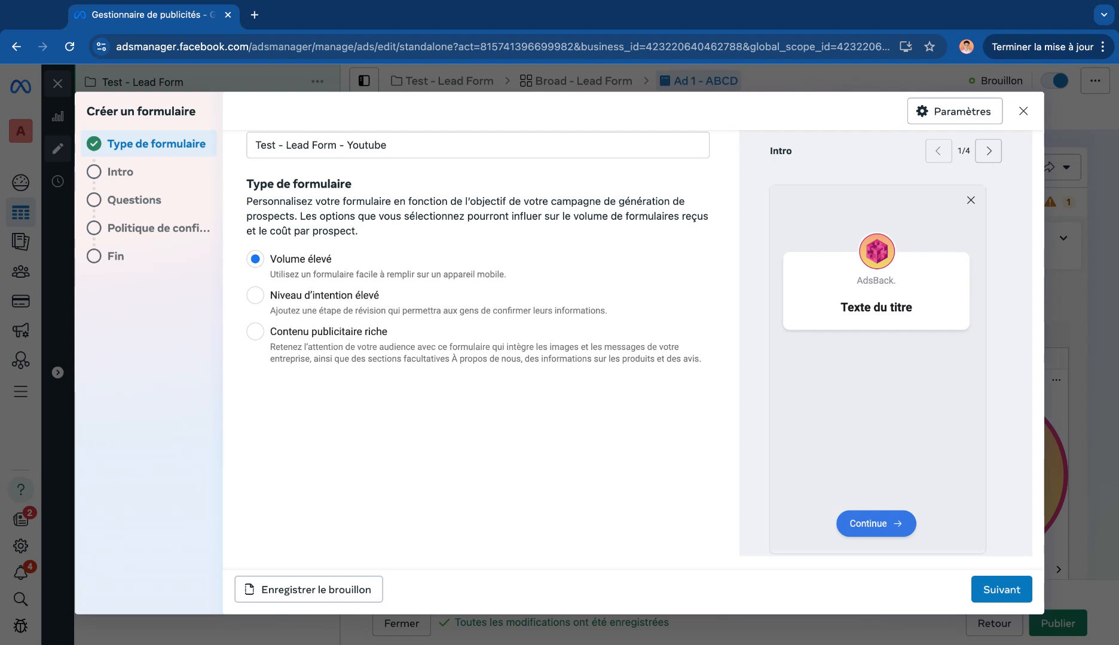
click(298, 307)
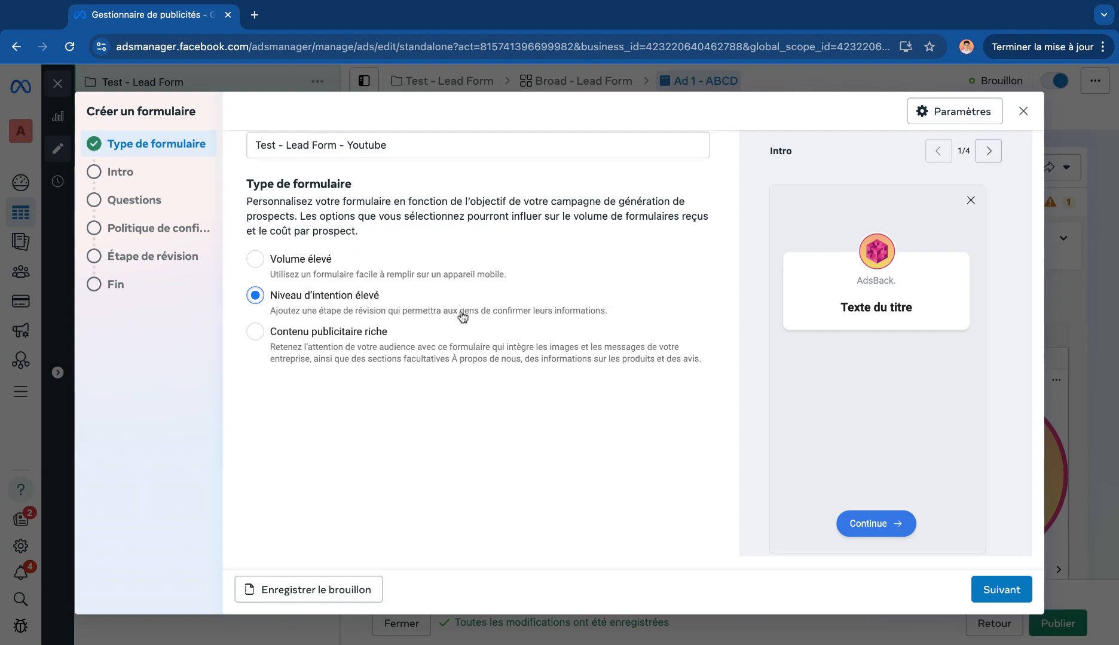
scroll(499, 478, up, 2)
scroll(667, 487, down, 1)
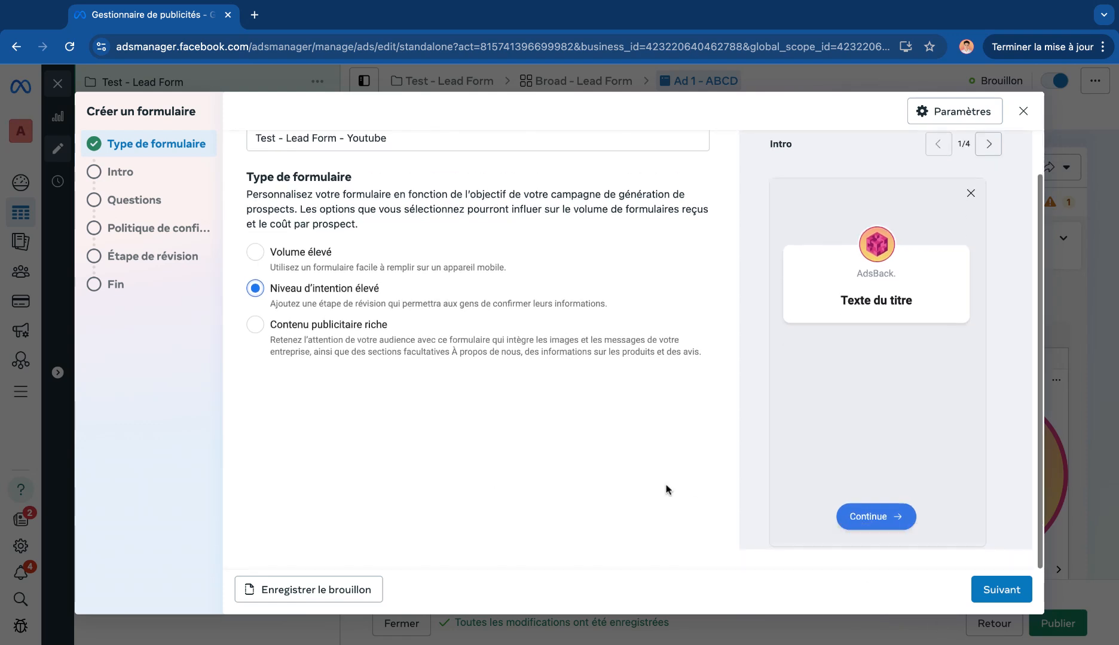
In the form's intro, set the greeting title to "Ceci est un test" and the paragraph description to "Voici le test"
click(992, 590)
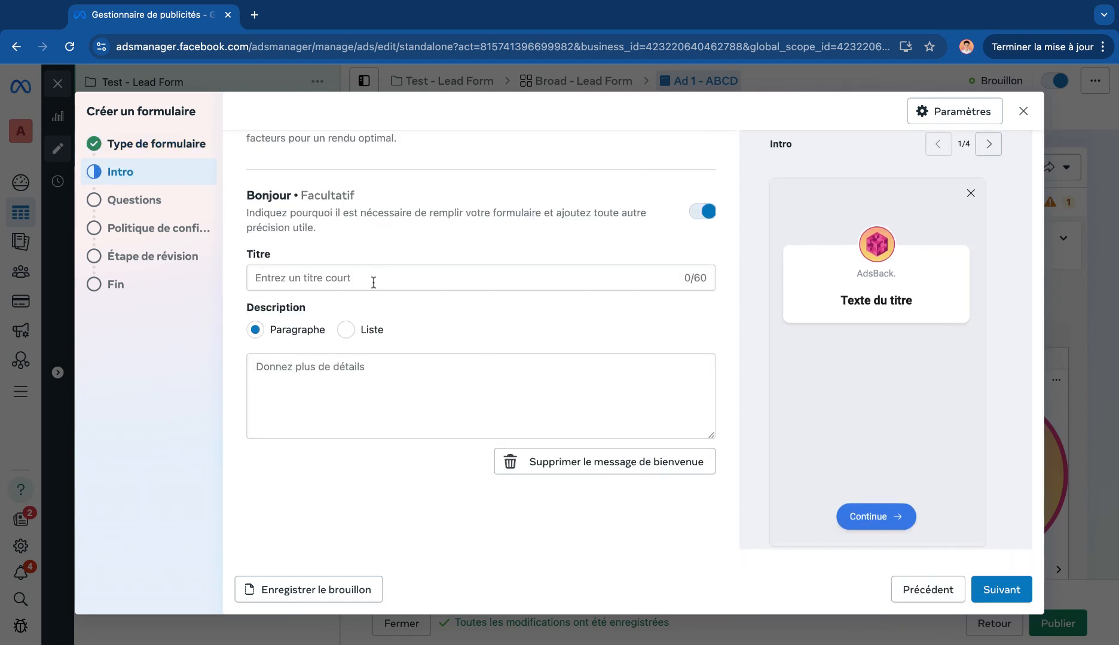
click(317, 275)
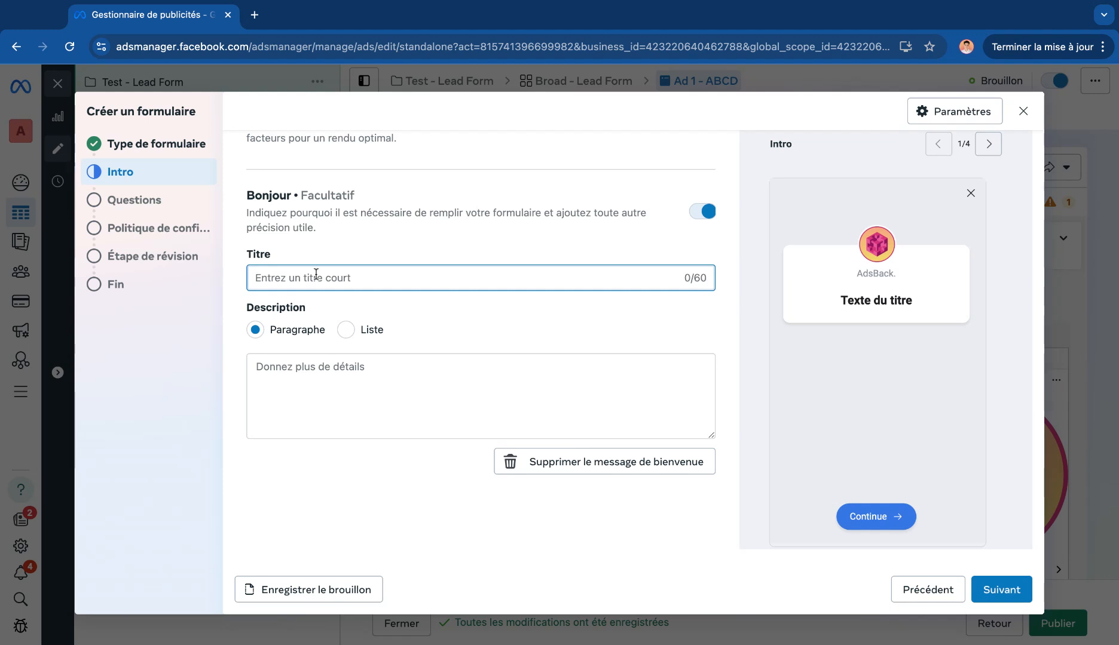
text(Ceci est un )
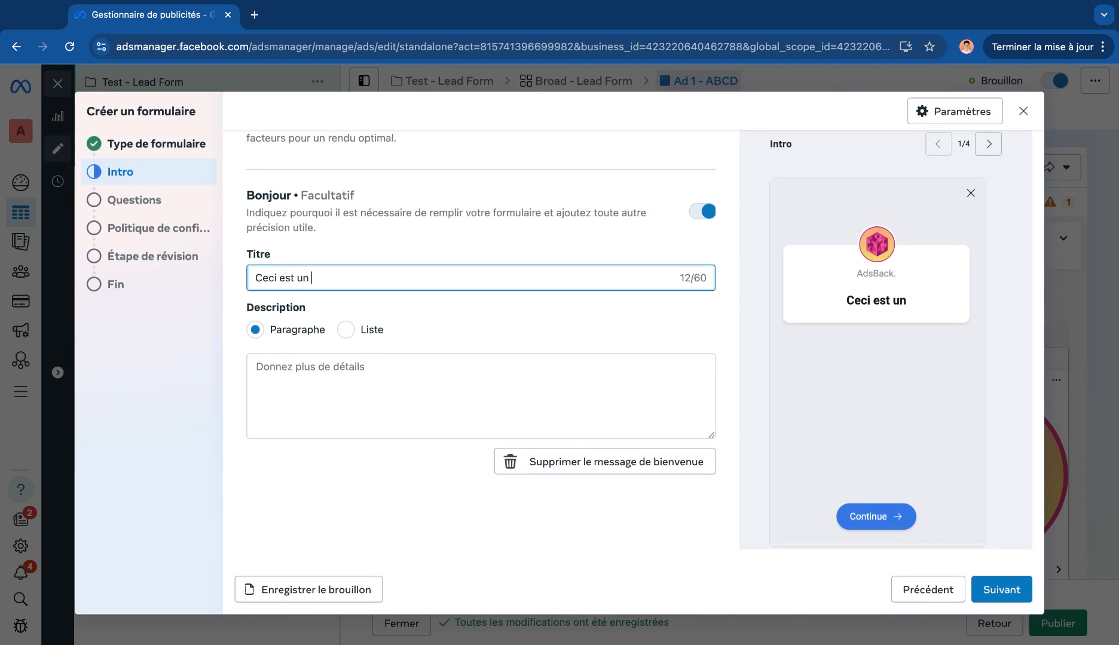
text(trest)
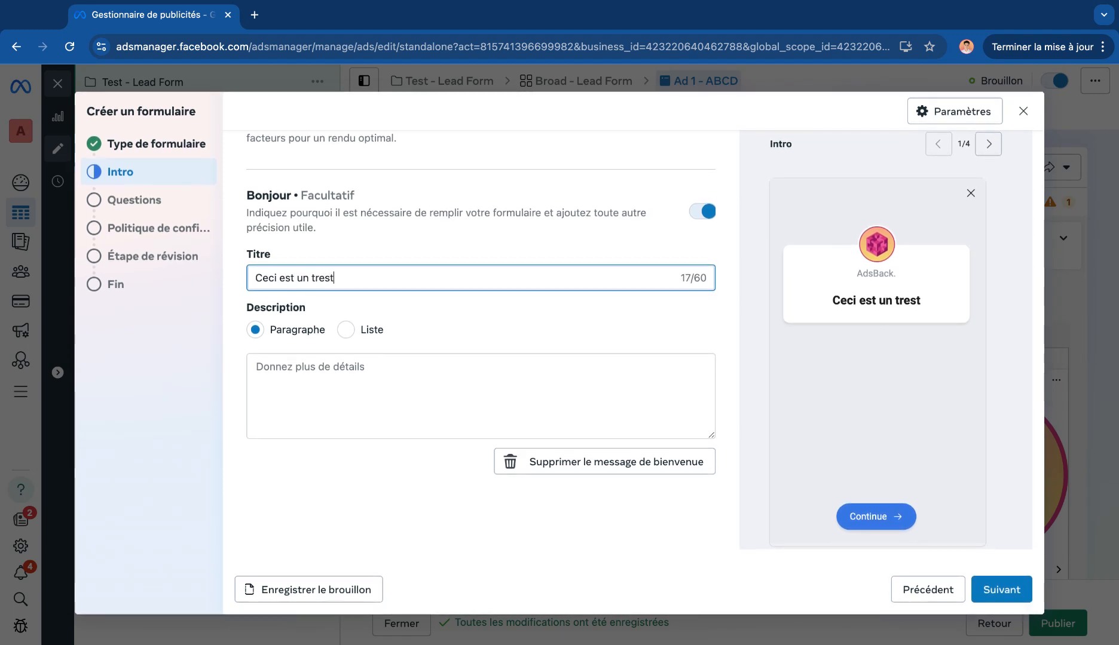
click(316, 273)
key(Delete)
click(353, 383)
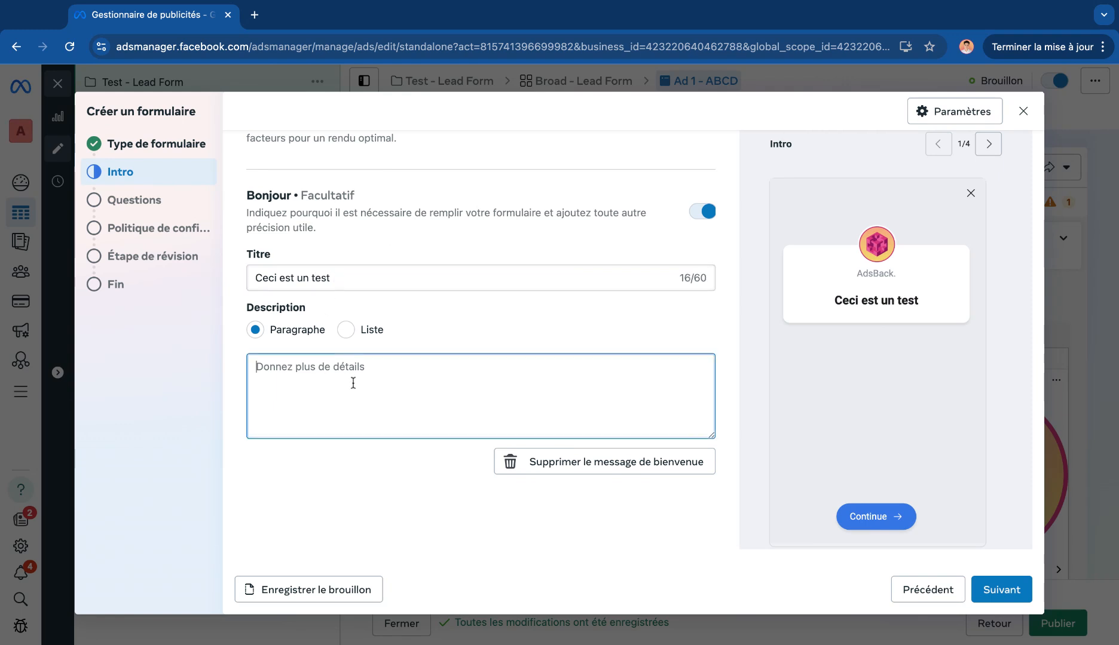
text(Voici le test)
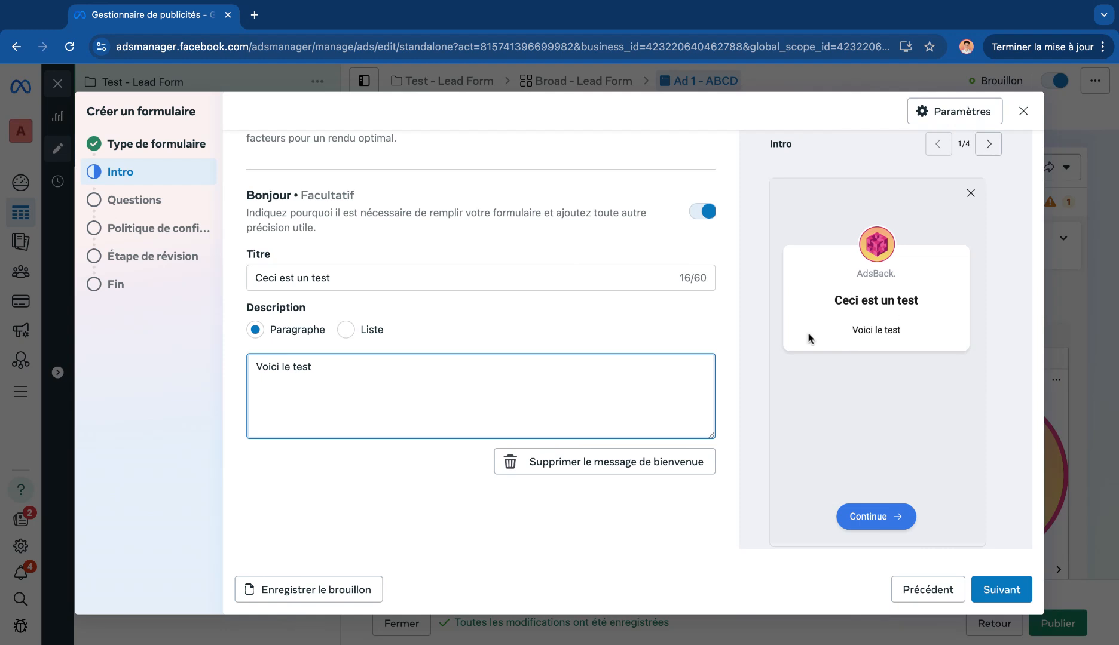
triple_click(839, 301)
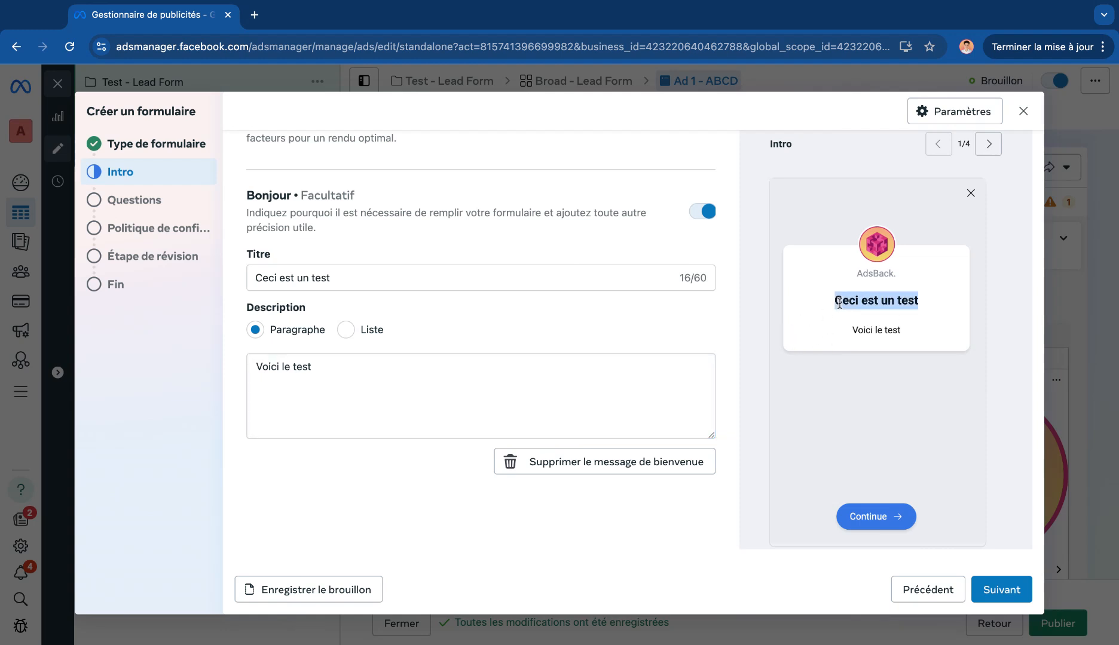
double_click(866, 330)
drag(866, 330, 860, 364)
click(859, 366)
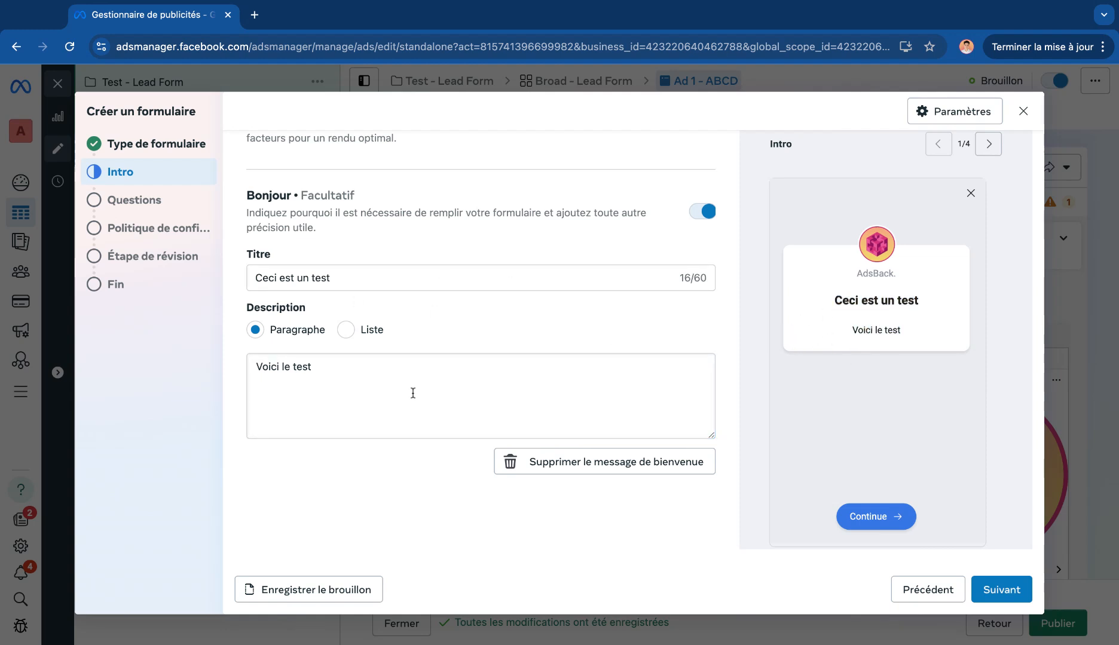
Switch the greeting's description to list format ("Liste") with the items "1", "2" and "3"
click(352, 335)
click(358, 368)
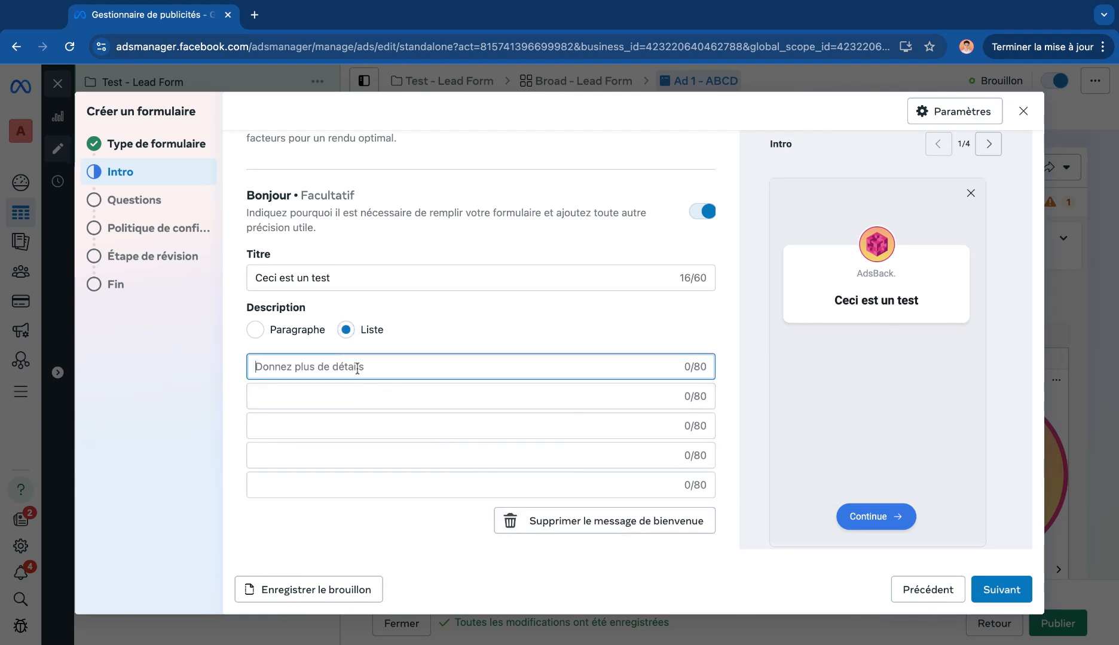
text(1)
click(349, 397)
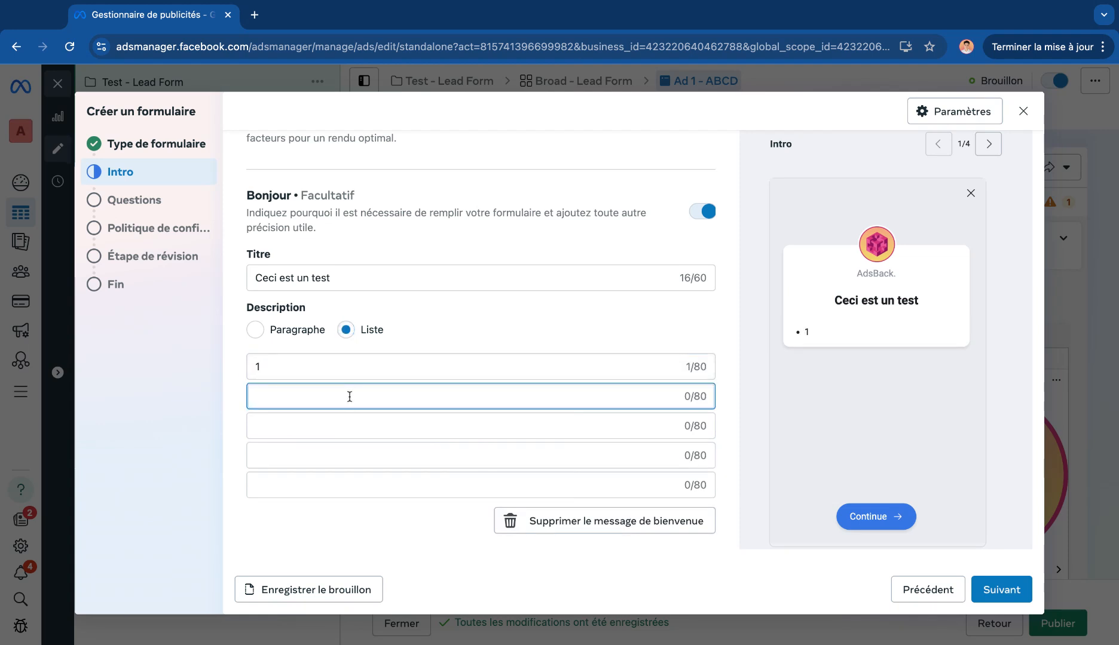
text(2)
click(321, 426)
text(3)
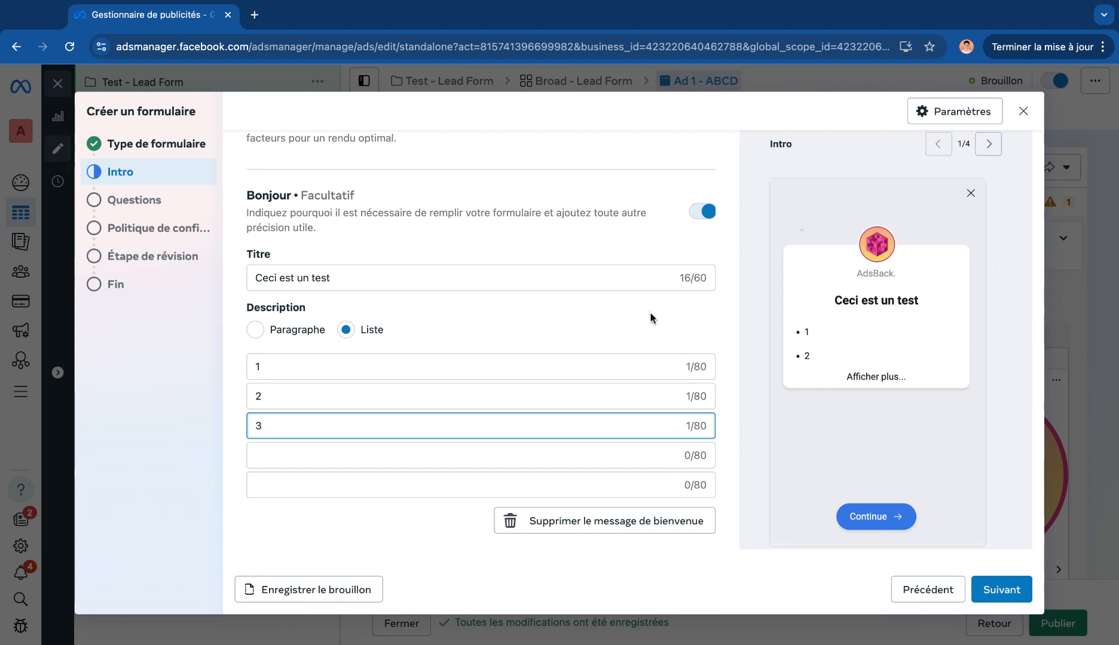
Enable the intro's background image using the ad's own image, and continue to the form's questions
scroll(650, 320, up, 1)
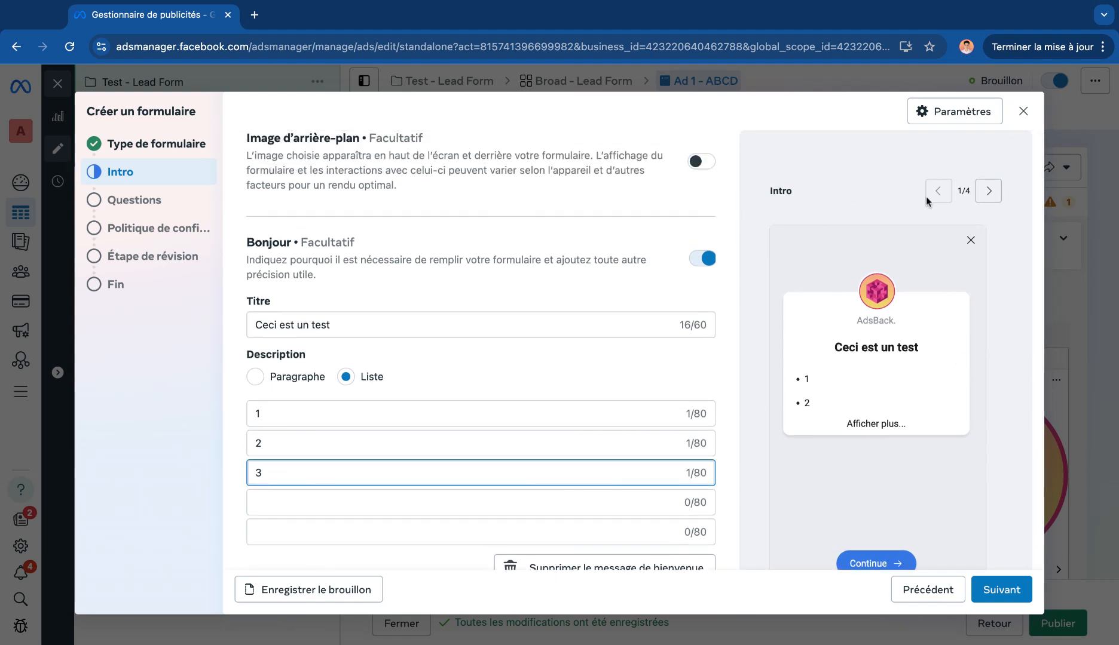
click(681, 164)
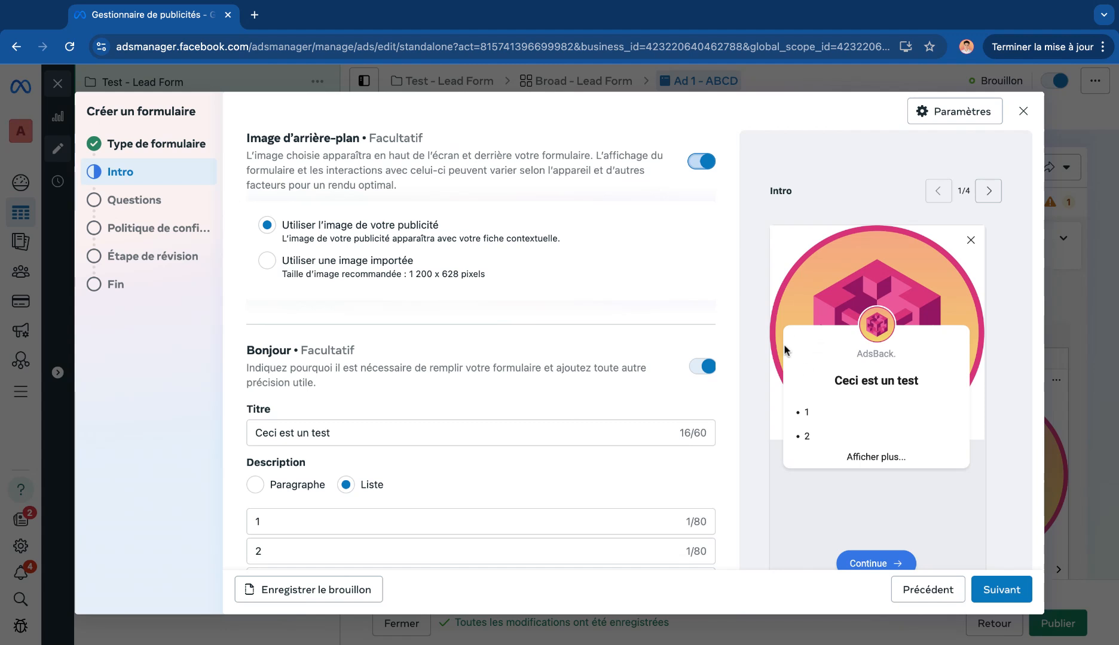
scroll(518, 278, down, 5)
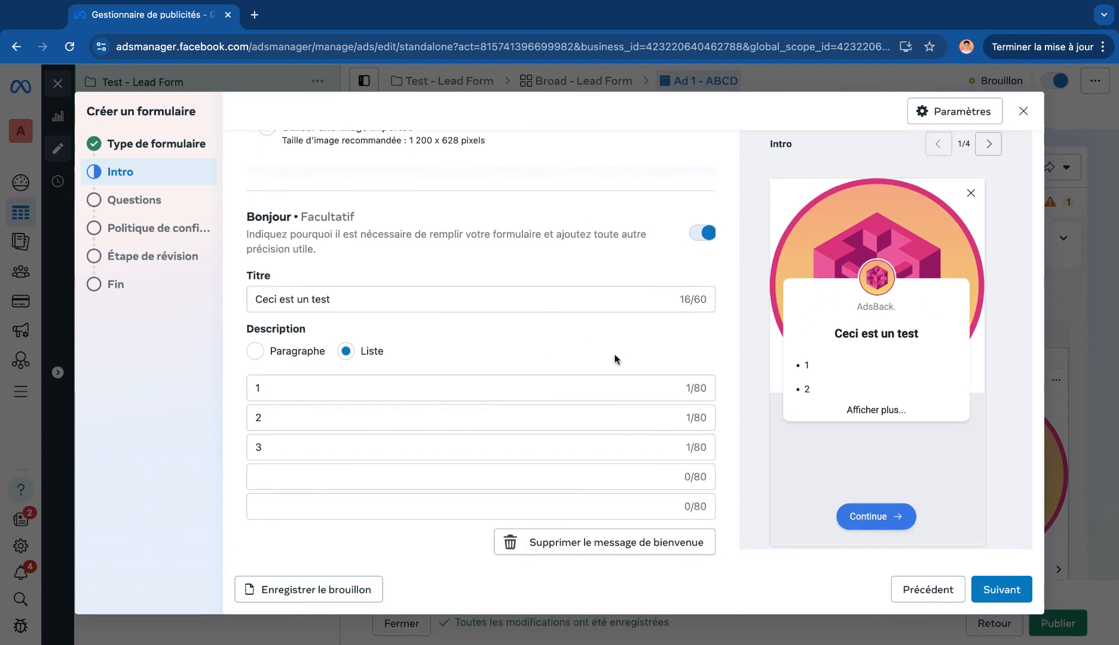
click(993, 597)
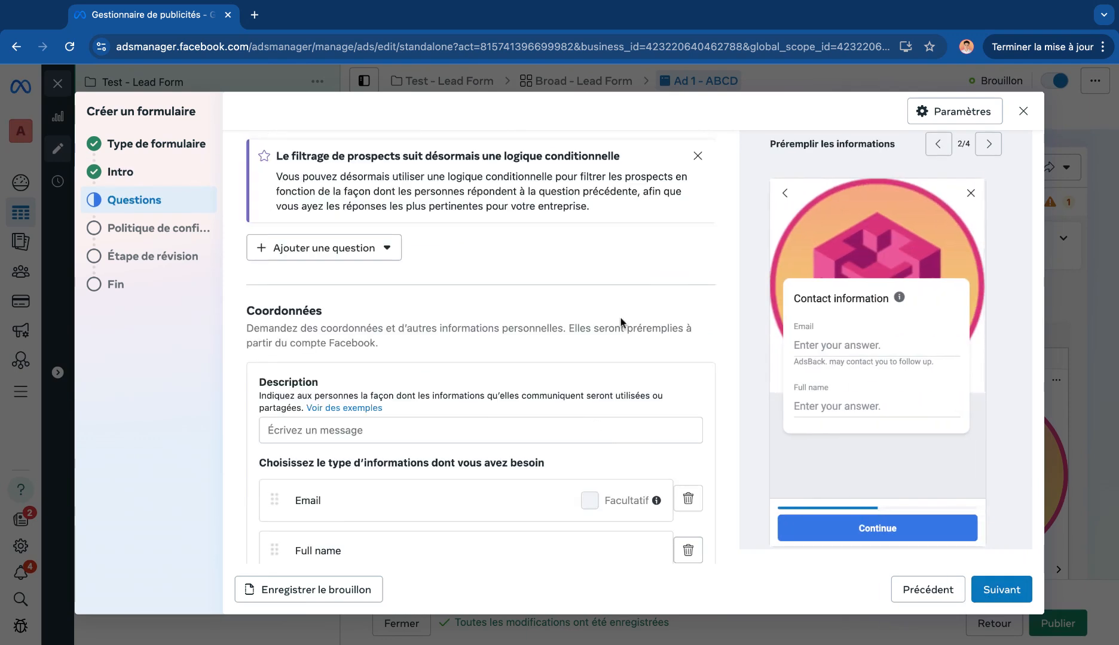
Add the "Phone number" contact field to the information requested in the form's contact details
scroll(503, 250, down, 2)
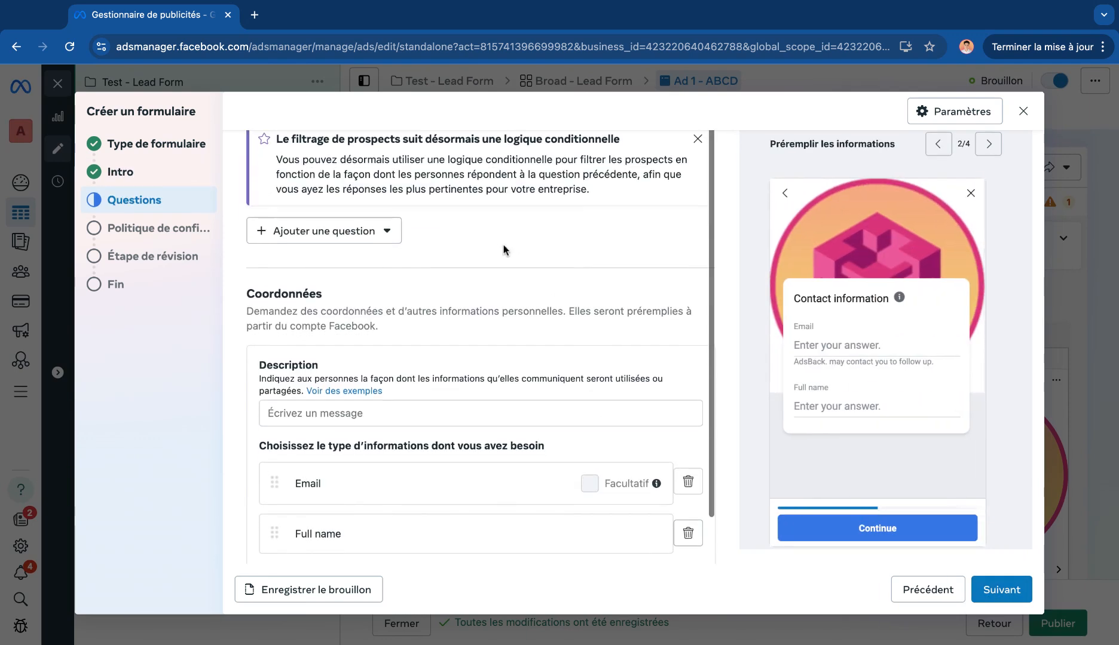
scroll(480, 346, up, 1)
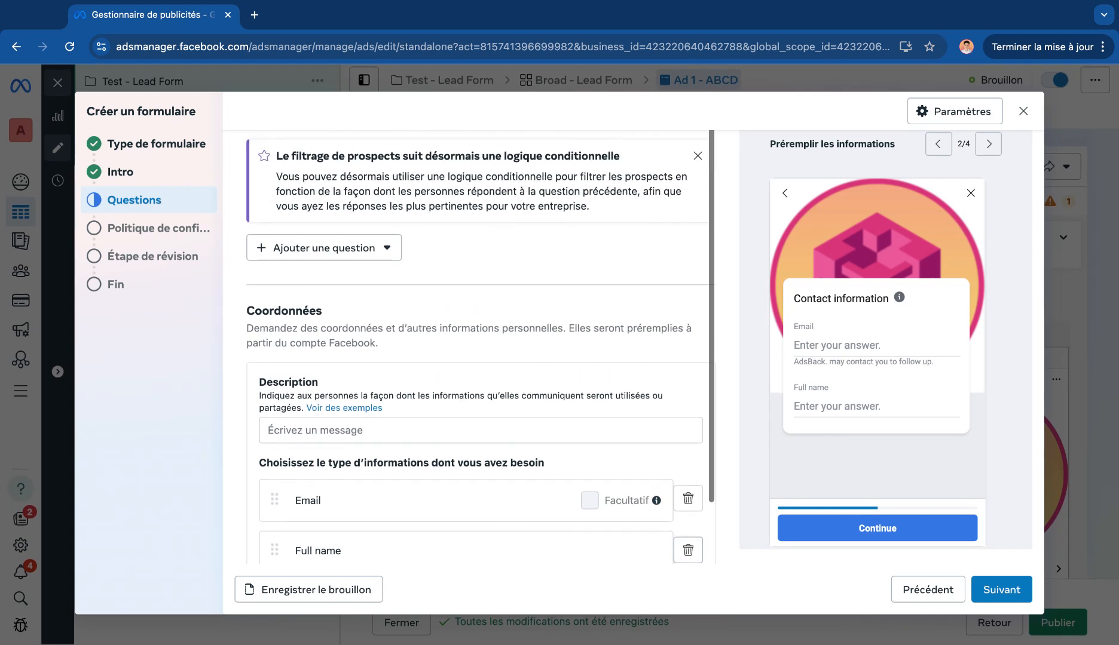
scroll(480, 347, down, 1)
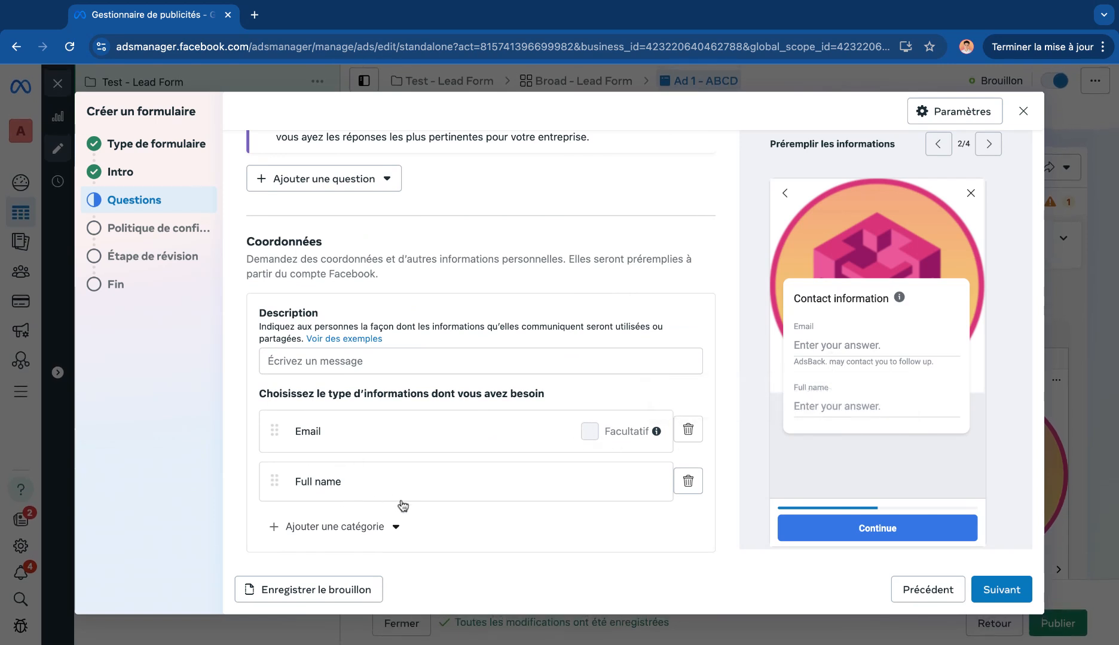
click(396, 527)
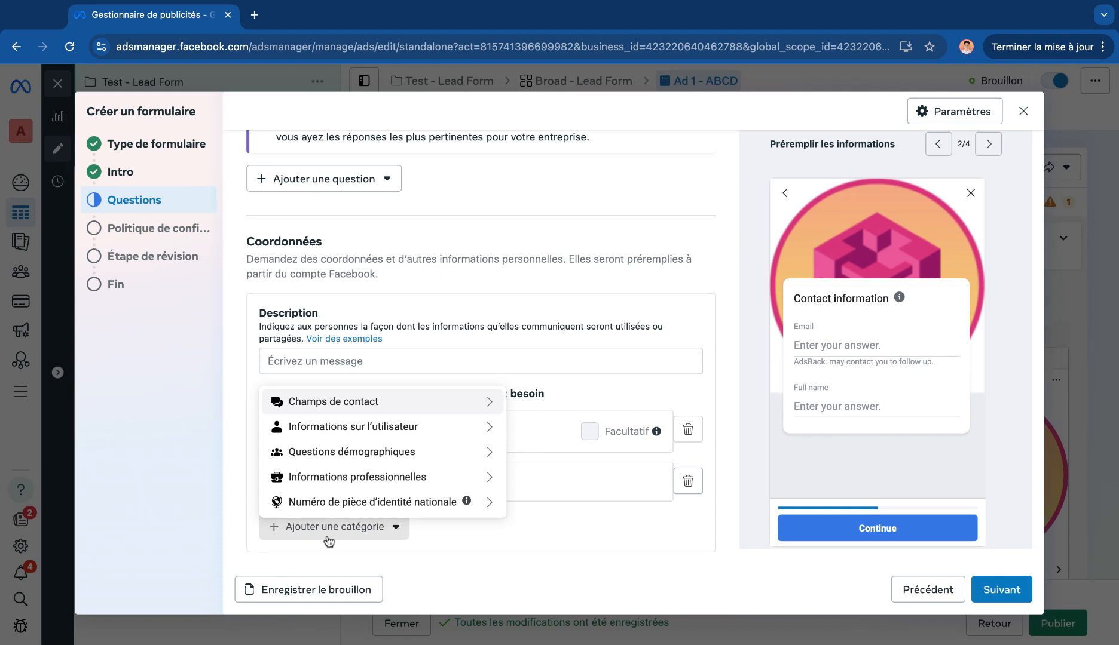
mouse_move(460, 402)
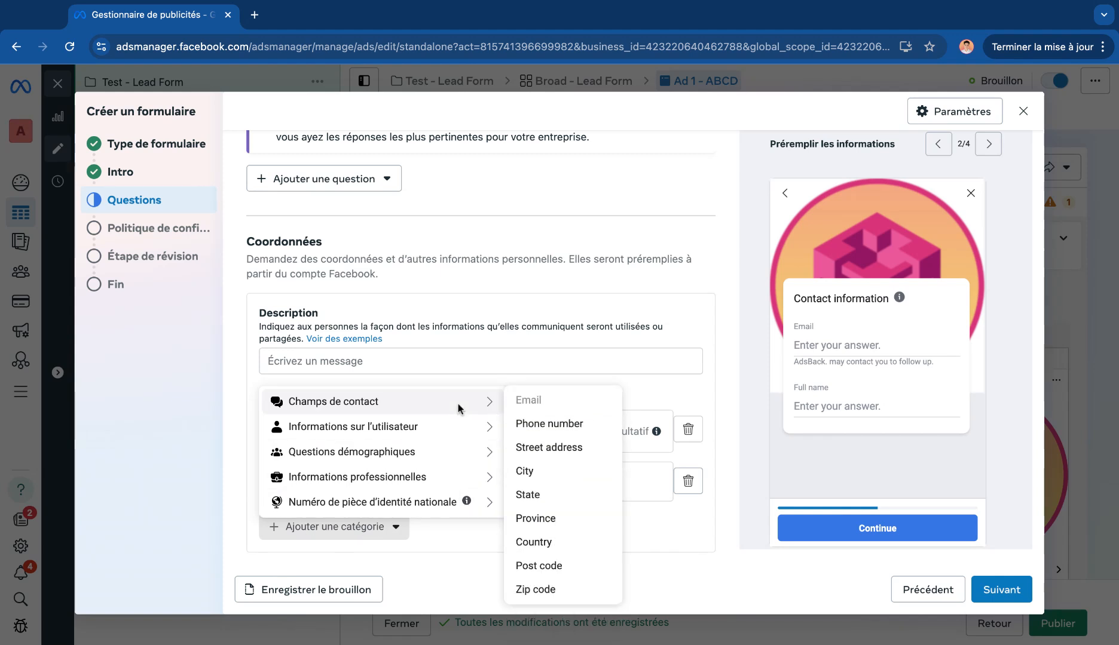
click(566, 425)
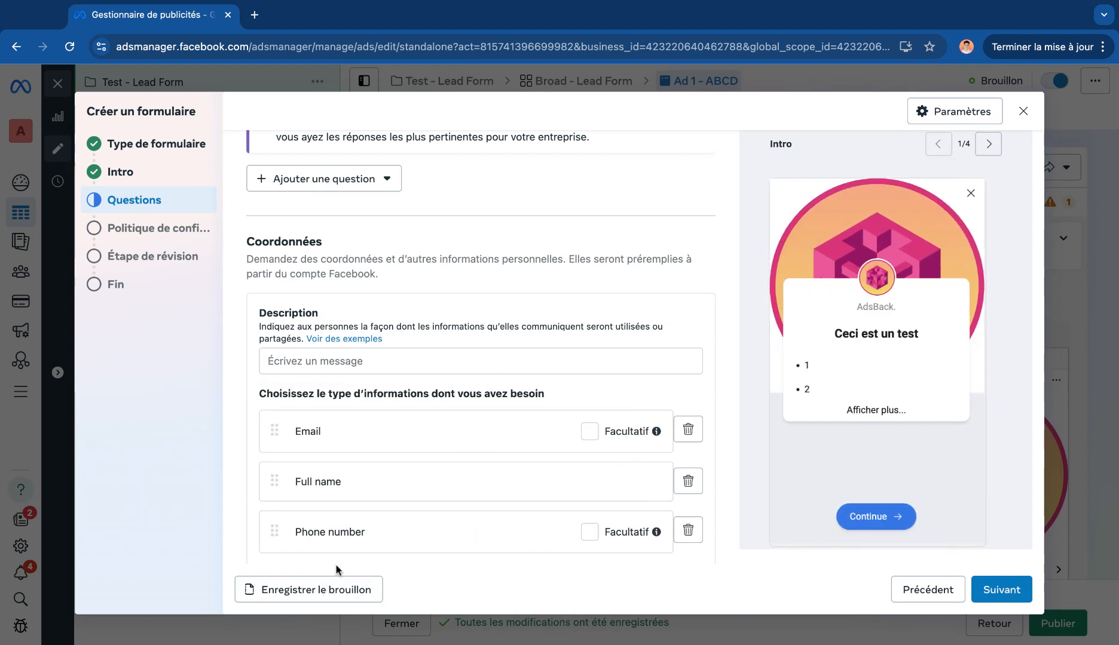
Examine the other contact, user, demographic, professional and national ID fields available for the form, and its contact details description field
scroll(358, 502, down, 2)
click(323, 526)
mouse_move(437, 407)
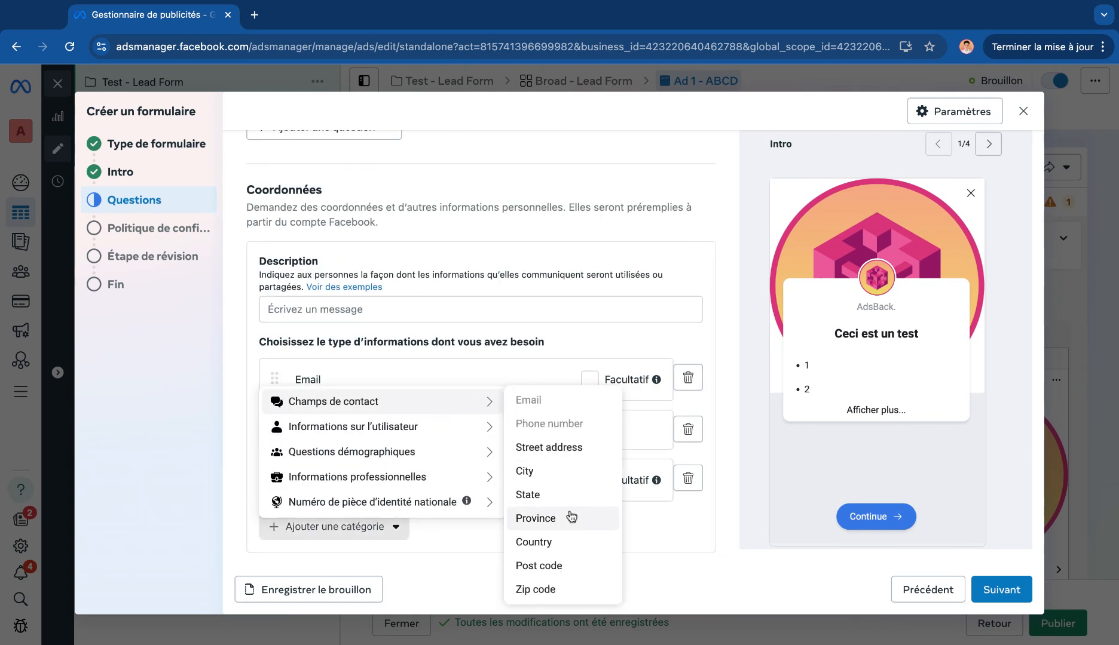
mouse_move(445, 432)
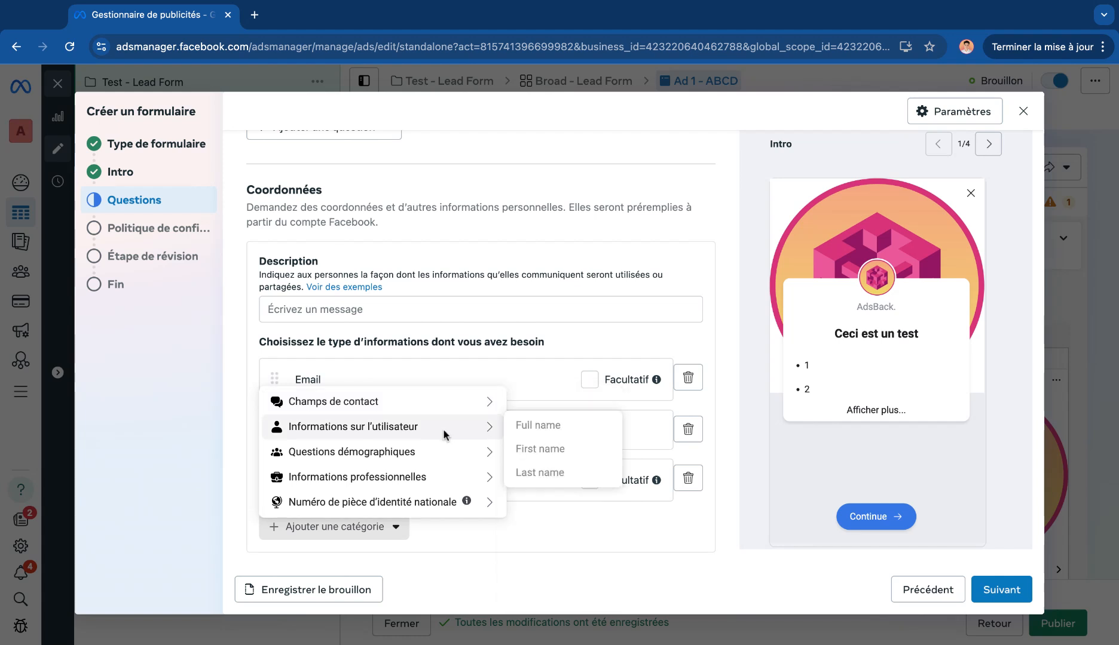
mouse_move(440, 461)
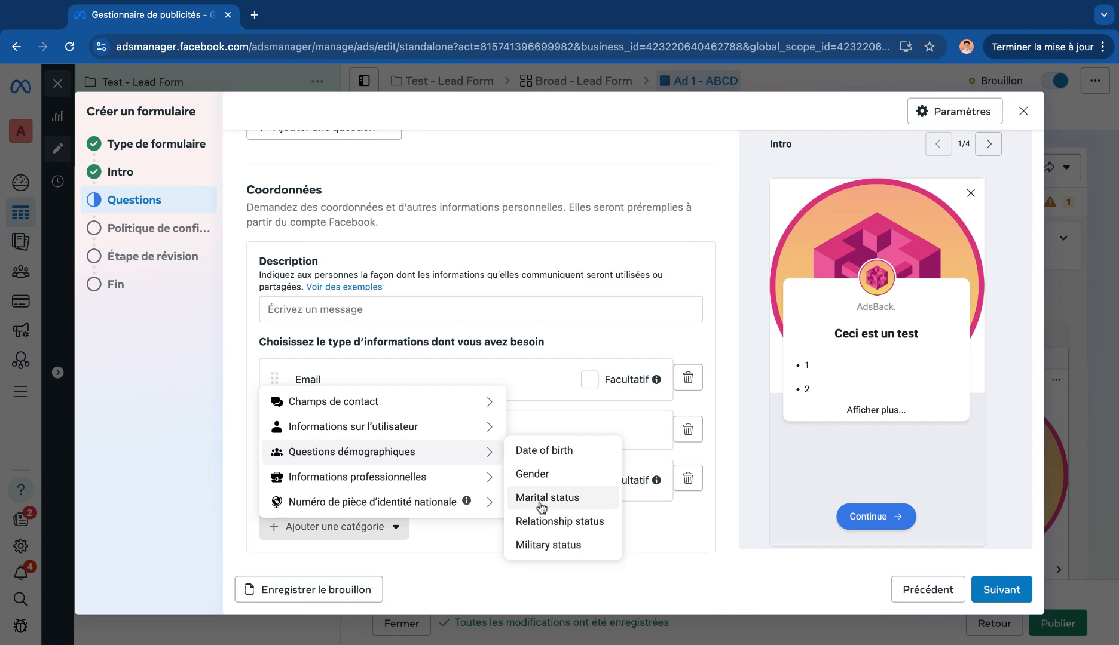
mouse_move(461, 480)
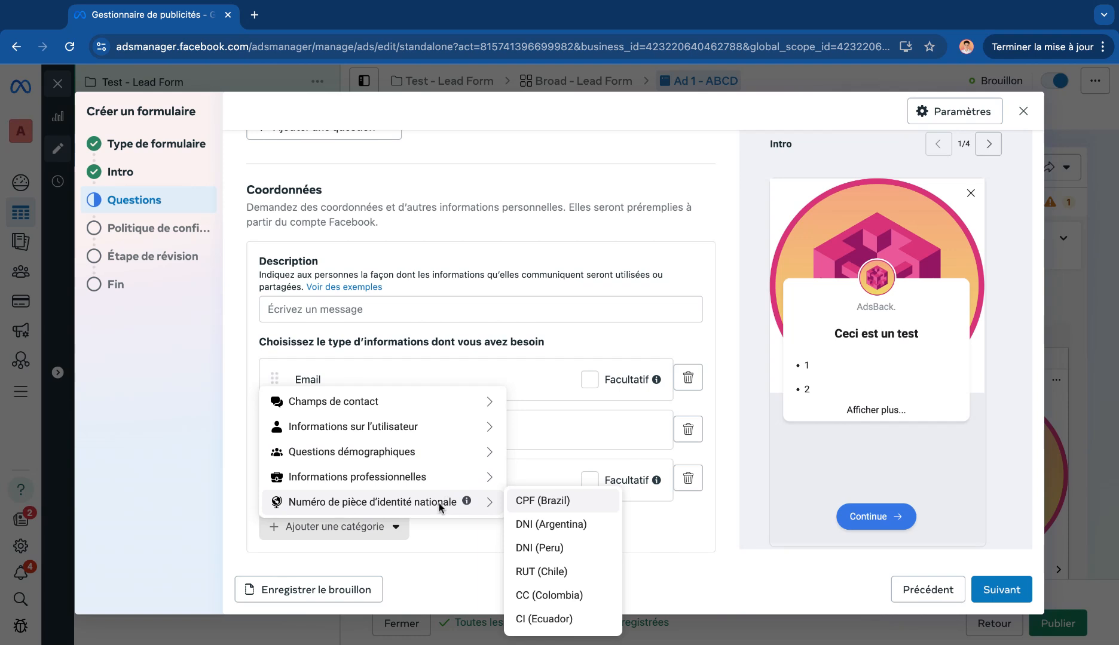
key(Down)
scroll(550, 521, down, 1)
scroll(548, 521, up, 1)
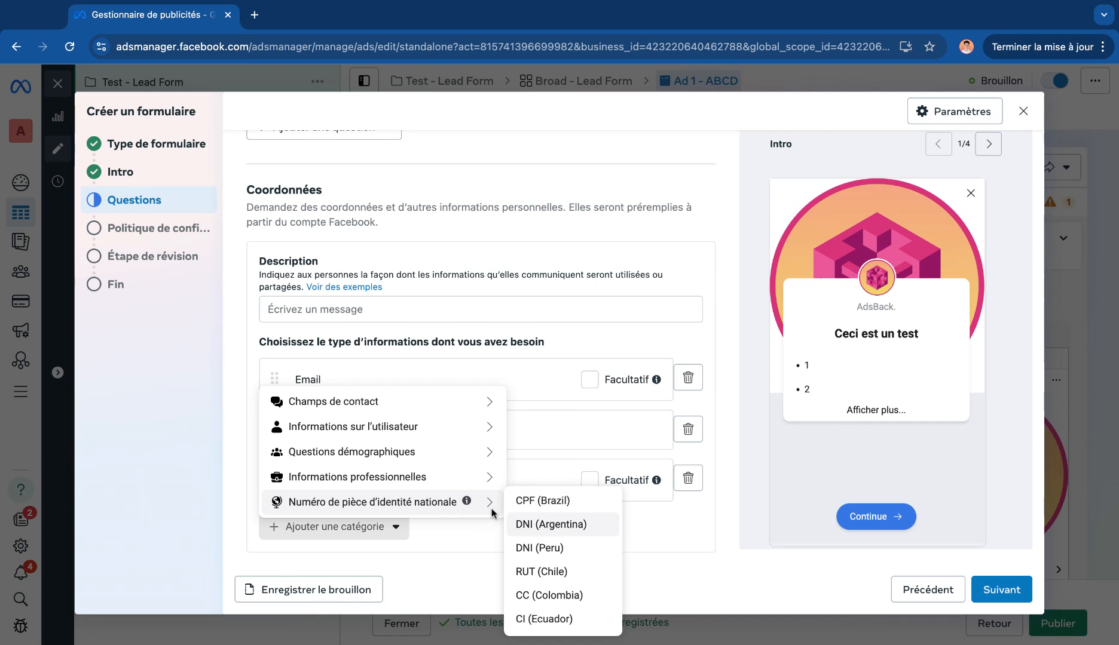
mouse_move(382, 401)
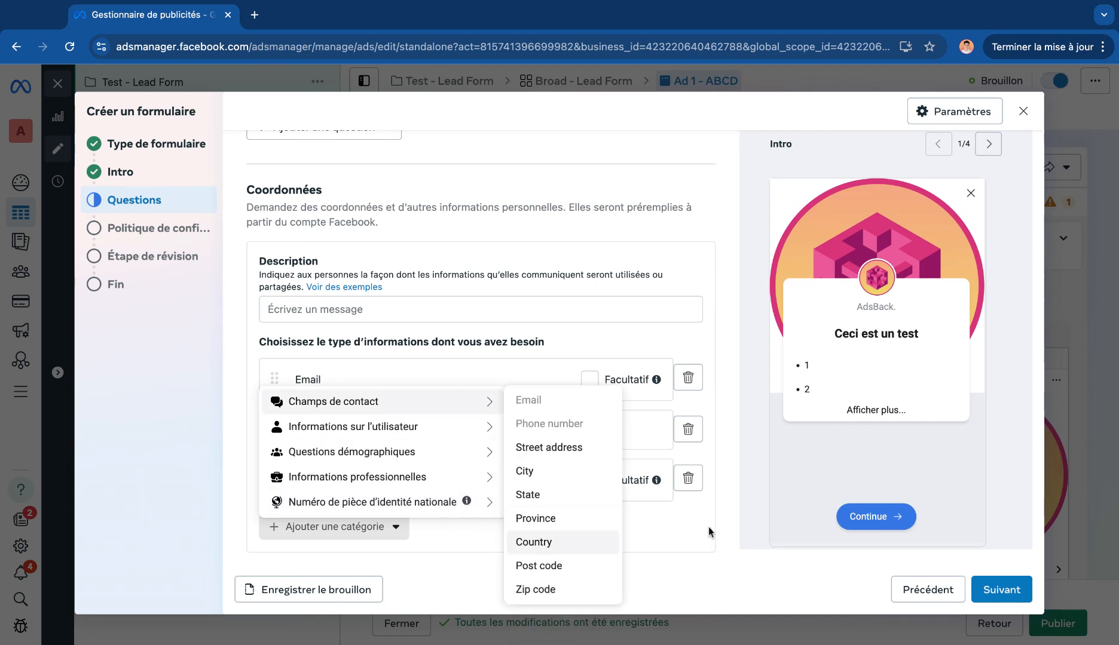
click(561, 552)
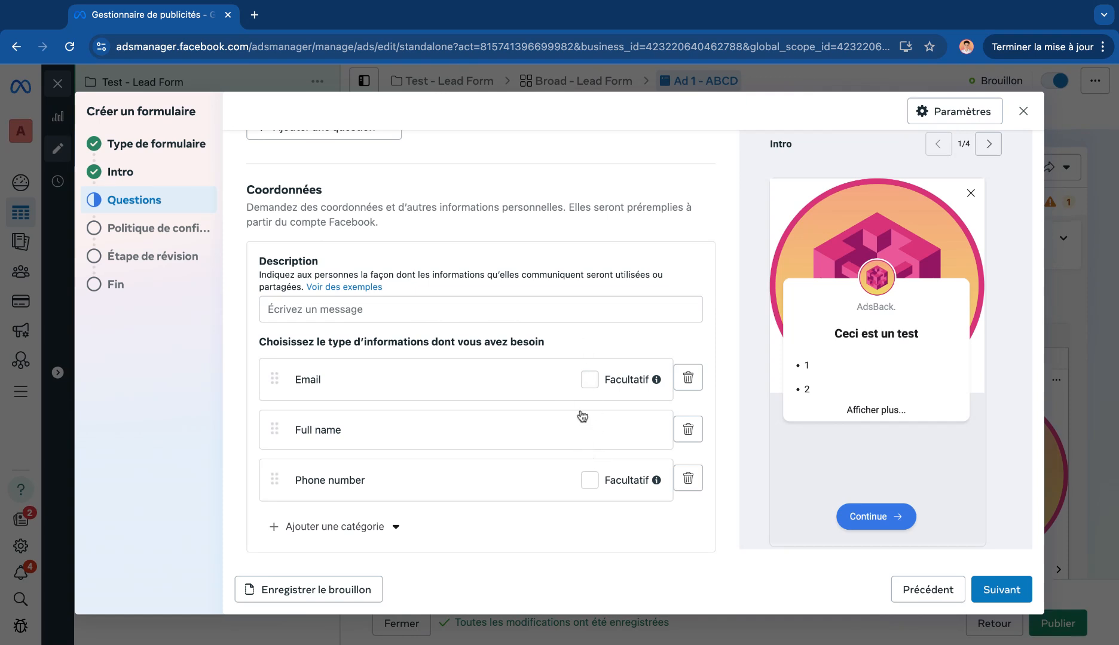
click(468, 303)
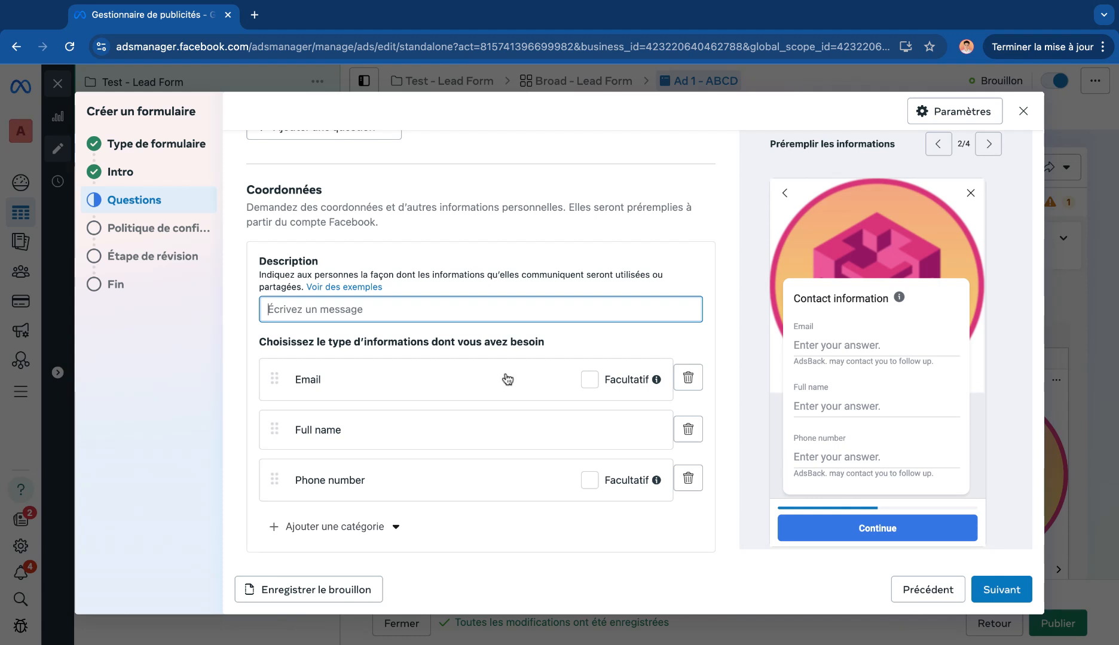
Add a conditional question ("Conditionnel") to the form's custom questions
scroll(507, 380, up, 3)
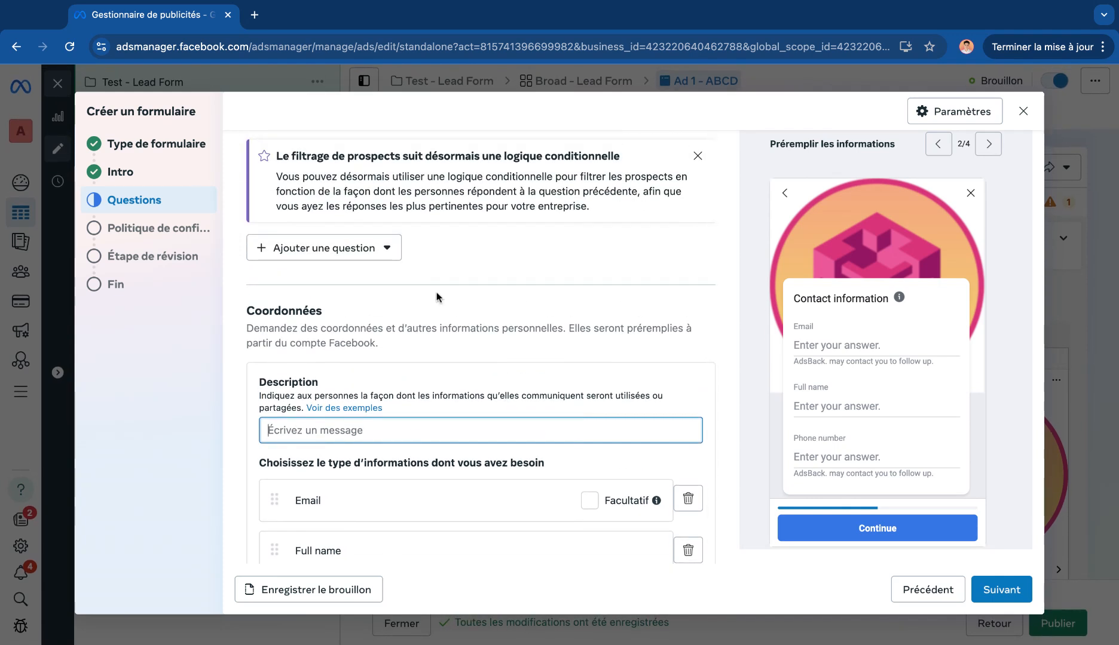
click(335, 248)
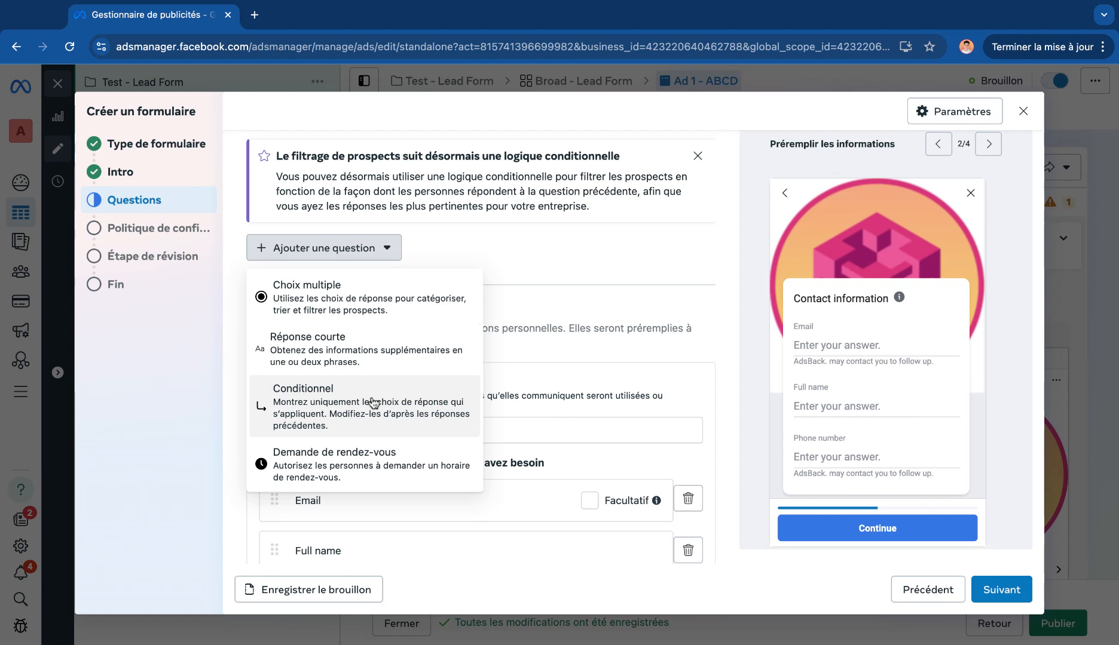
click(367, 419)
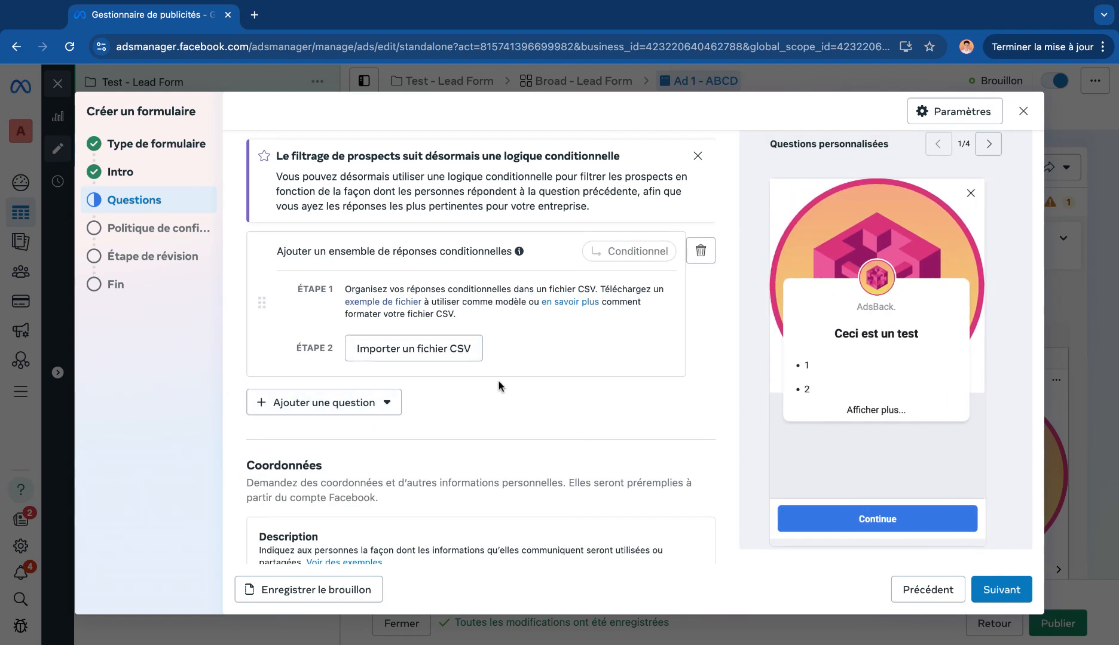
Review the conditional answer set's CSV import steps, the other question types and the requested contact fields
scroll(507, 364, down, 2)
scroll(516, 343, up, 2)
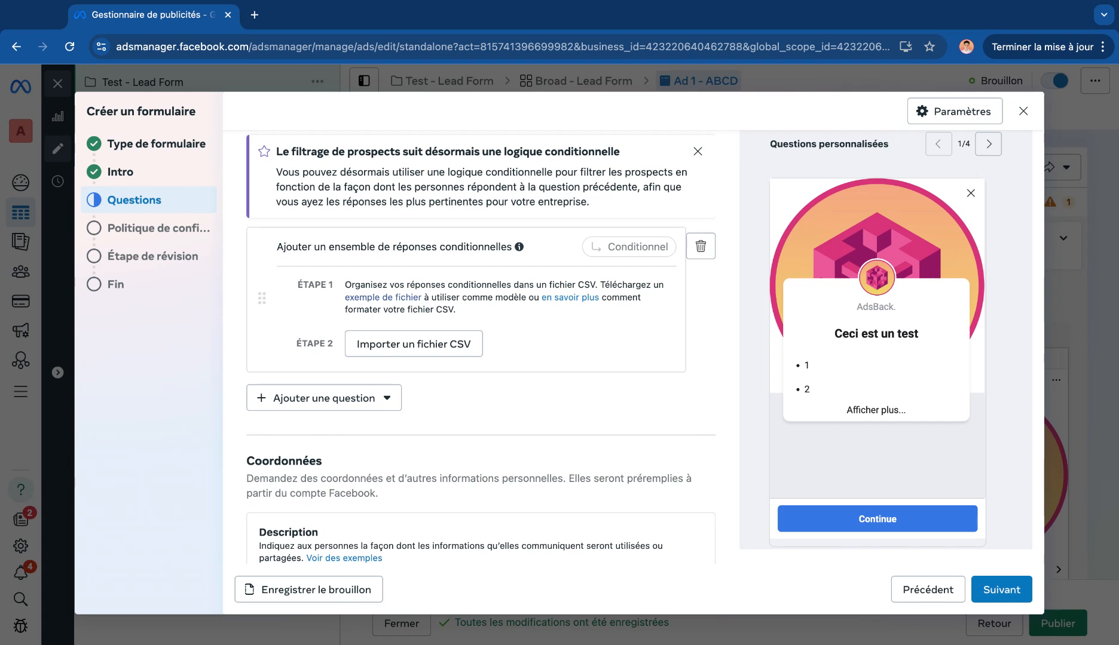
scroll(366, 410, down, 1)
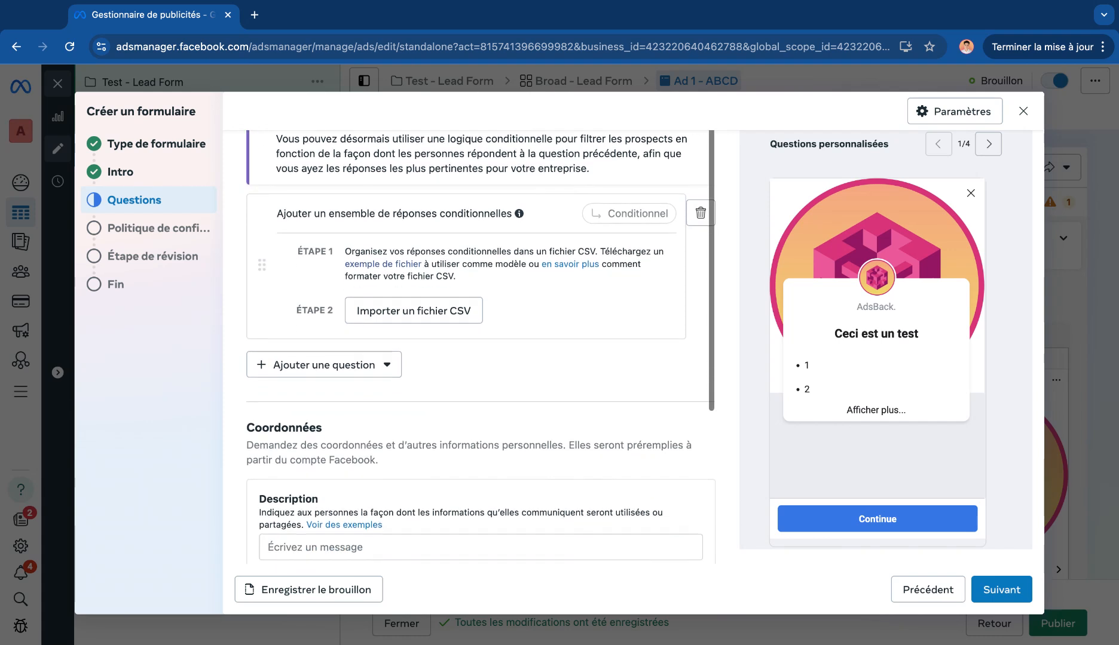
scroll(366, 410, up, 1)
click(365, 407)
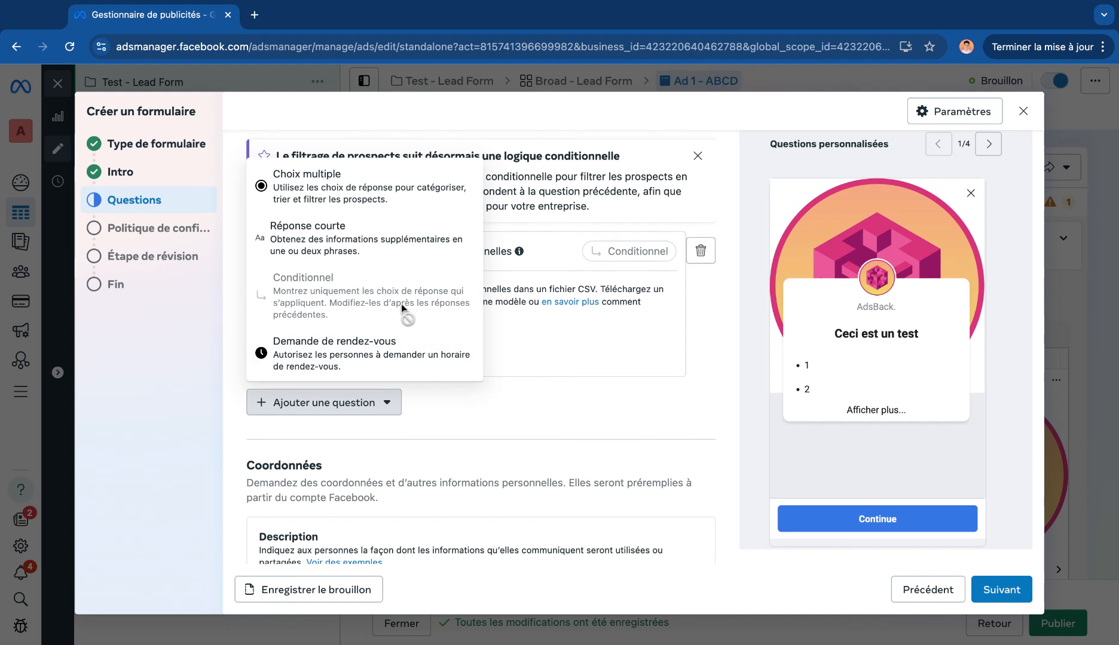
click(529, 408)
scroll(529, 408, down, 5)
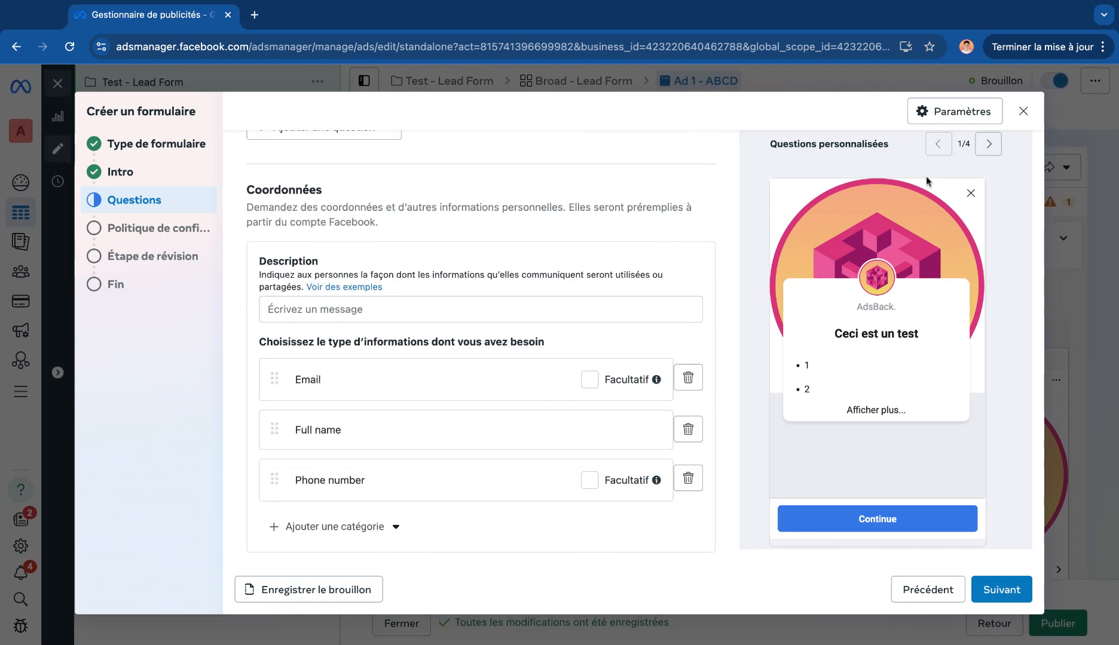
Review the form's privacy policy settings, its selected form type and the review step's preview
click(1001, 590)
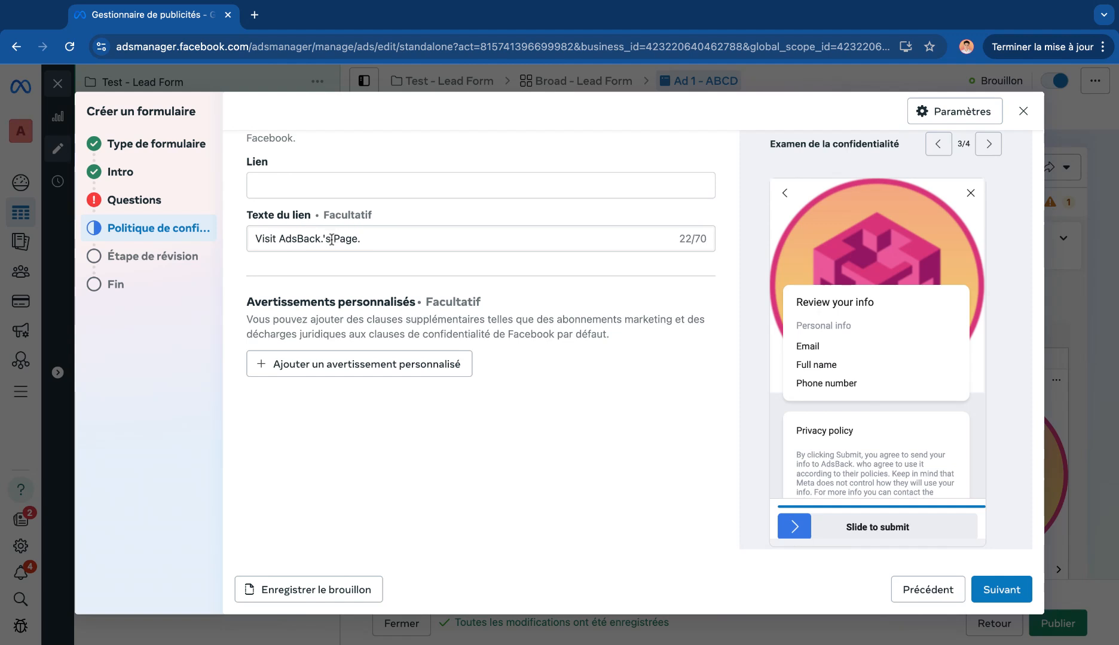
click(167, 262)
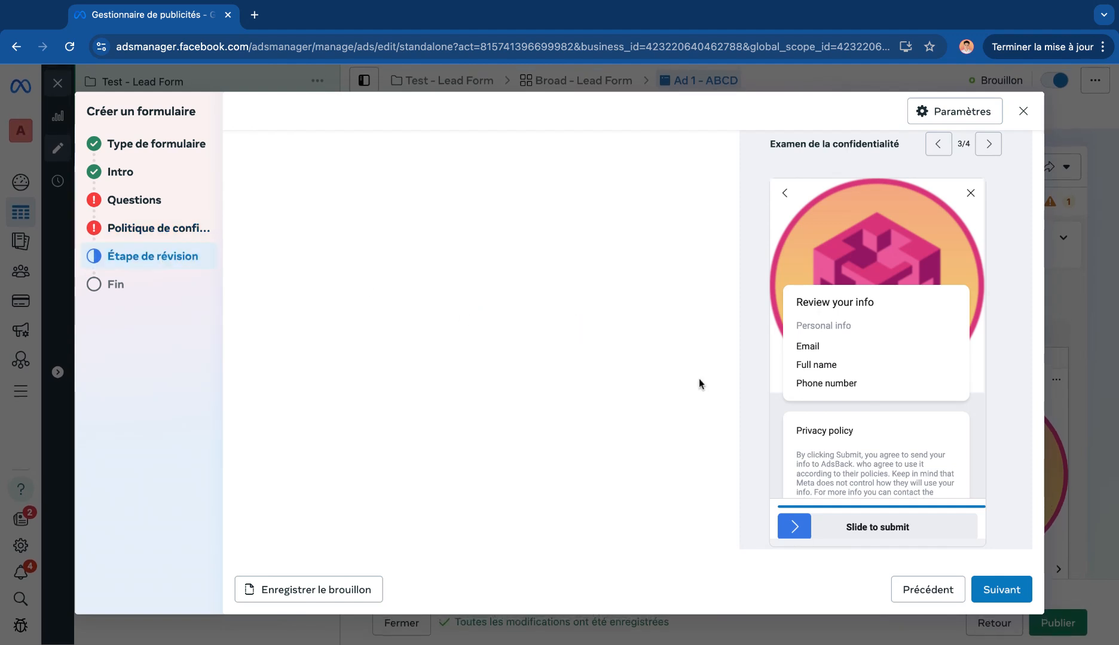
scroll(853, 380, down, 2)
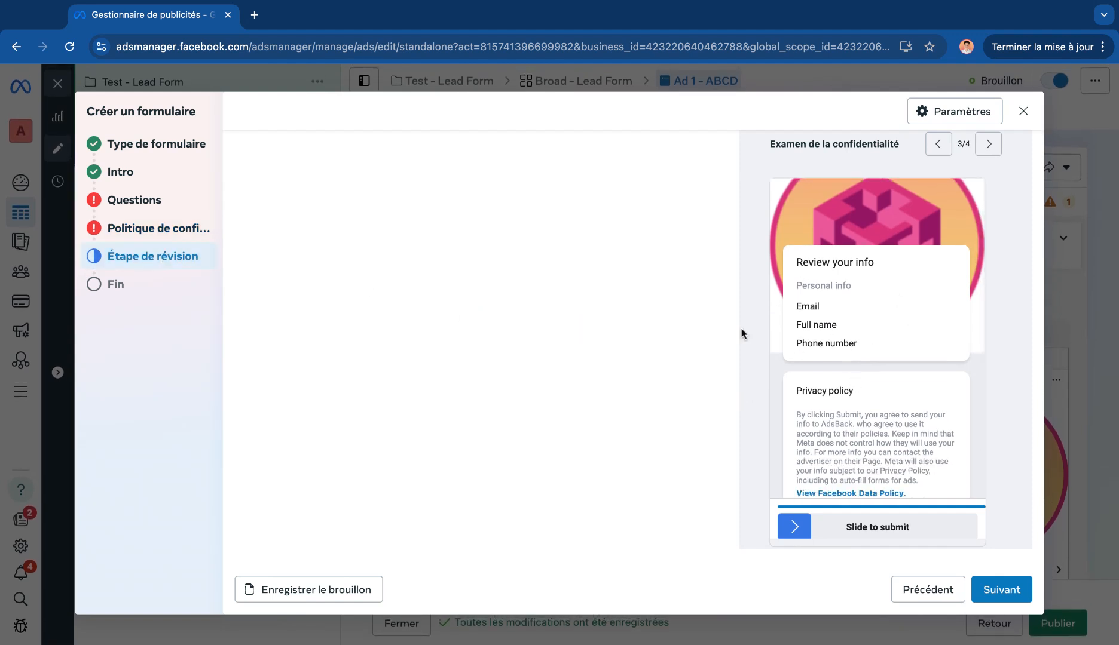
click(197, 146)
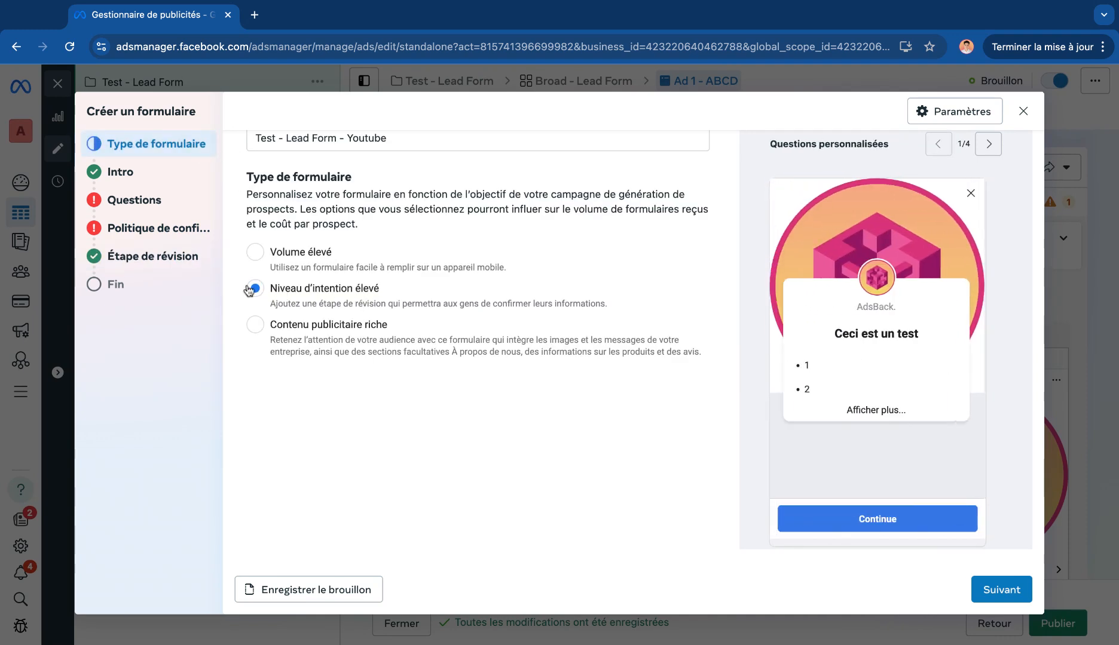
click(163, 258)
scroll(869, 354, down, 1)
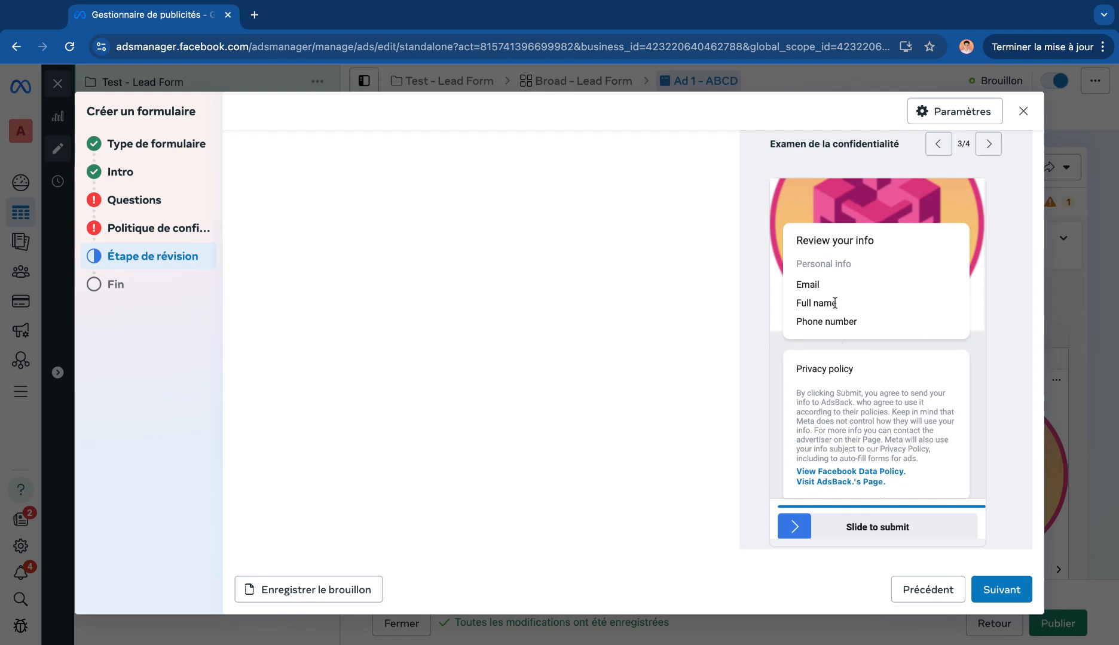
Examine the slide-to-submit control and privacy text in the review step's preview
scroll(816, 500, down, 2)
double_click(790, 462)
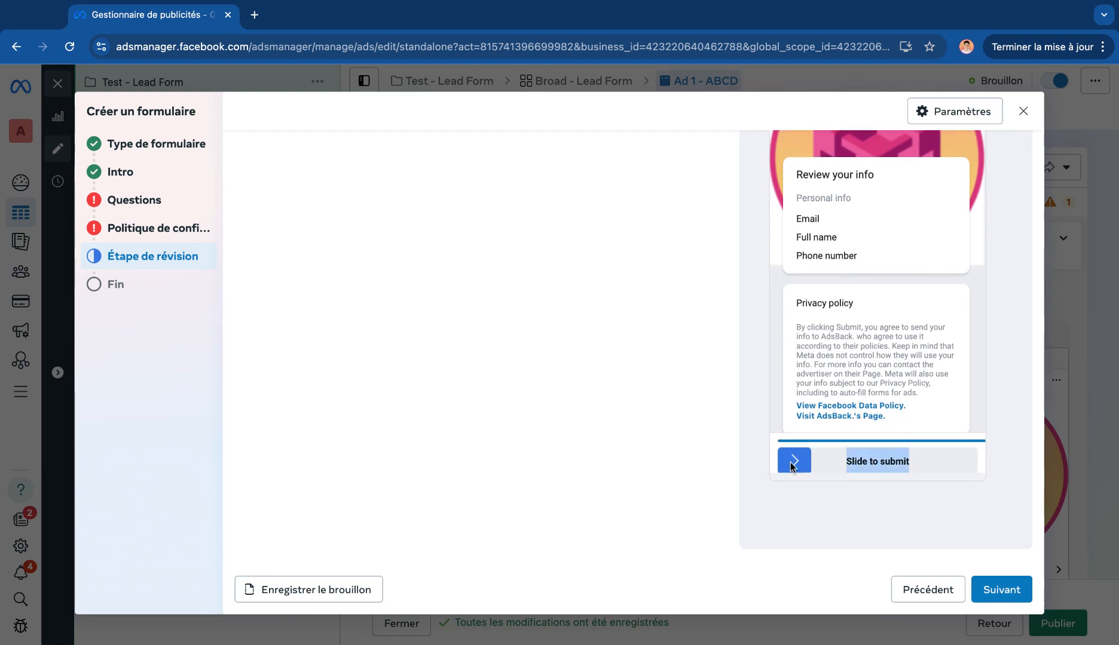
click(940, 472)
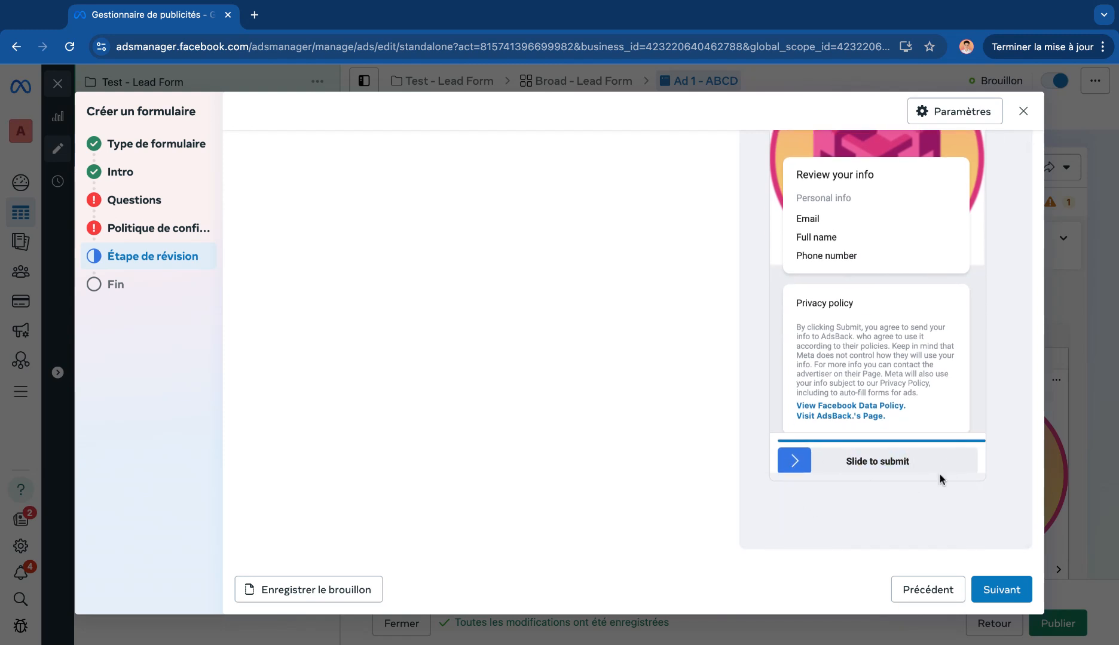
Review the form's ending page: thank-you message, additional action options, link, call-to-action and Messenger conversation setting
click(149, 298)
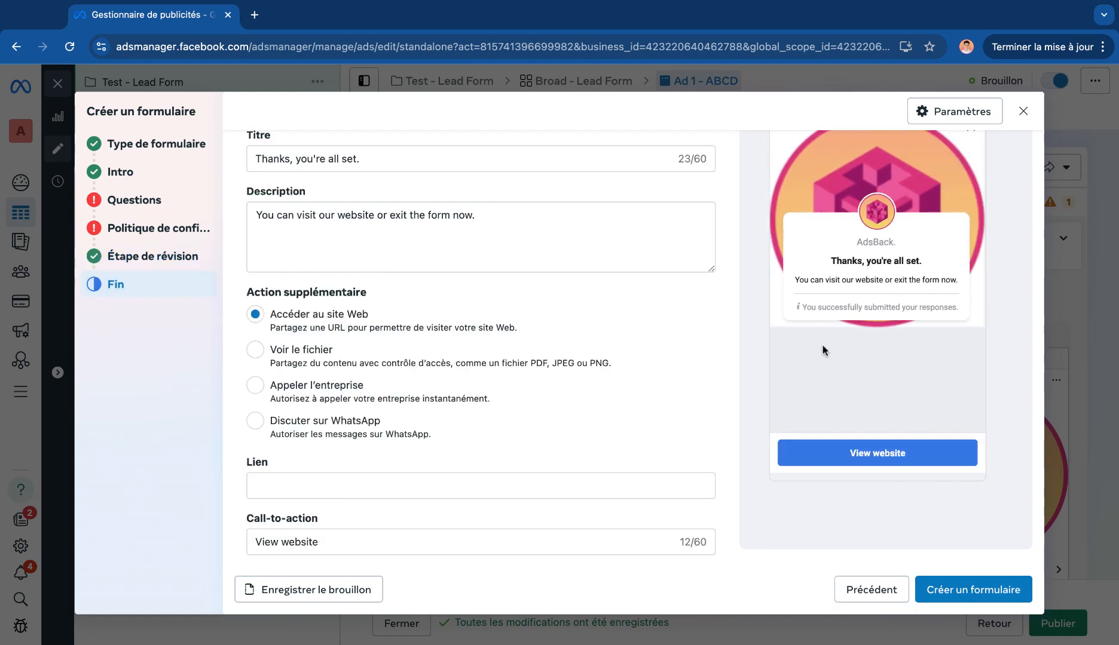
scroll(370, 187, up, 1)
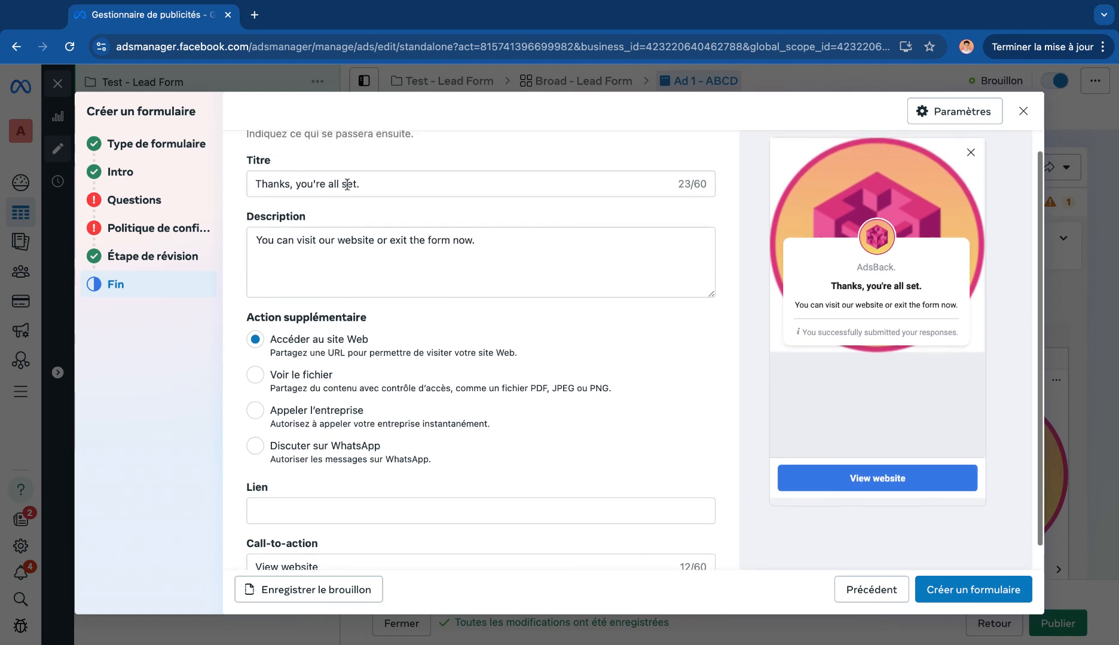
scroll(312, 191, up, 1)
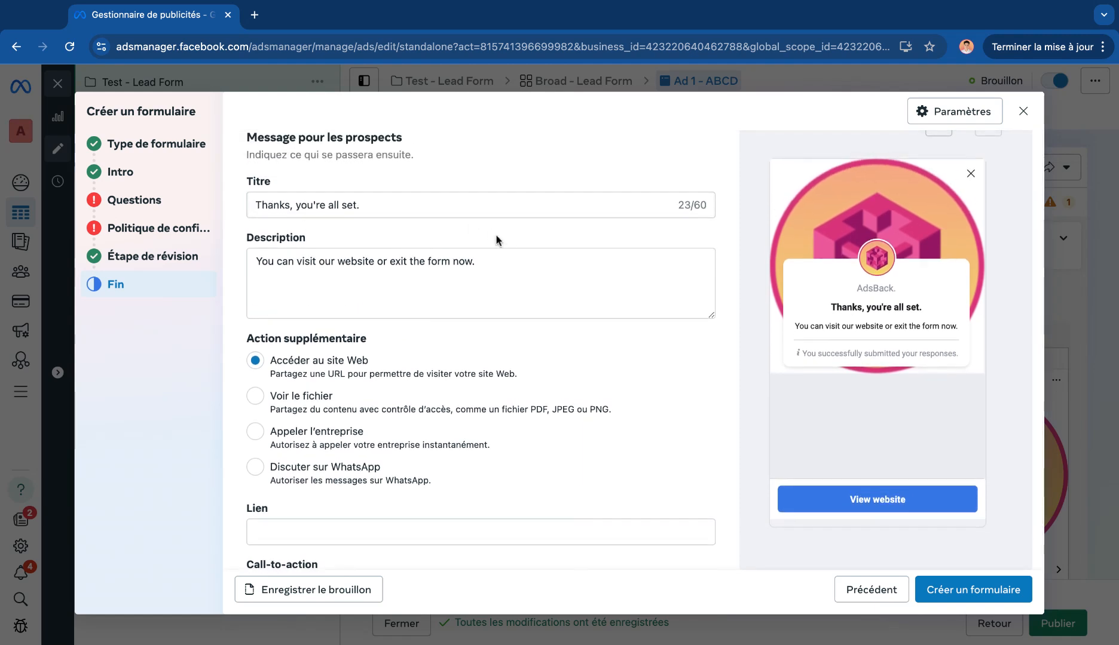
scroll(576, 301, down, 3)
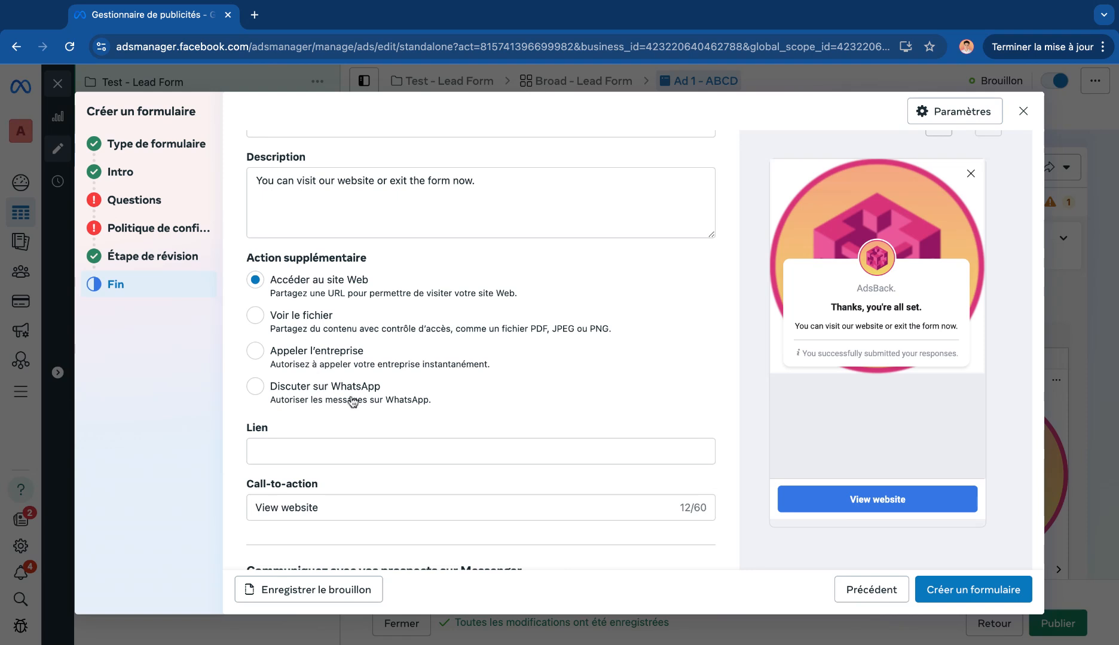
scroll(597, 392, down, 3)
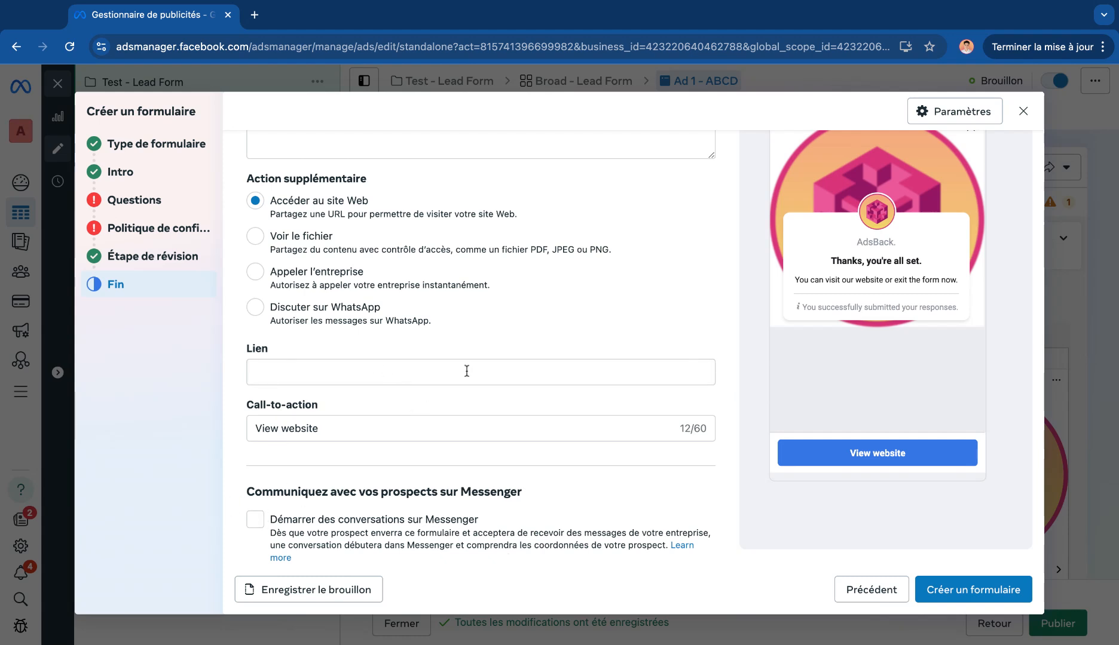
scroll(586, 215, up, 2)
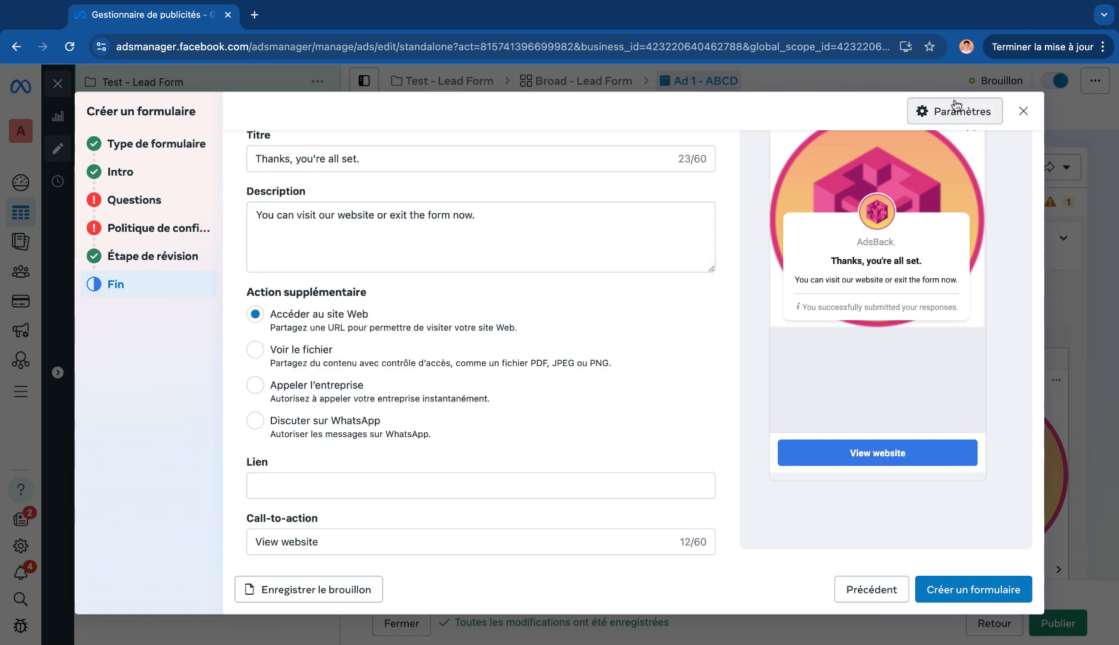
In the form settings, set the language to Français (France) and the sharing option to Ouvrir
click(941, 116)
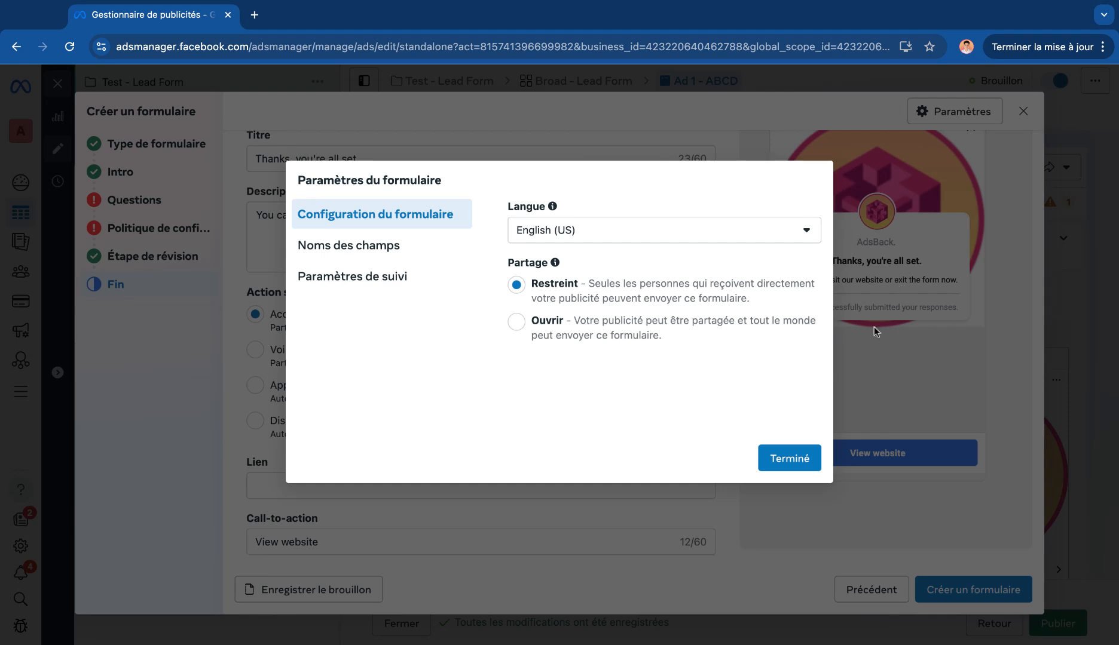
click(612, 232)
scroll(619, 431, down, 5)
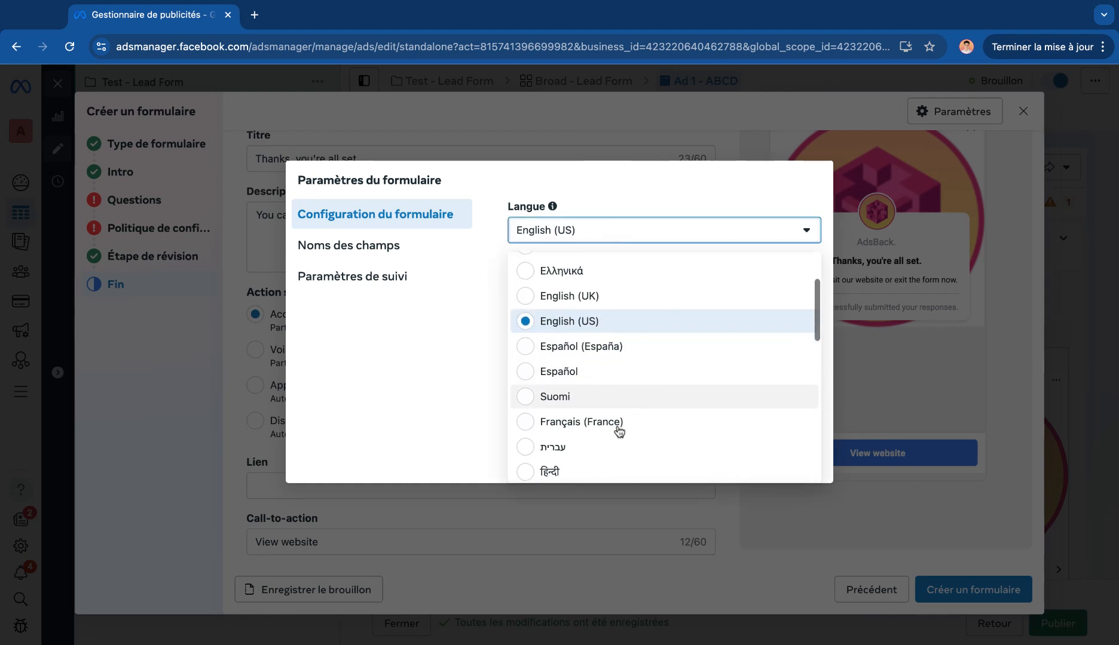
click(617, 357)
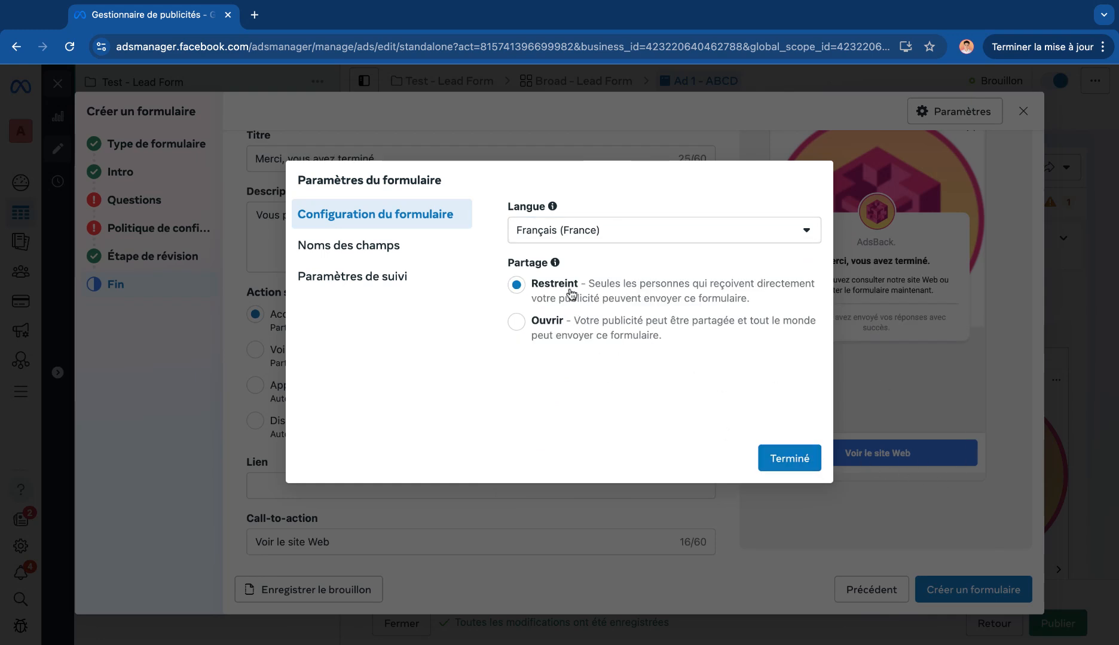
click(558, 326)
Review the form's field name and tracking parameter settings, and close the form settings
click(390, 245)
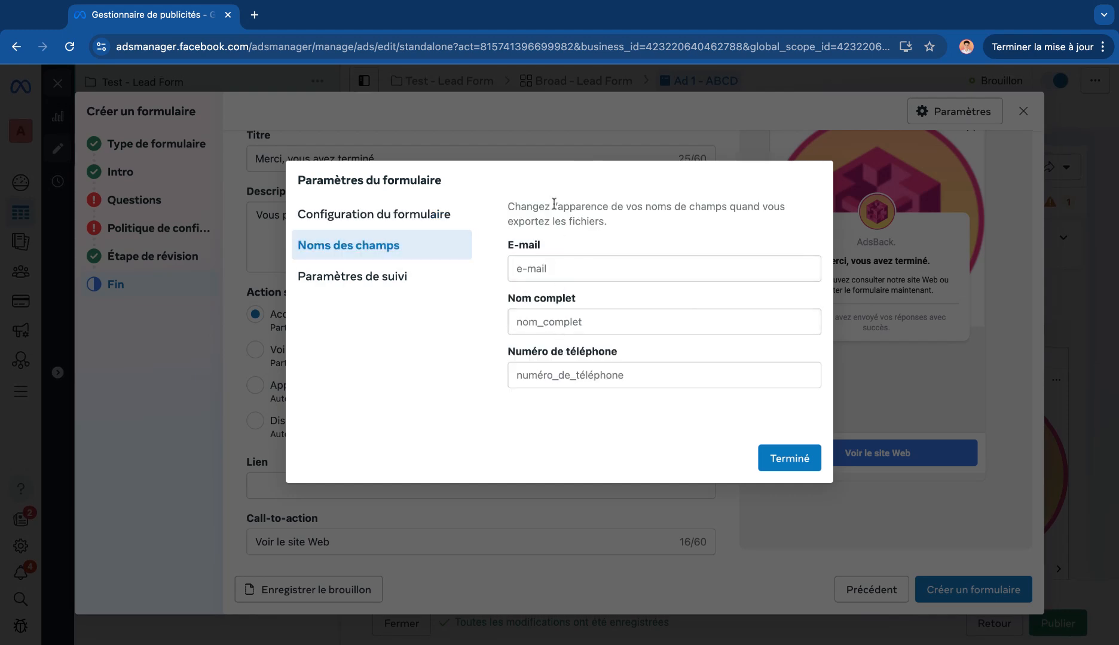
click(410, 281)
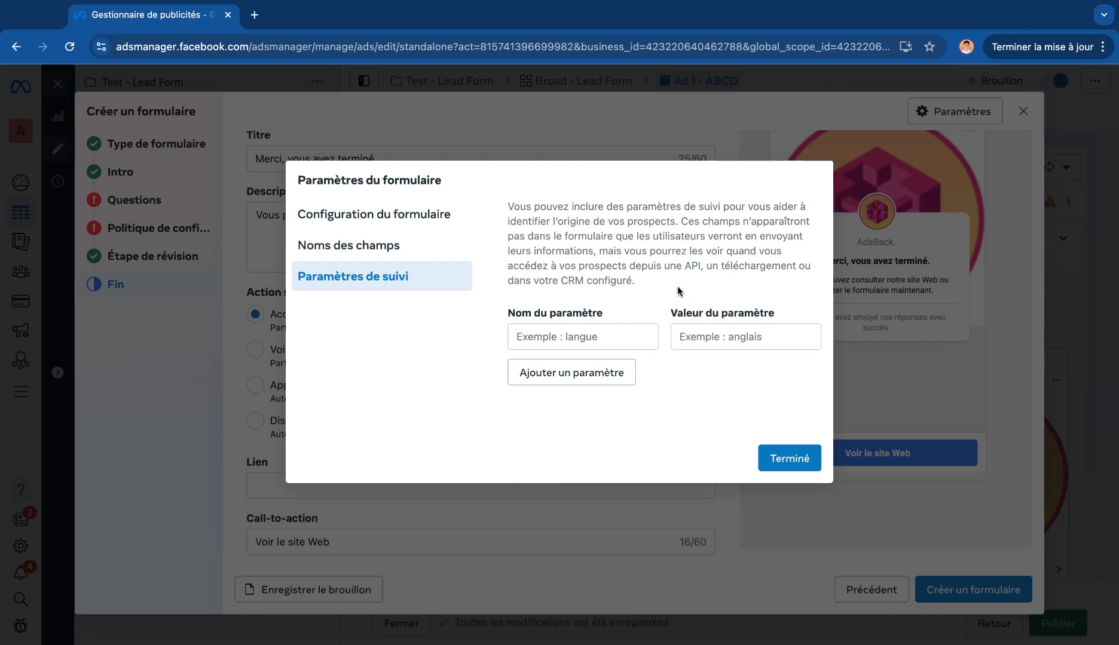
click(782, 466)
Close the new lead form and discard its unsaved content
scroll(630, 460, down, 3)
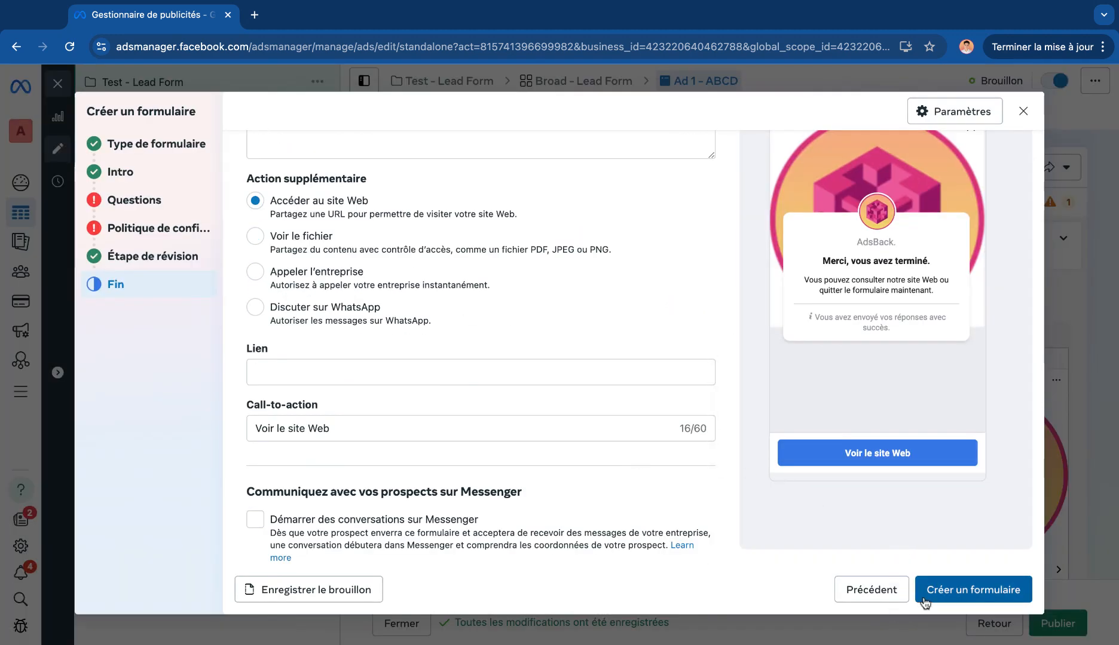
scroll(655, 357, up, 1)
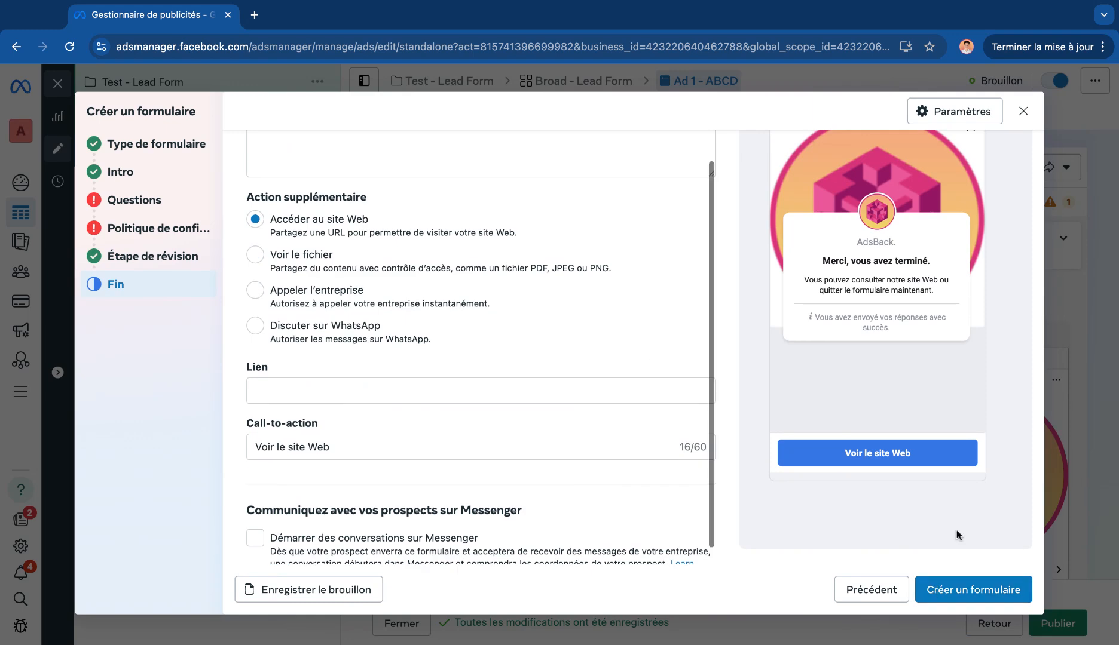
click(1023, 111)
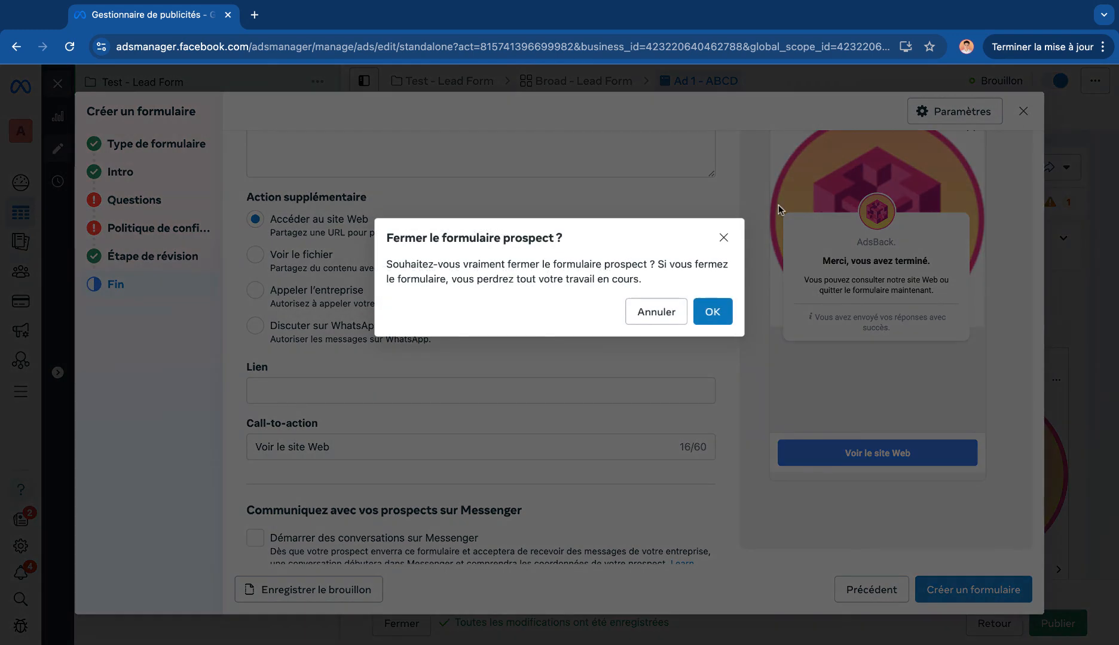
click(712, 312)
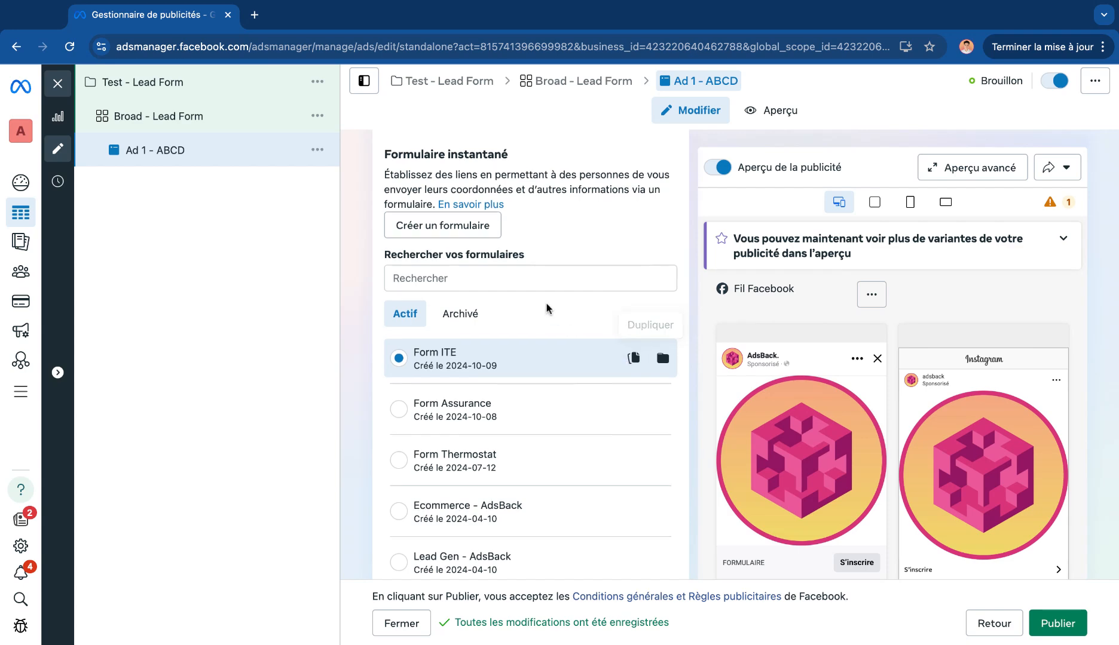
Review the ad's format settings, selected instant form, creative text fields and preview
scroll(545, 307, up, 6)
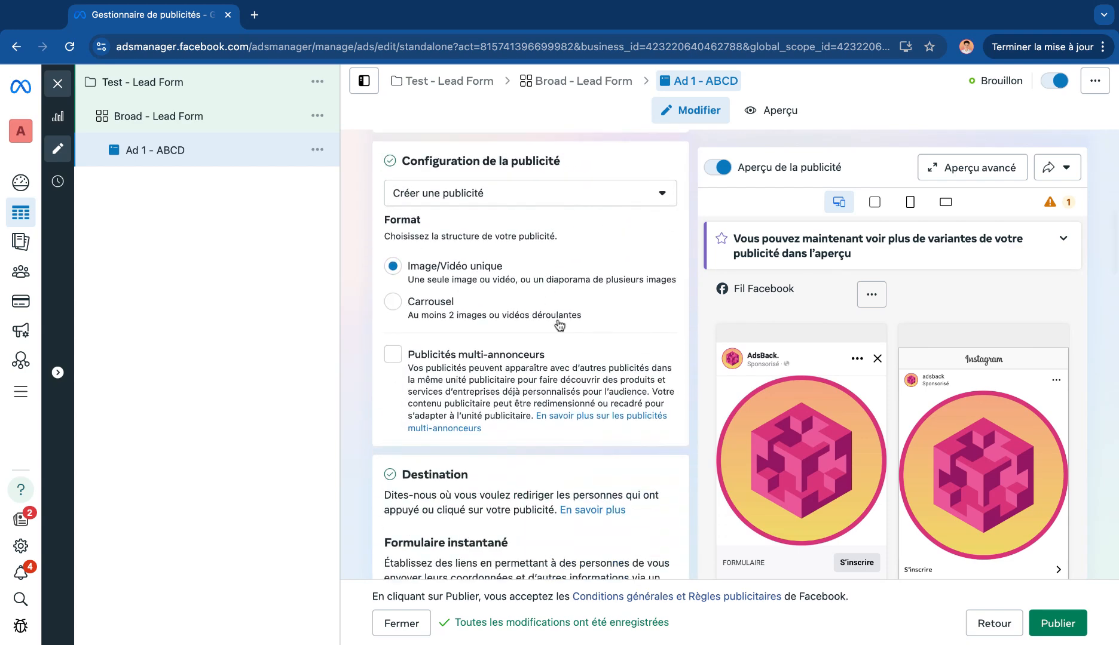
scroll(559, 324, down, 4)
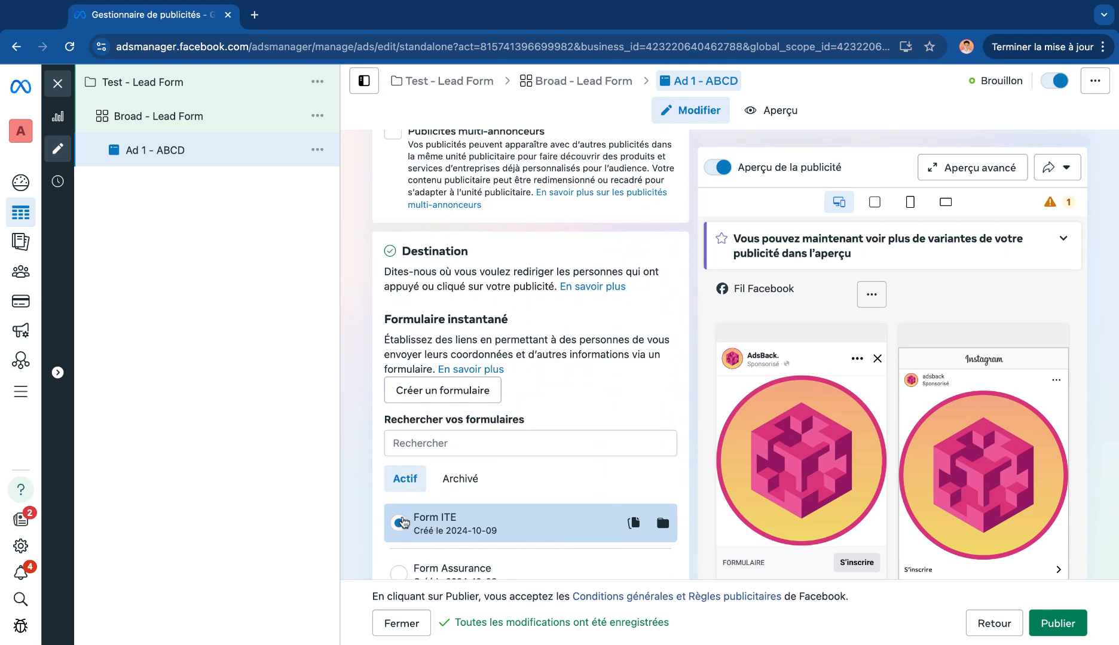
scroll(493, 411, down, 5)
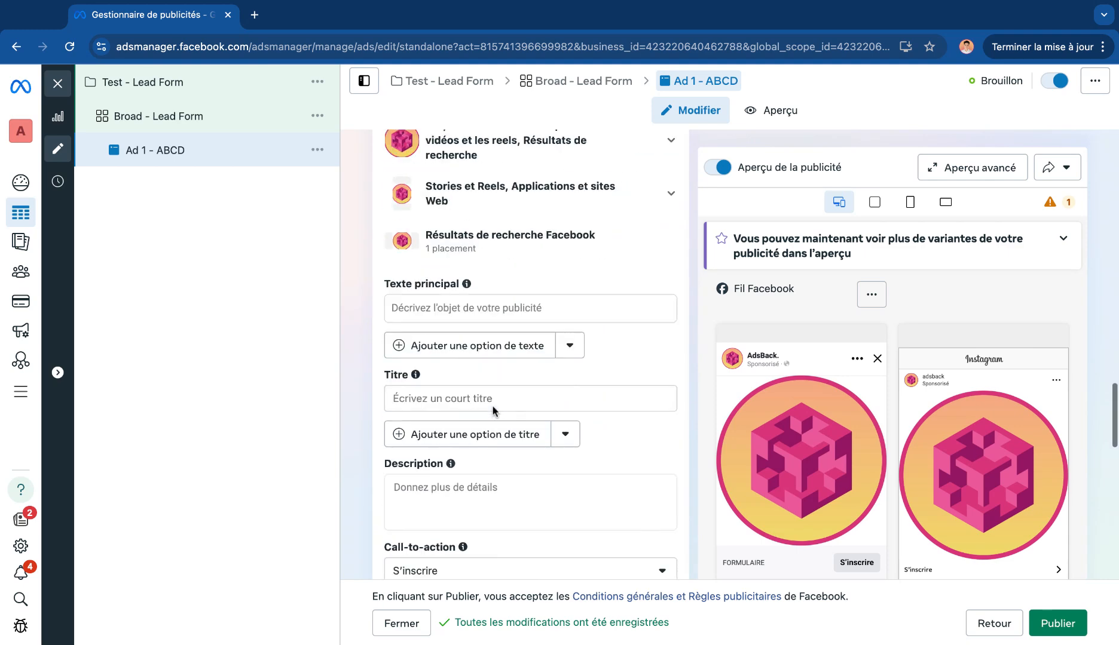
scroll(544, 410, down, 3)
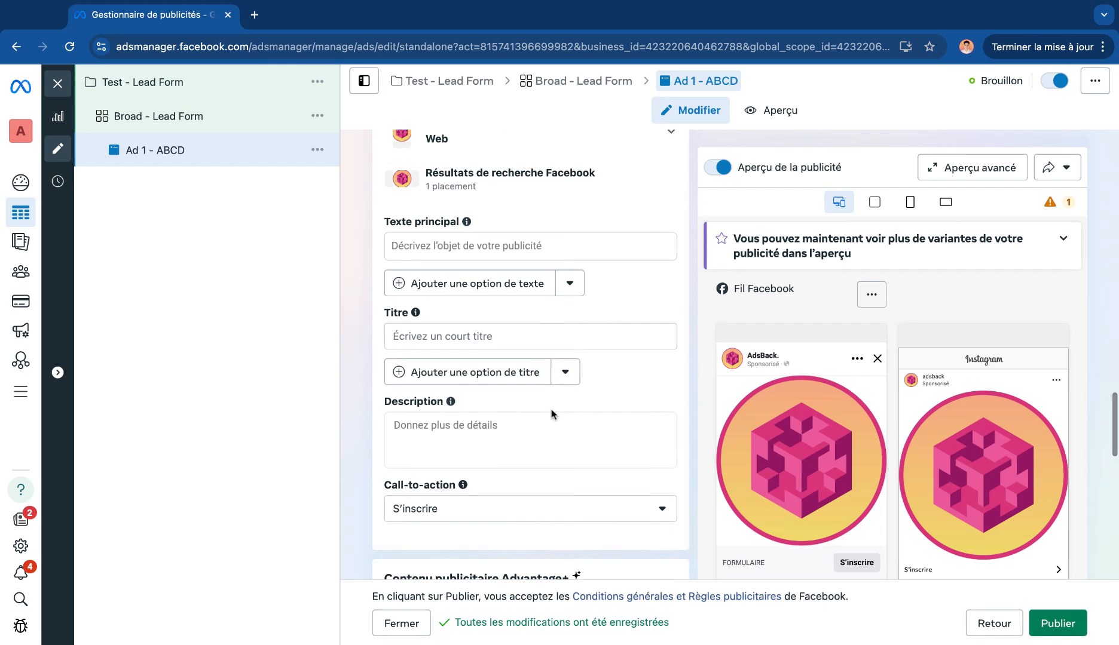
scroll(849, 400, down, 4)
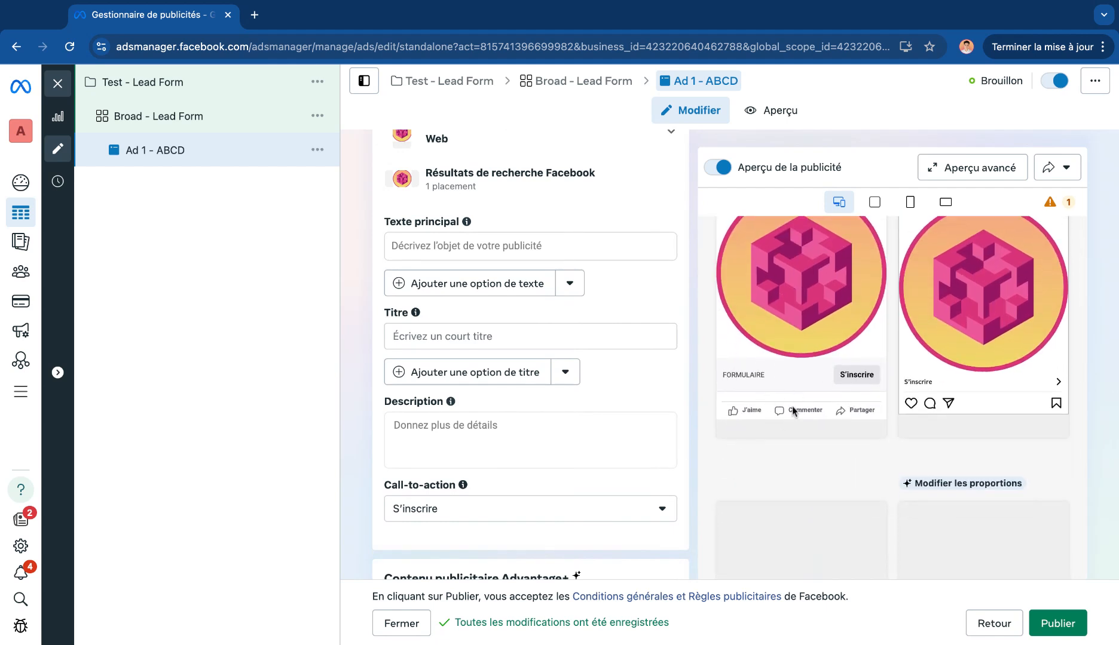
scroll(612, 345, up, 4)
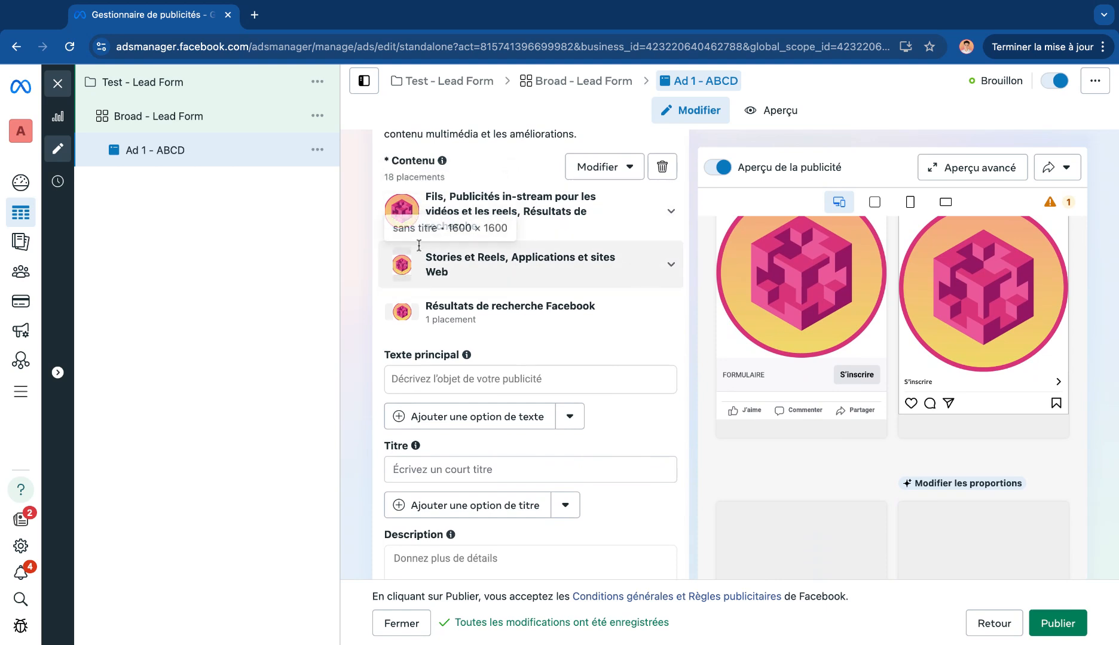
Enter 123 as the ad's primary text and 1234 as its title, and check them in the ad preview
scroll(517, 357, down, 2)
click(451, 314)
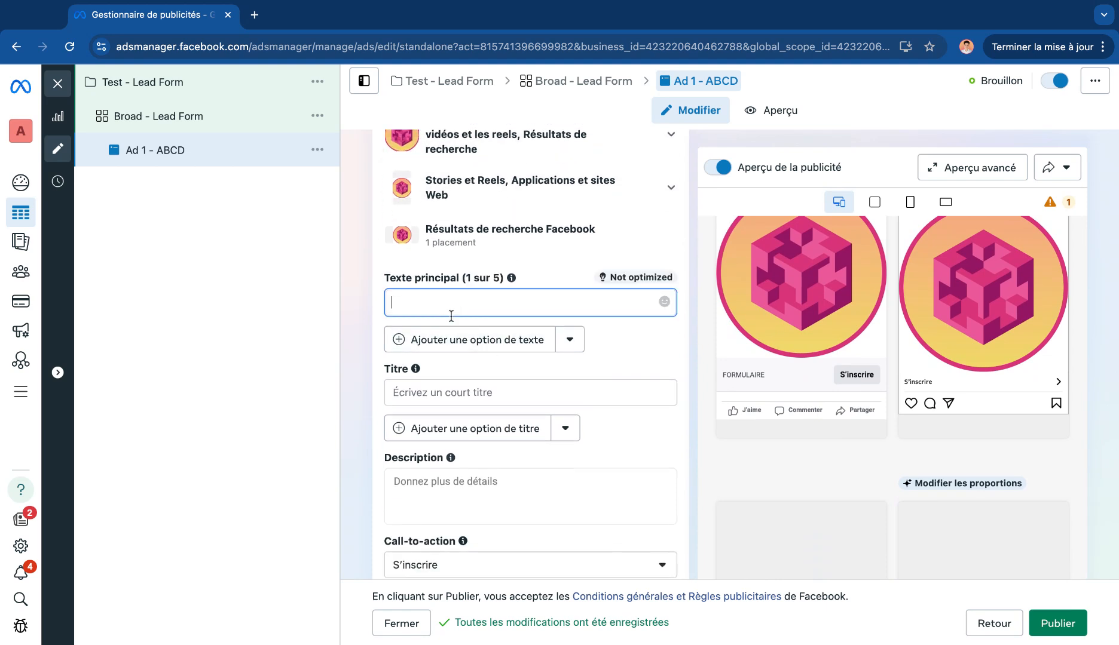
click(442, 394)
scroll(511, 399, down, 2)
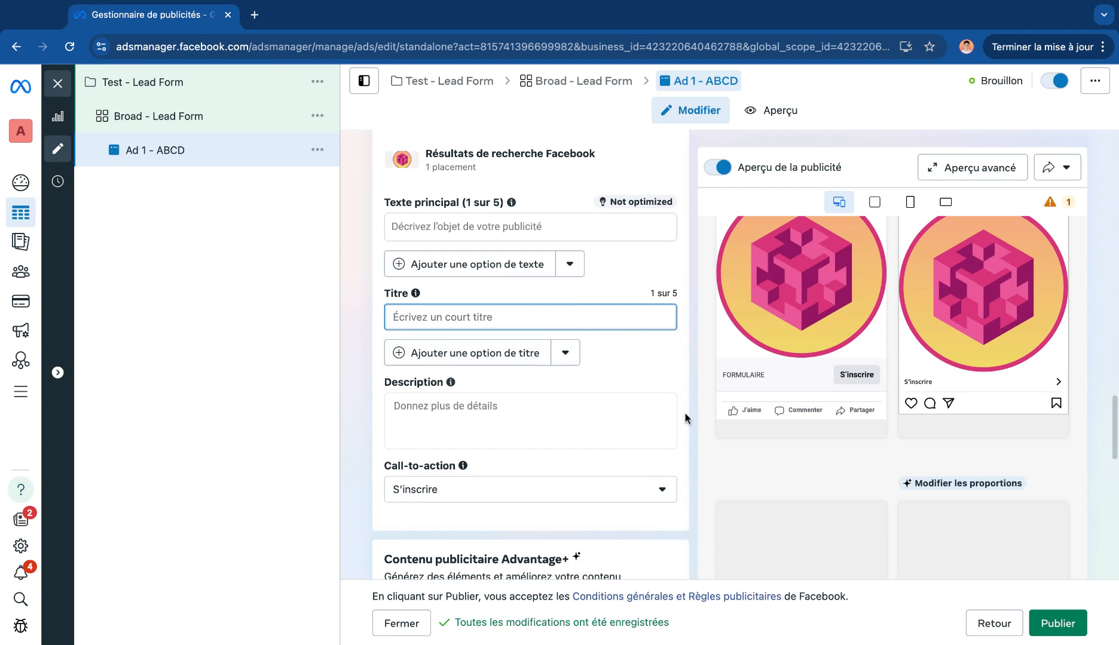
click(482, 229)
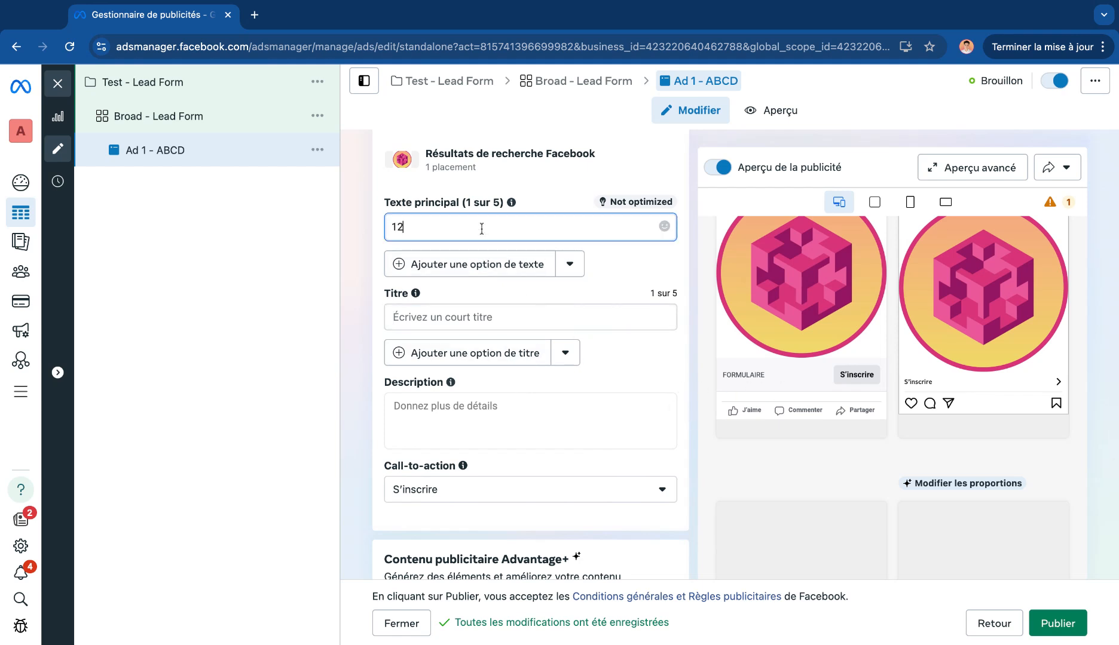
click(465, 319)
text(1234)
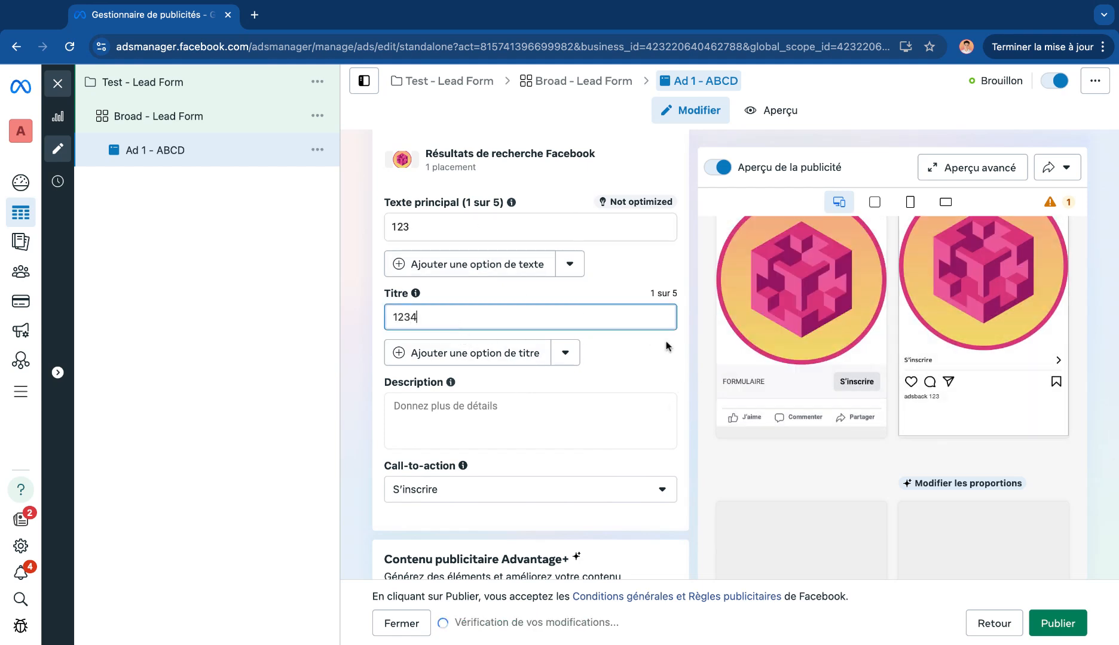
scroll(668, 346, up, 2)
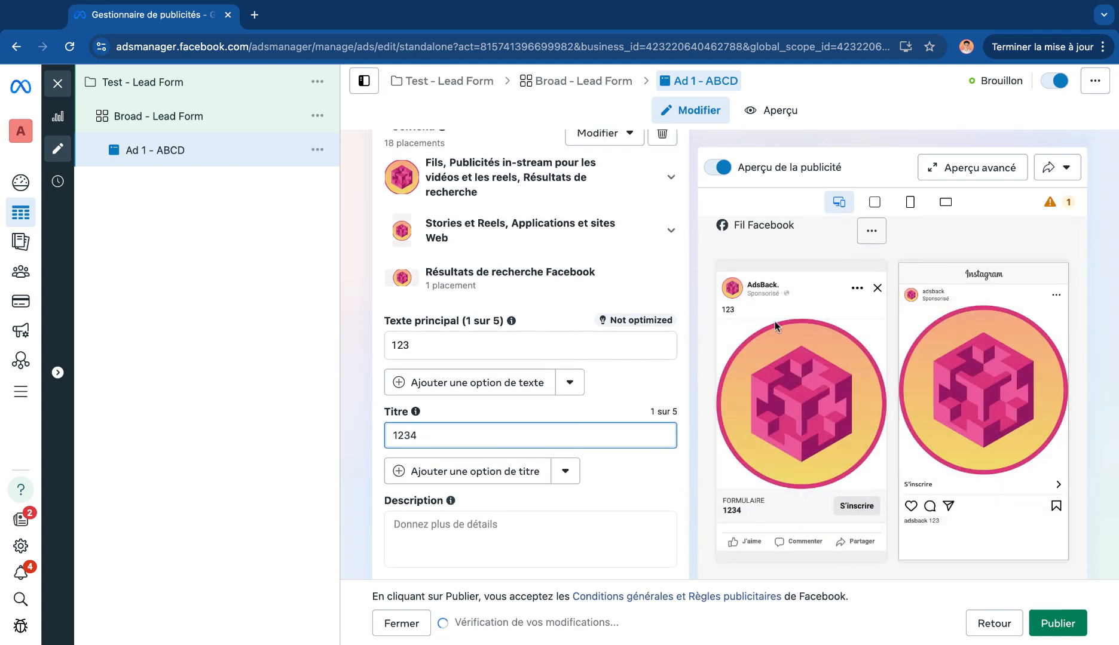
scroll(754, 470, down, 2)
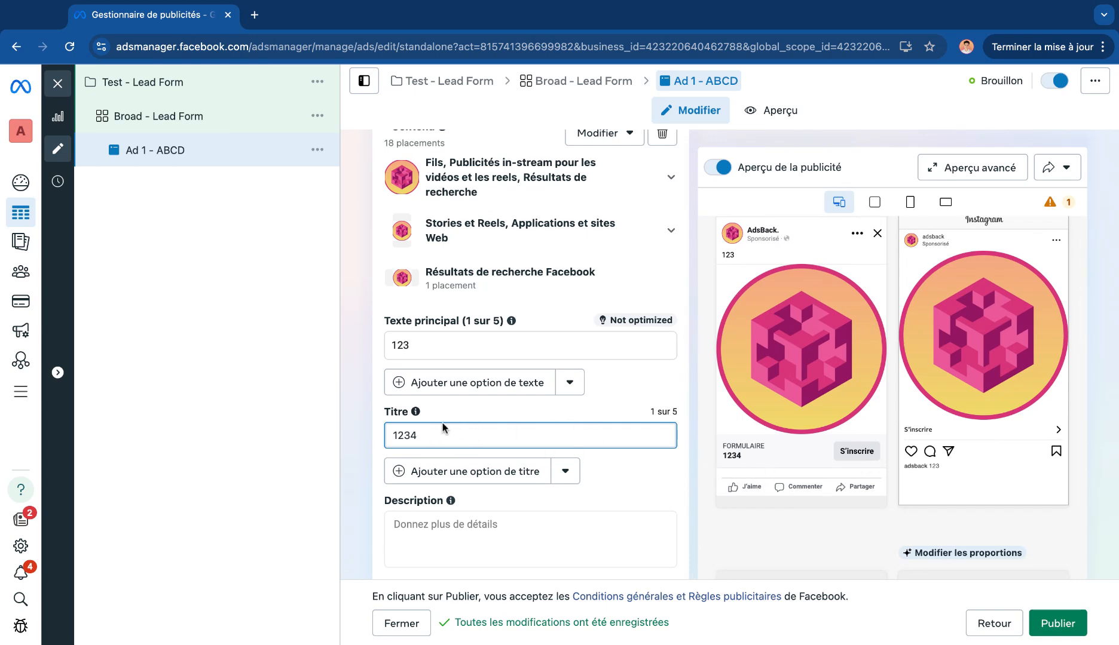
Review the ad's Advantage+ creative section, including image generation and the enabled and disabled enhancements
scroll(472, 416, down, 8)
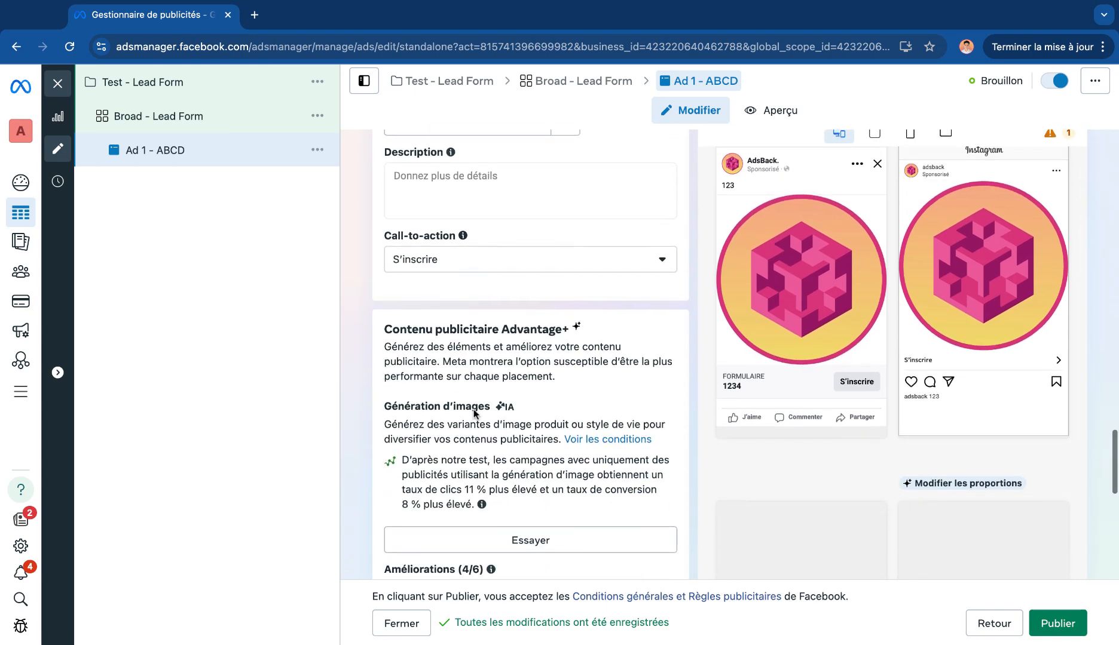
scroll(475, 412, down, 2)
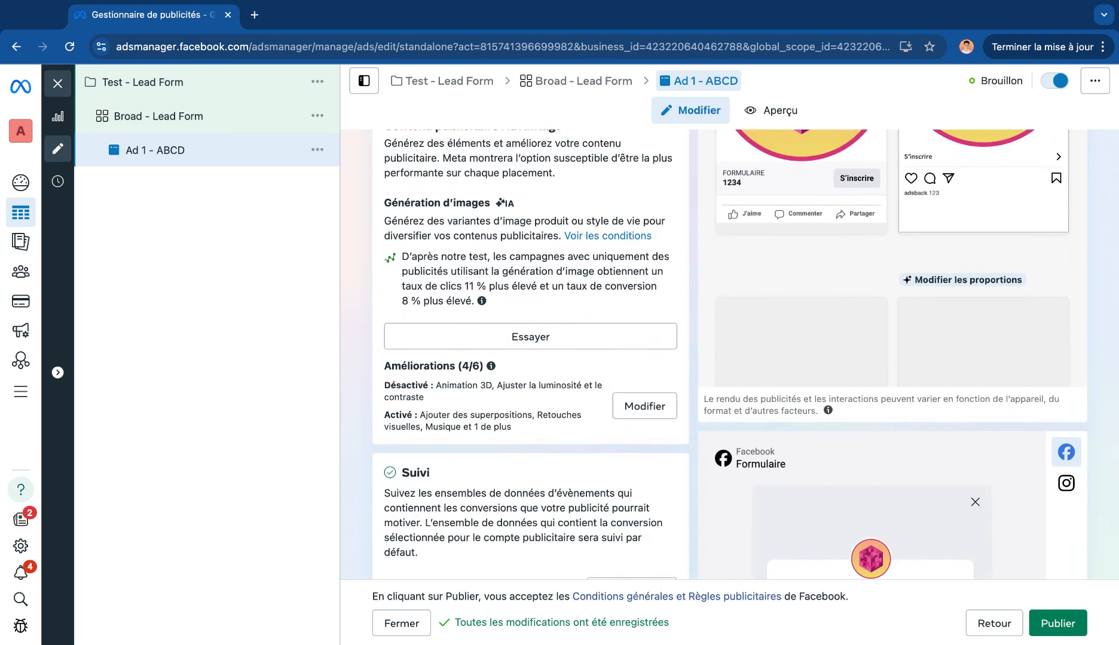
scroll(536, 293, up, 1)
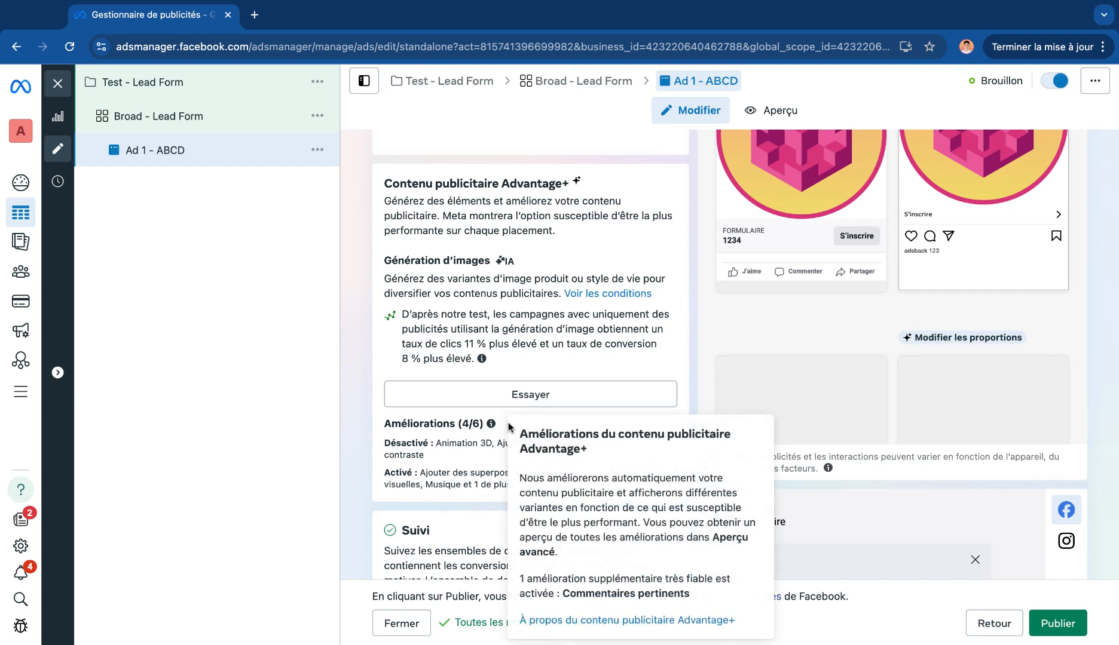
triple_click(372, 424)
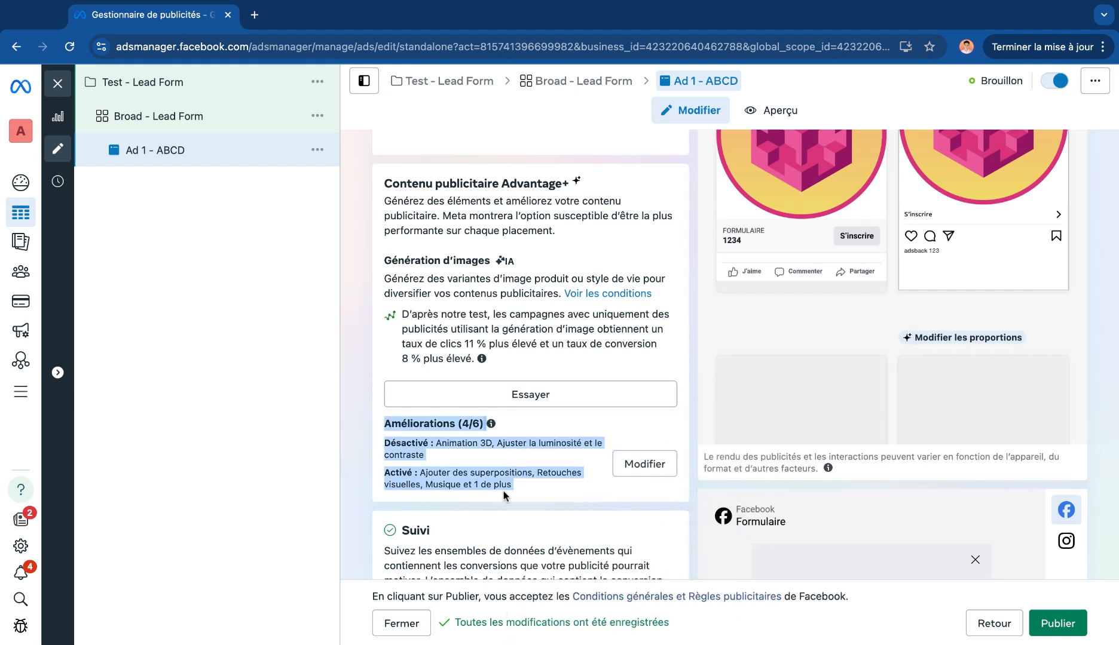
click(494, 454)
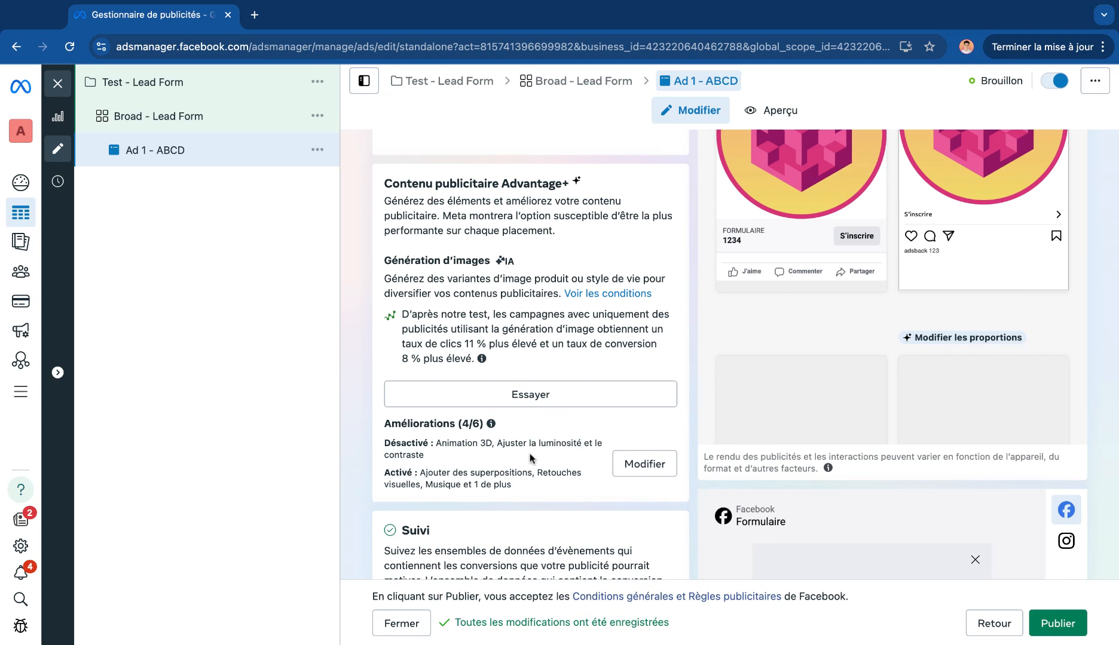
scroll(750, 232, up, 3)
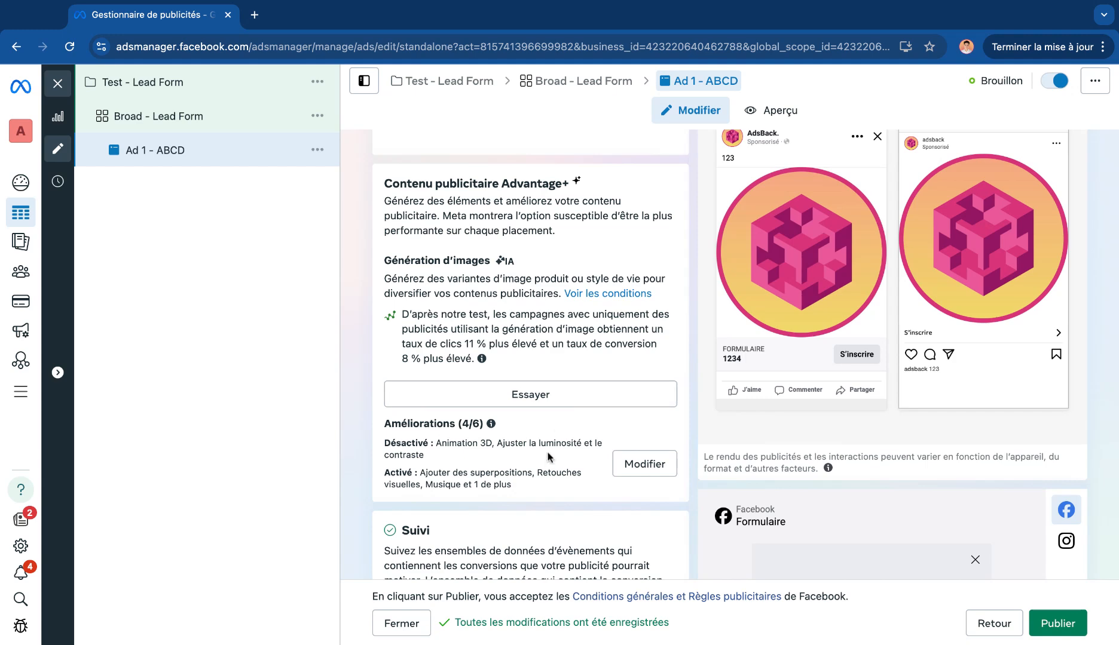
Review the ad's enhancements, tracking events and URL parameter settings, then return to the ad name section
scroll(548, 459, down, 1)
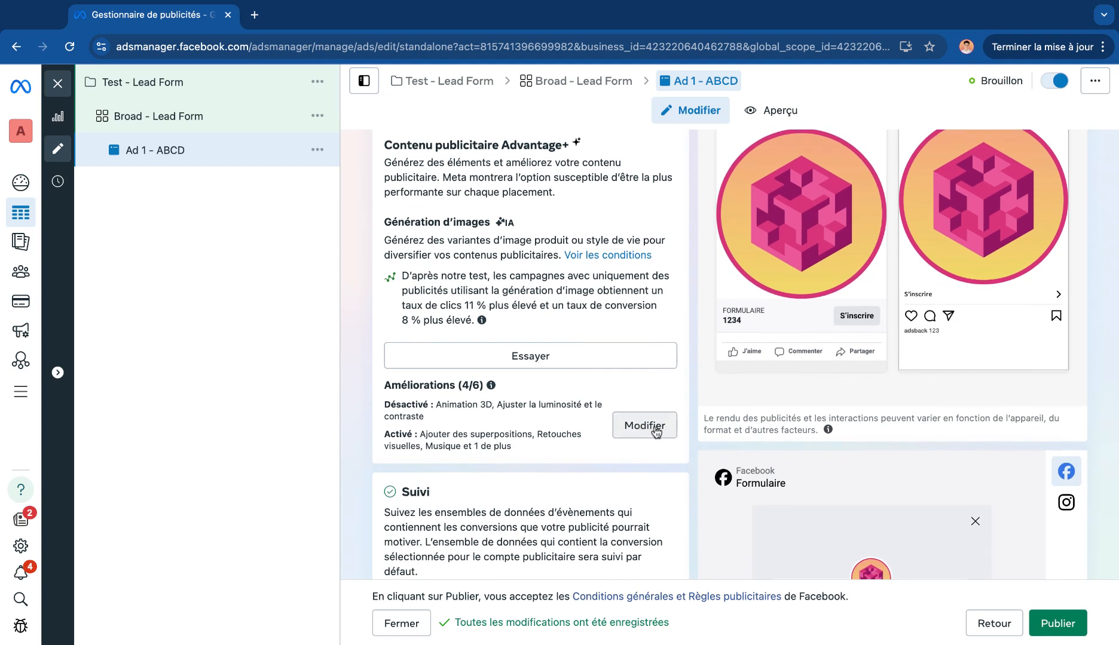
scroll(445, 447, down, 5)
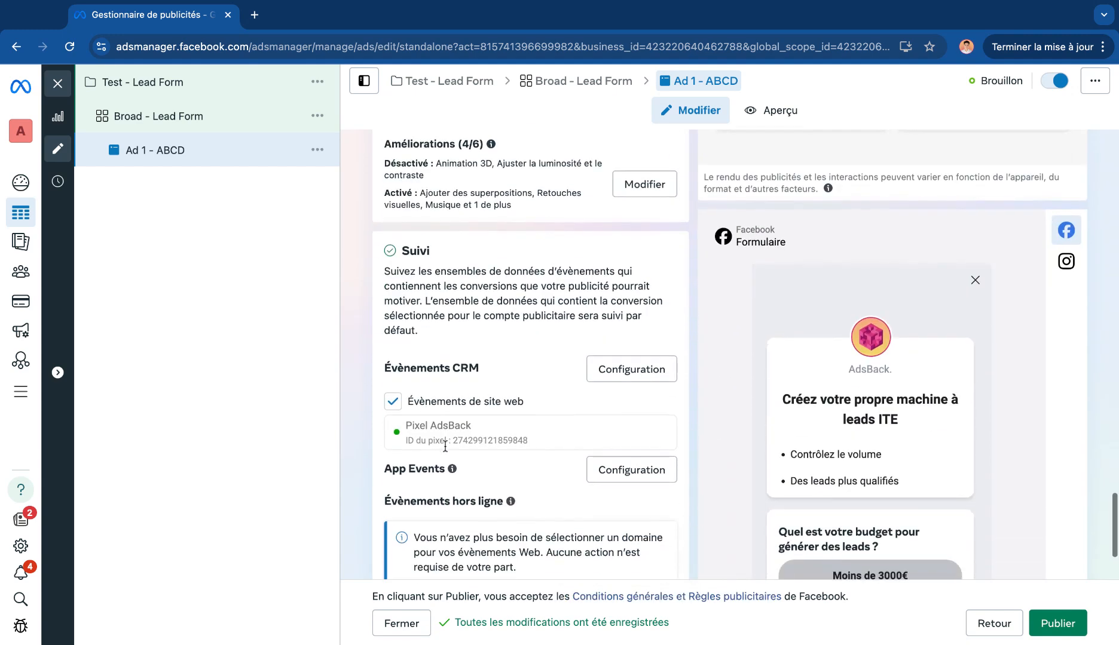
scroll(445, 447, down, 3)
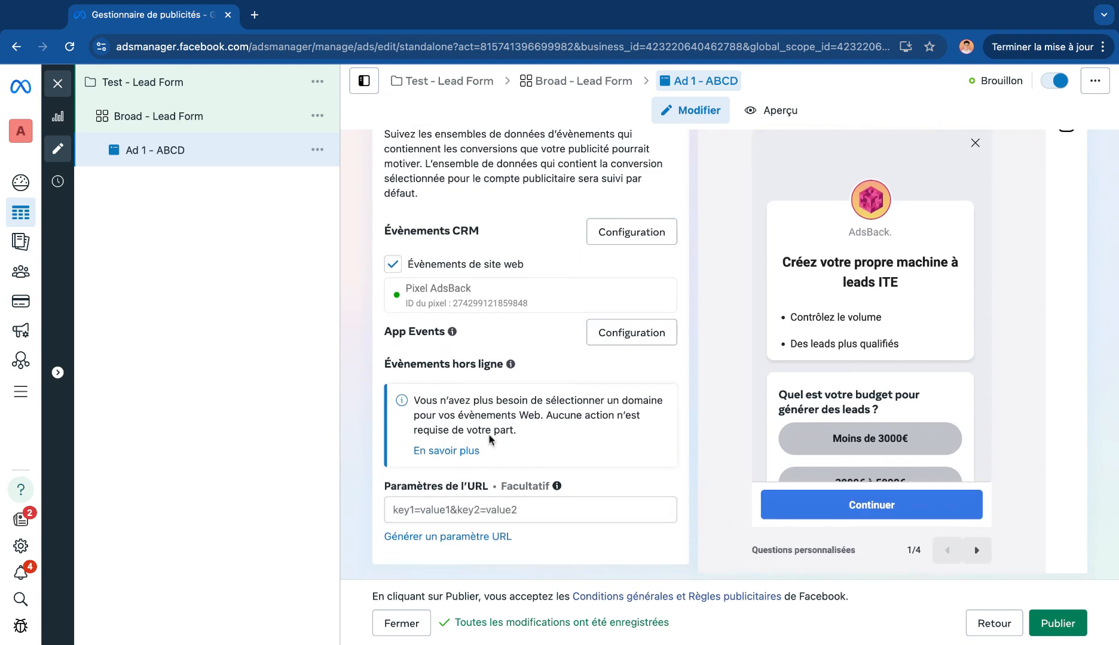
mouse_move(451, 331)
scroll(532, 275, up, 15)
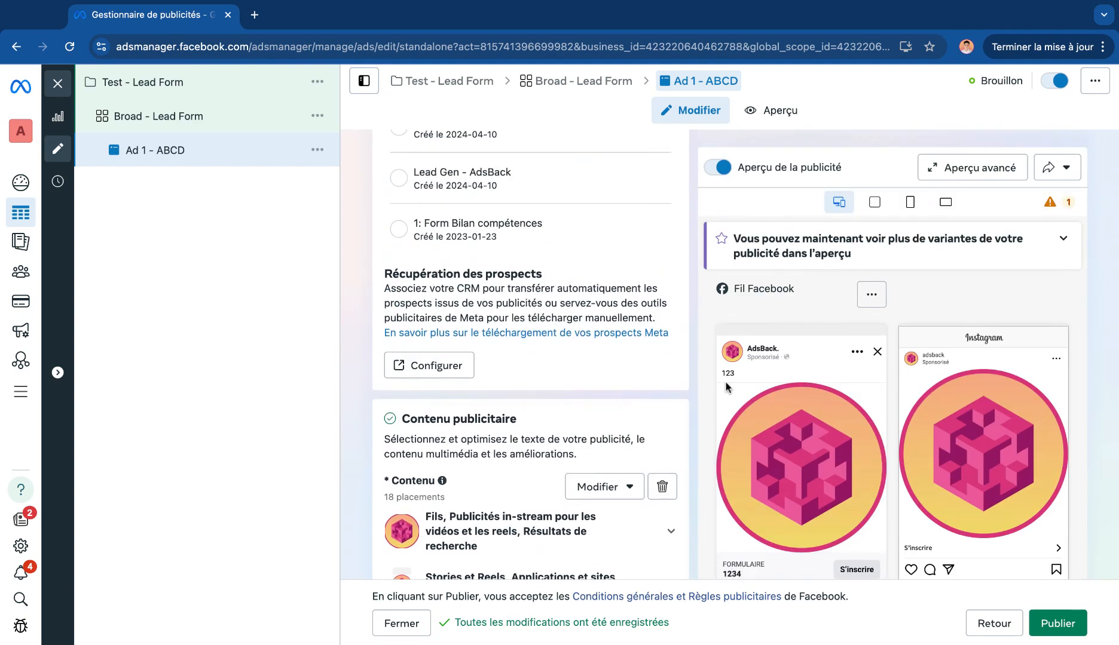
scroll(543, 350, up, 10)
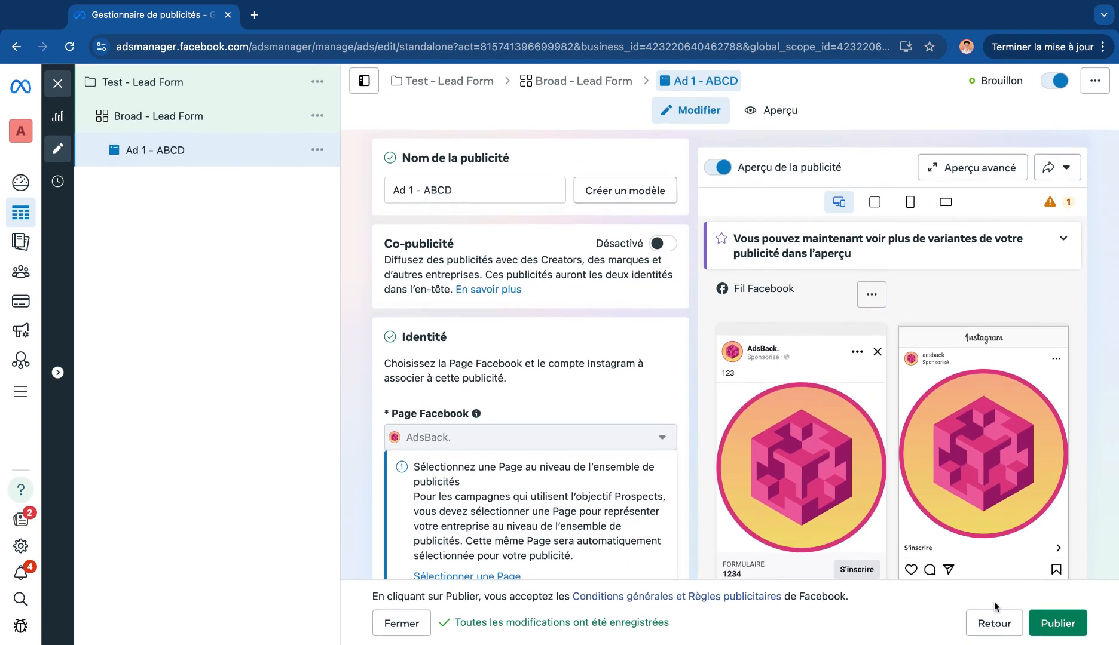
Close the ad editor without publishing, keeping Ad 1 - ABCD as a draft, and show the campaigns list
click(1059, 624)
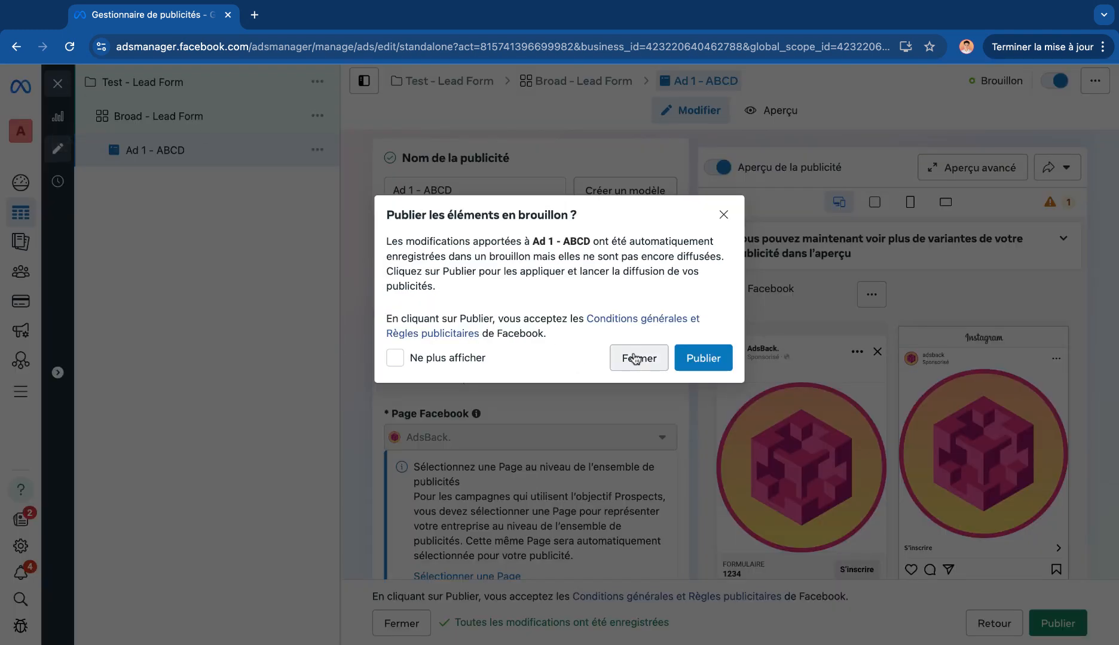
click(635, 359)
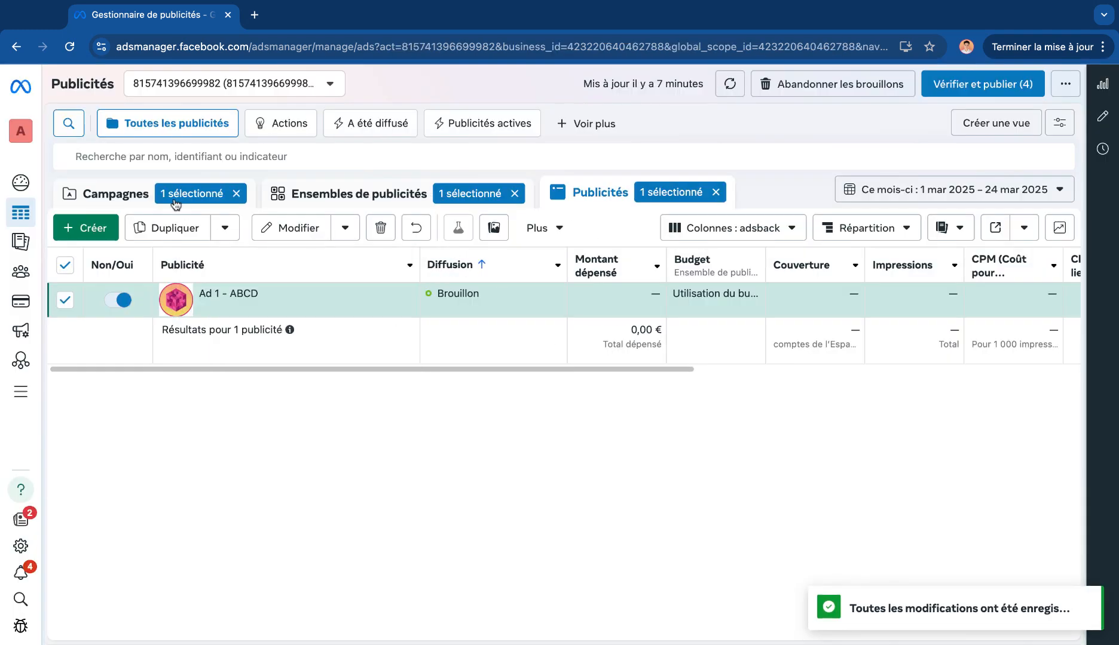
click(119, 192)
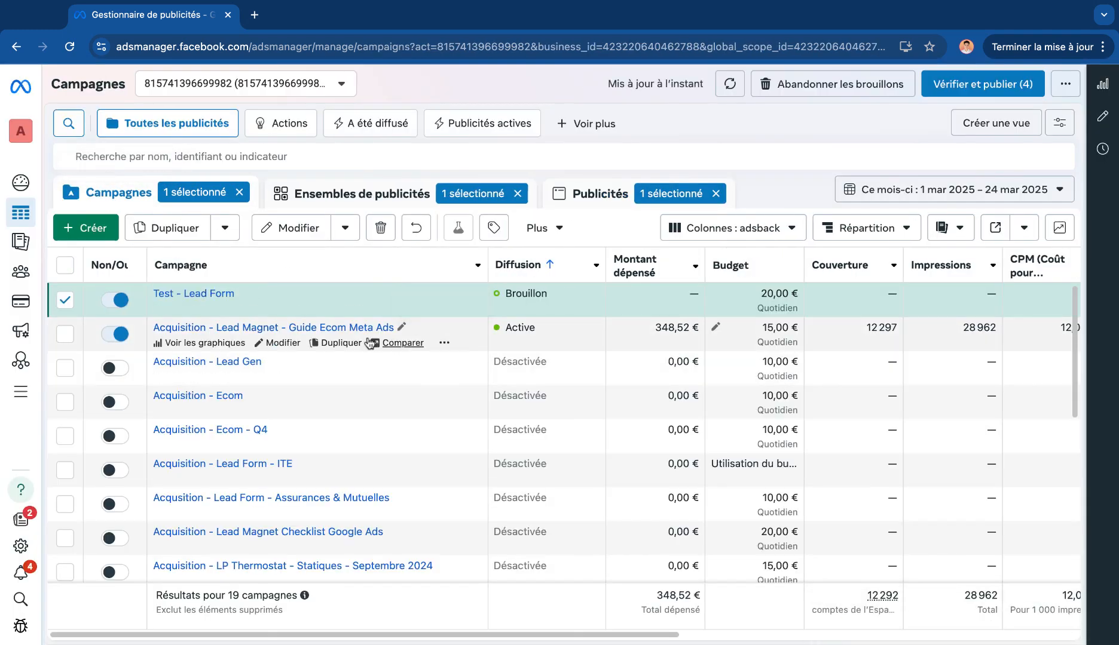
Open the ad sets of "Acquisition - Lead Magnet - Guide Ecom Meta Ads" and examine the Broad ad set's spend, CPM, CPC, CTR, results and cost per result
click(333, 330)
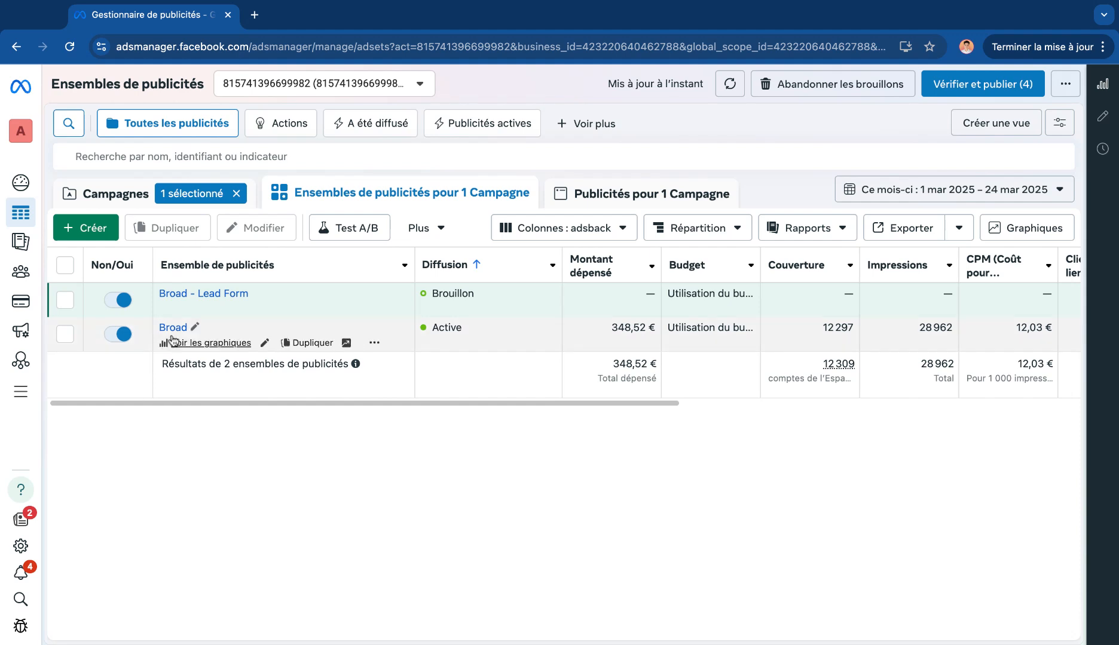
scroll(656, 333, right, 5)
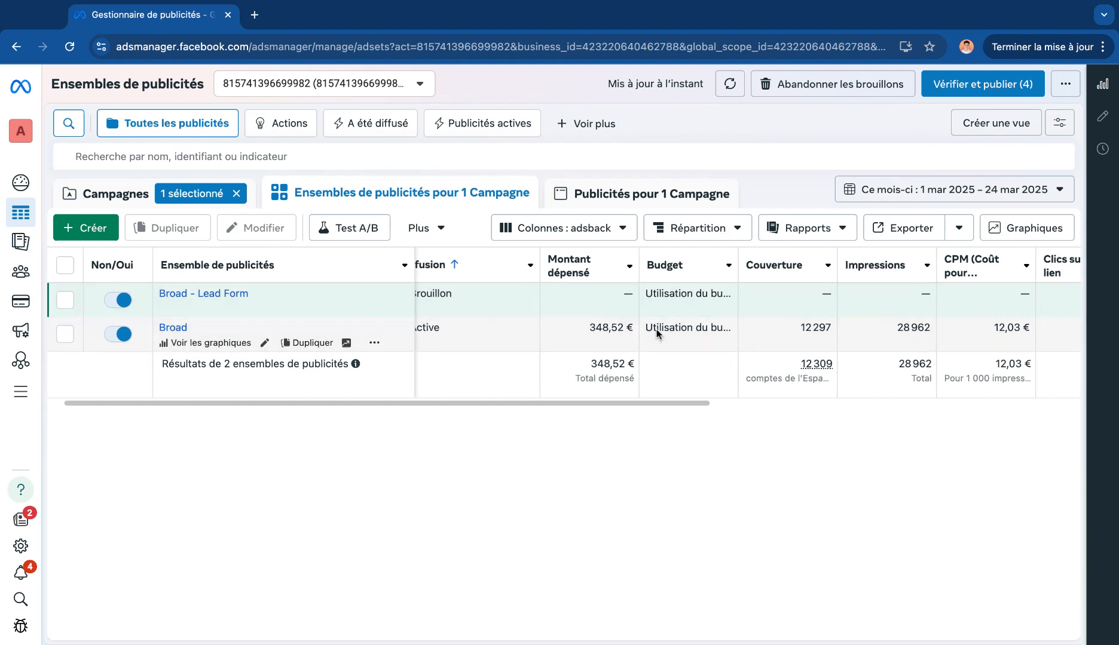
scroll(701, 352, right, 6)
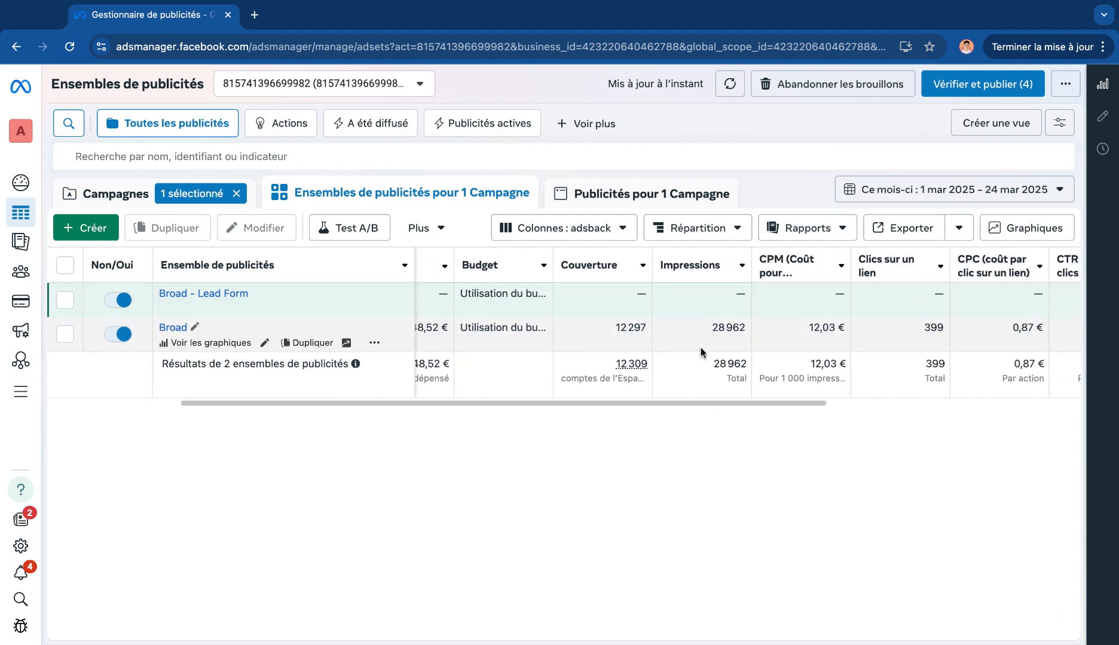
scroll(700, 352, right, 6)
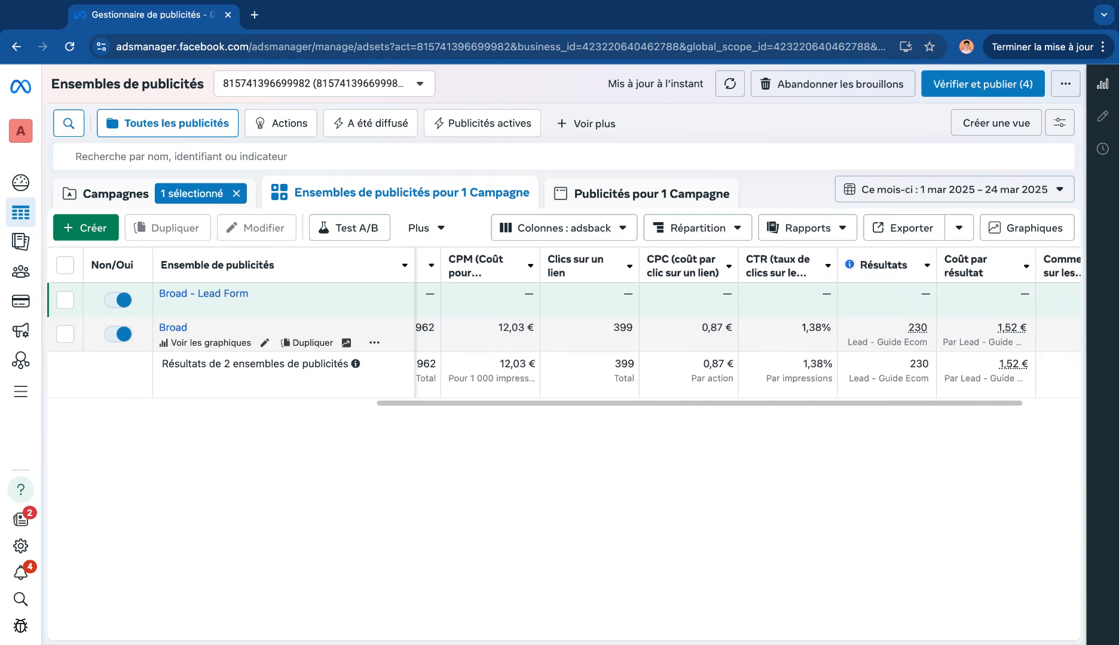
scroll(842, 345, right, 1)
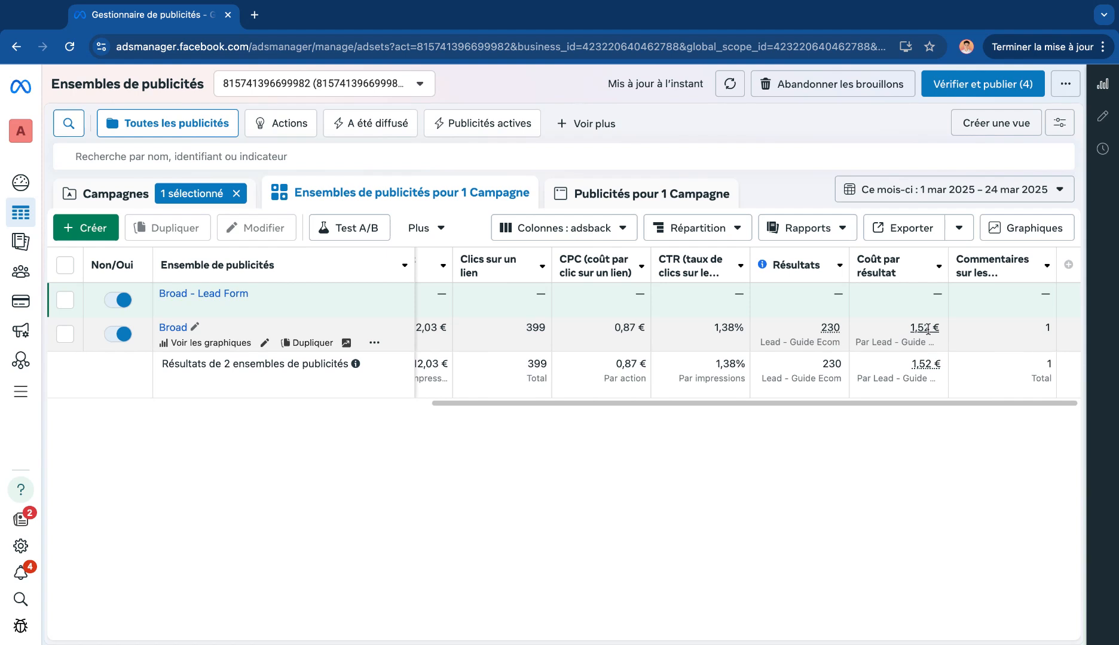
scroll(864, 362, left, 1)
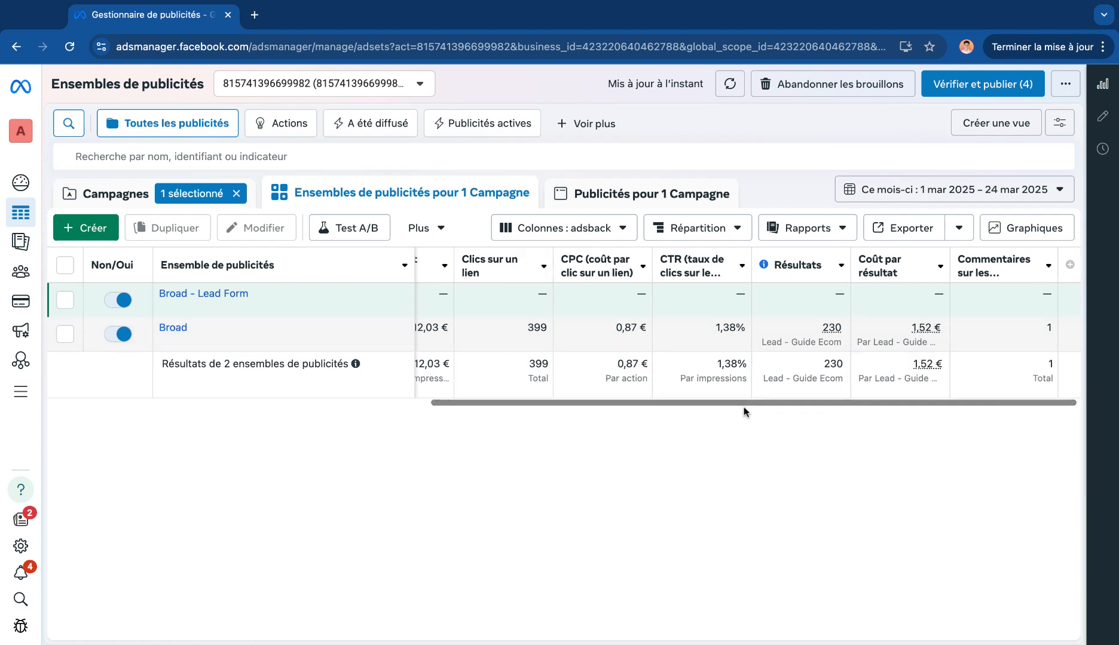
scroll(772, 405, left, 5)
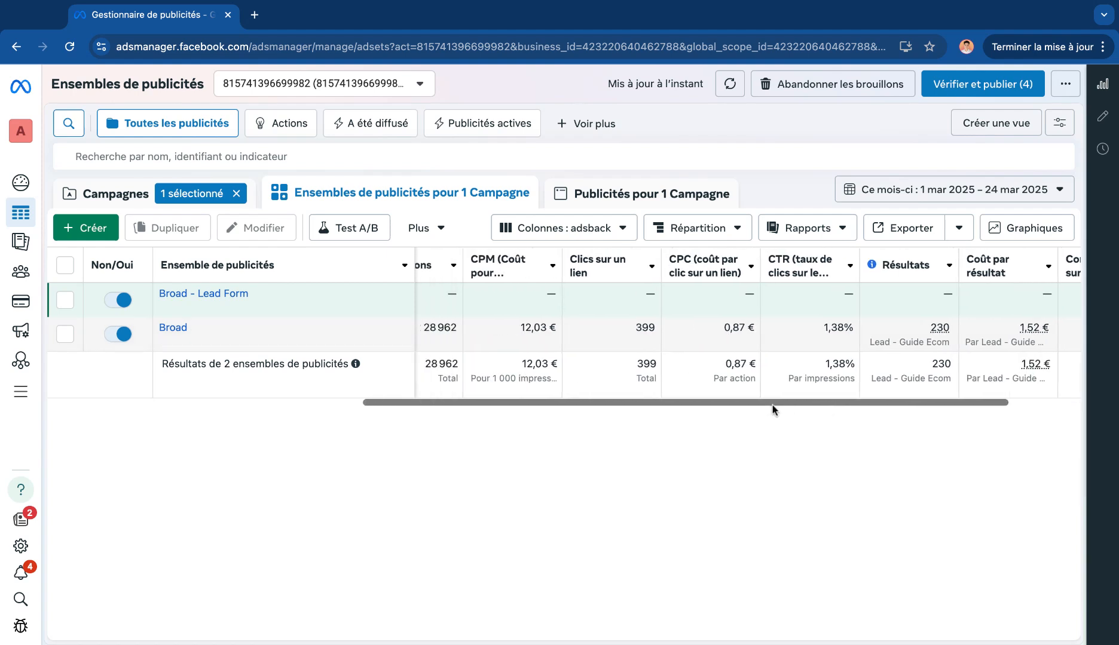
scroll(771, 405, right, 4)
mouse_move(871, 330)
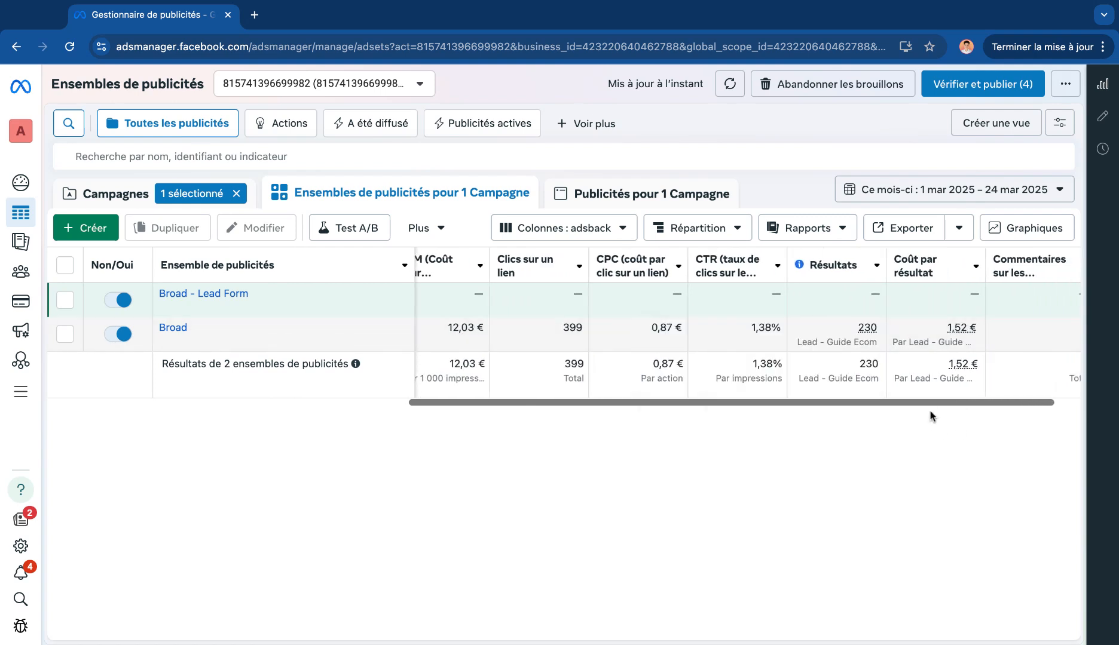
scroll(932, 412, left, 3)
scroll(936, 412, left, 1)
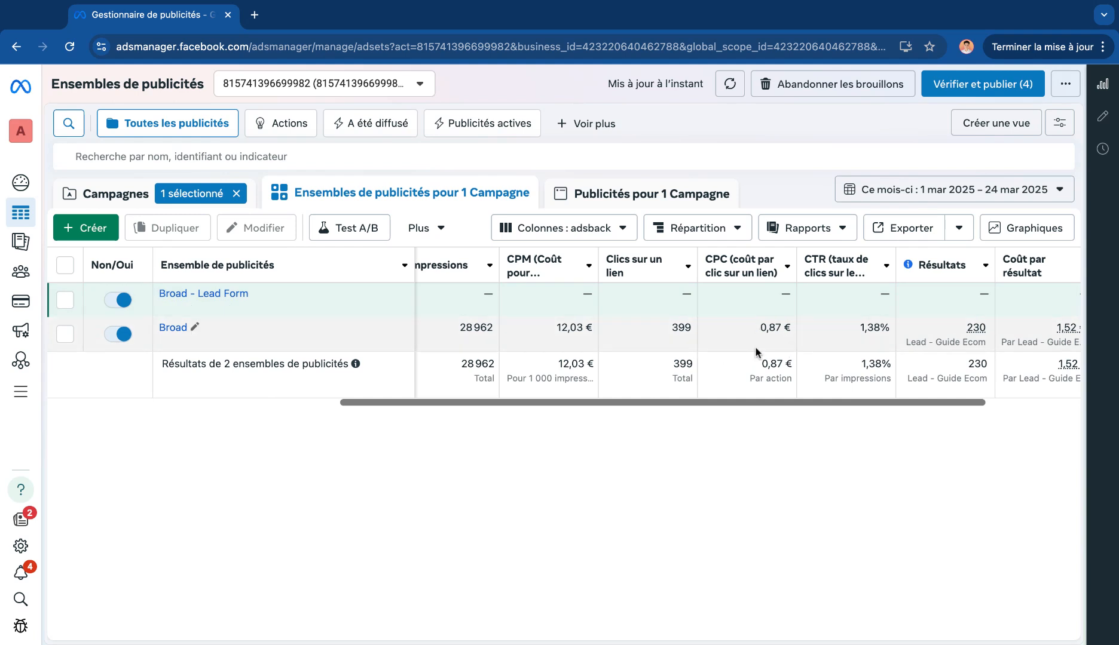
scroll(869, 408, right, 4)
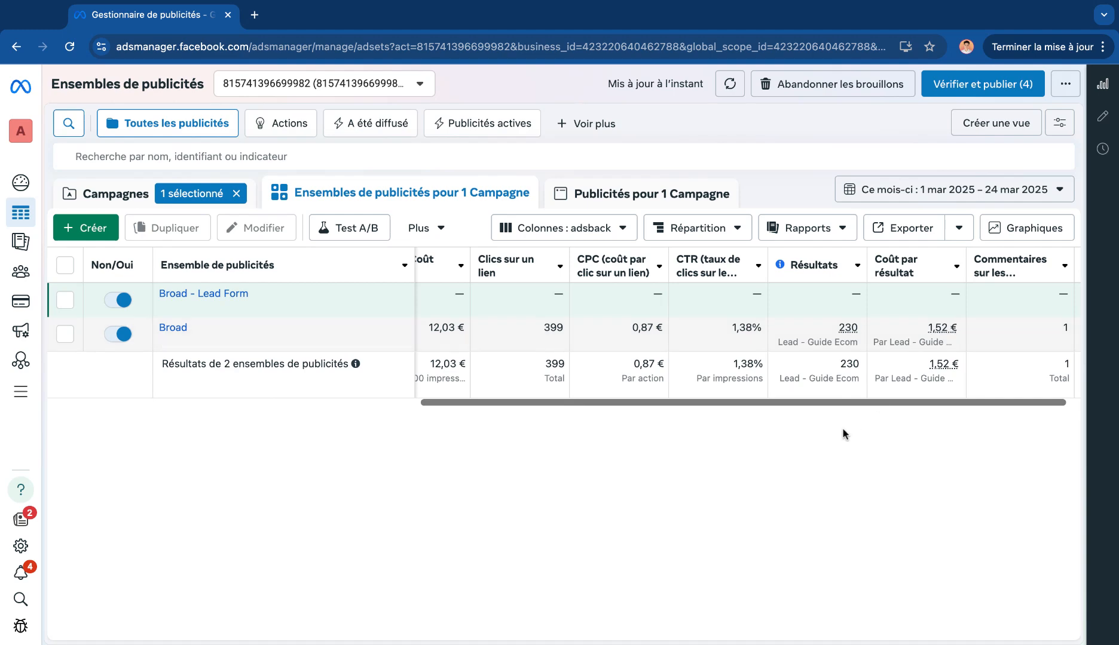
scroll(877, 412, right, 2)
scroll(877, 411, left, 10)
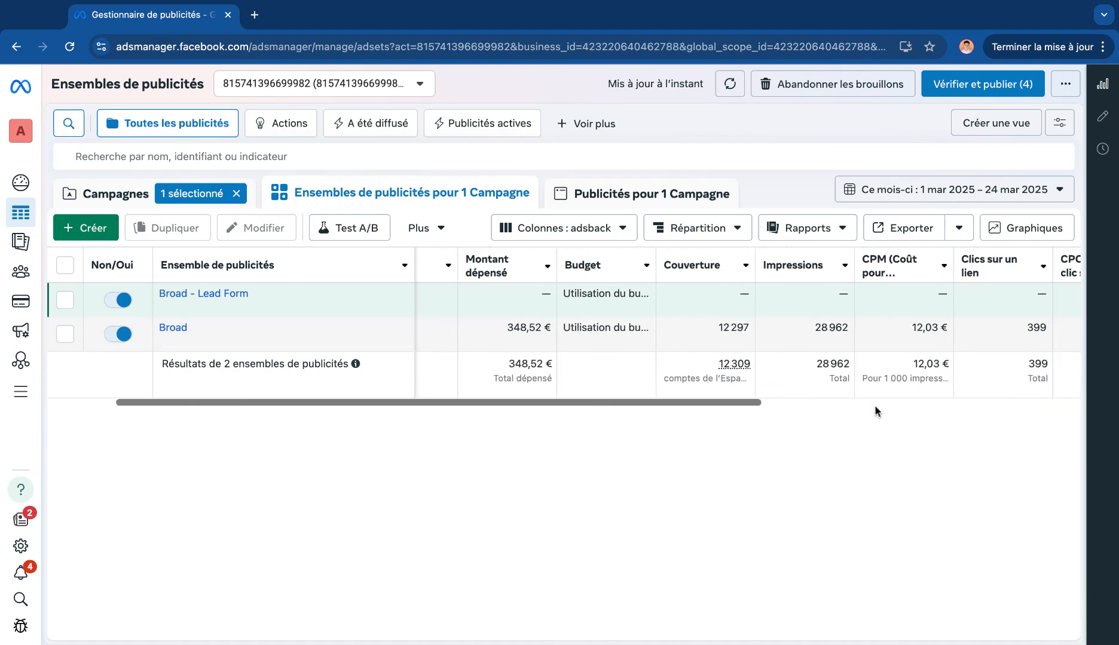
scroll(877, 411, right, 10)
scroll(954, 428, left, 1)
scroll(954, 428, right, 1)
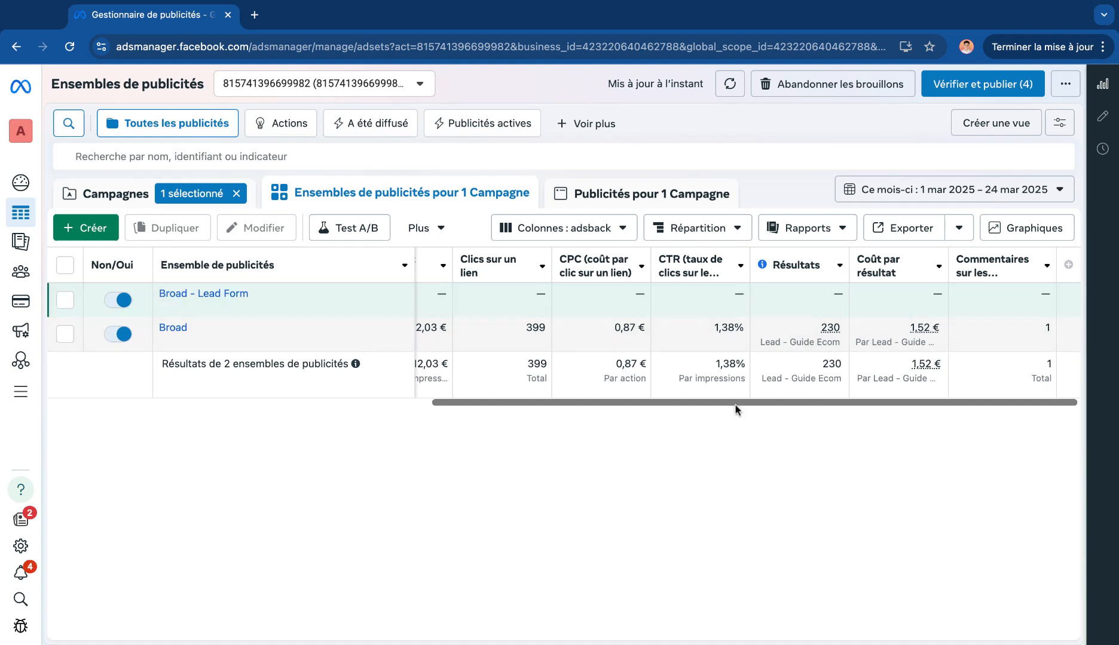
scroll(736, 409, left, 2)
scroll(736, 409, right, 2)
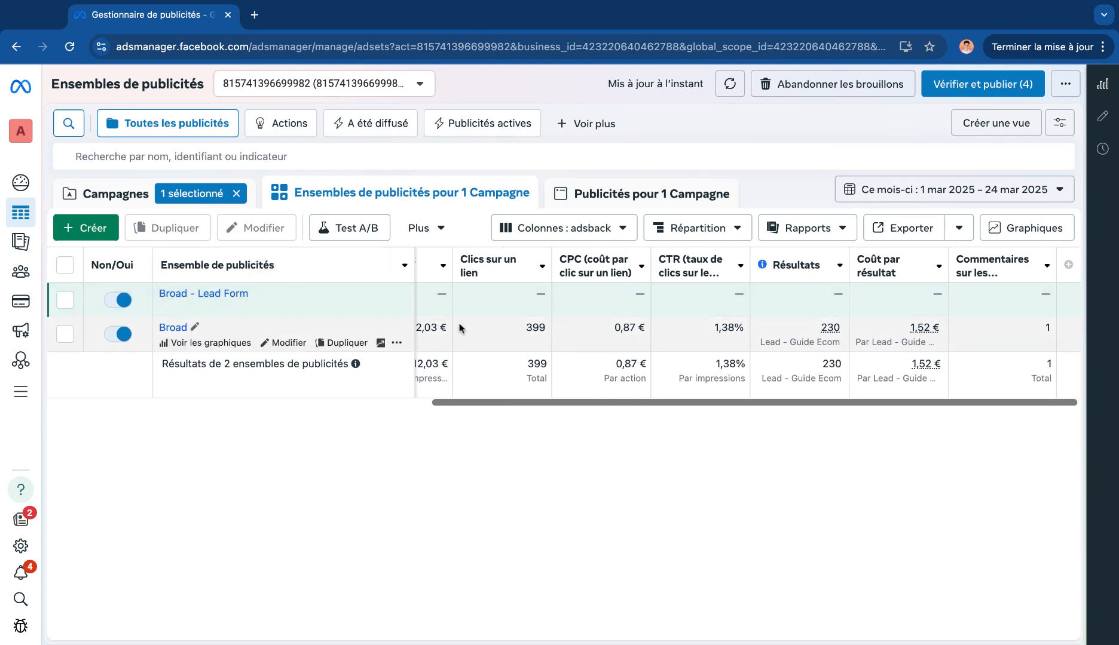
Return to the campaigns list and deselect the "Acquisition - Lead Magnet - Guide Ecom Meta Ads" campaign
scroll(551, 410, left, 10)
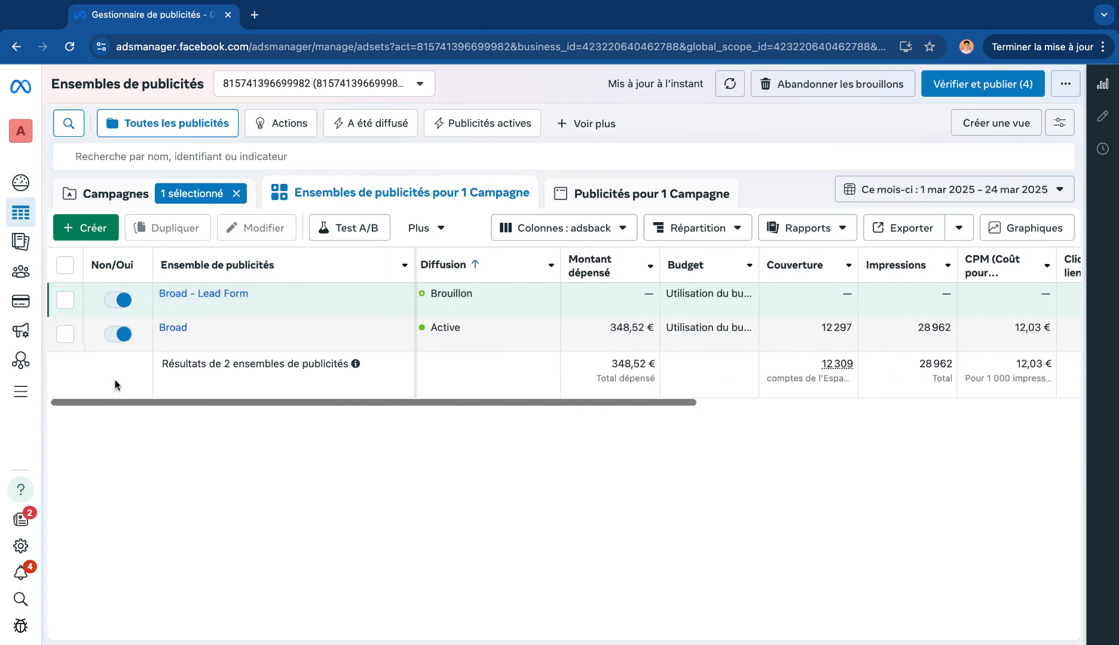
click(129, 194)
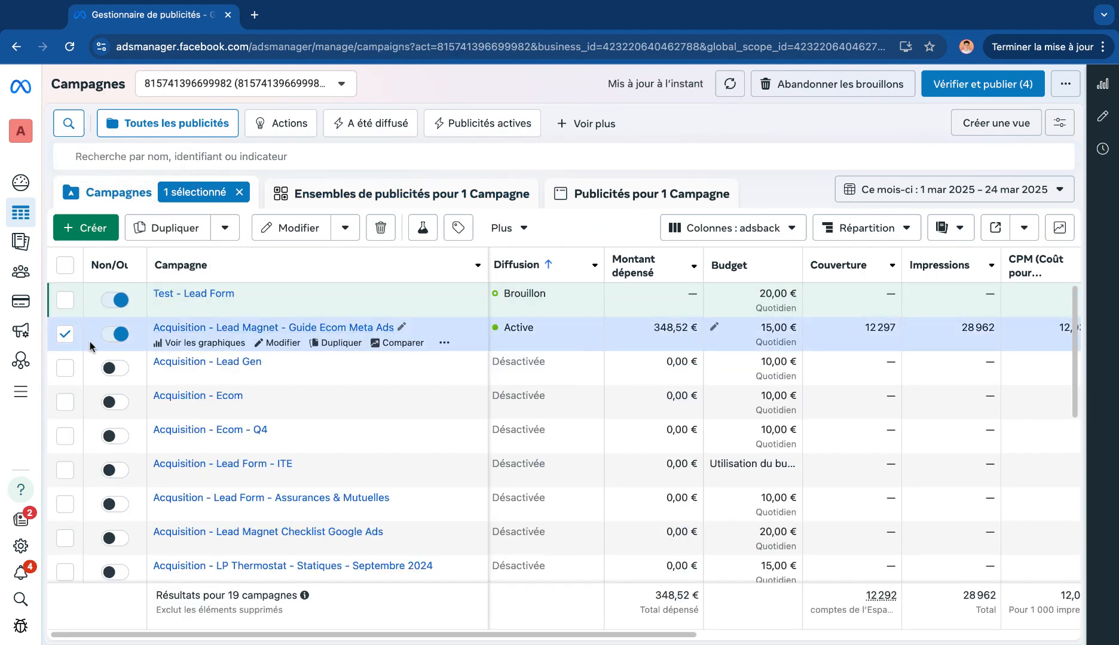
click(64, 333)
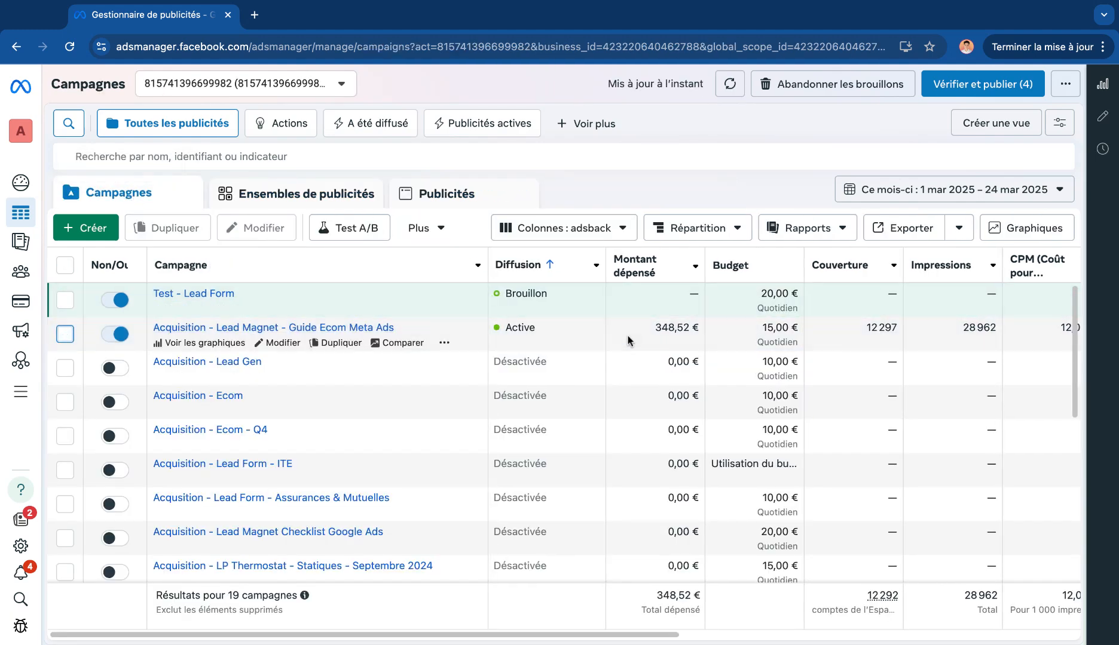